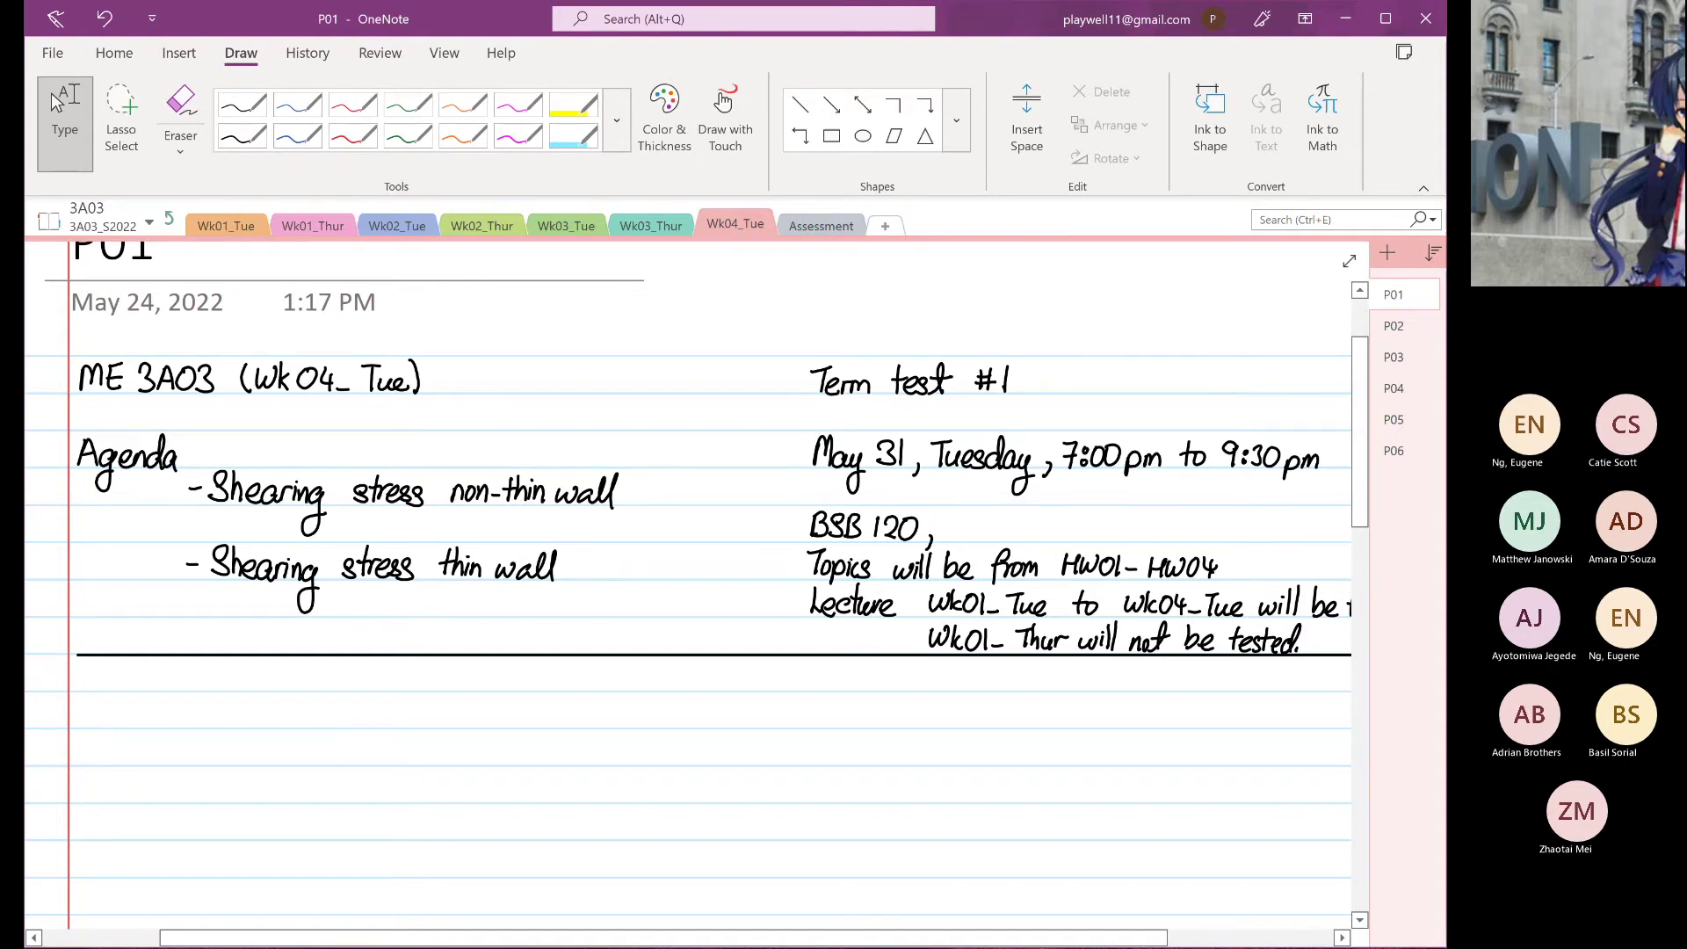
Write '(In-person)' in black ink after BSB 120, underline BSB 120, and erase Wk01
drag(1010, 791, 871, 787)
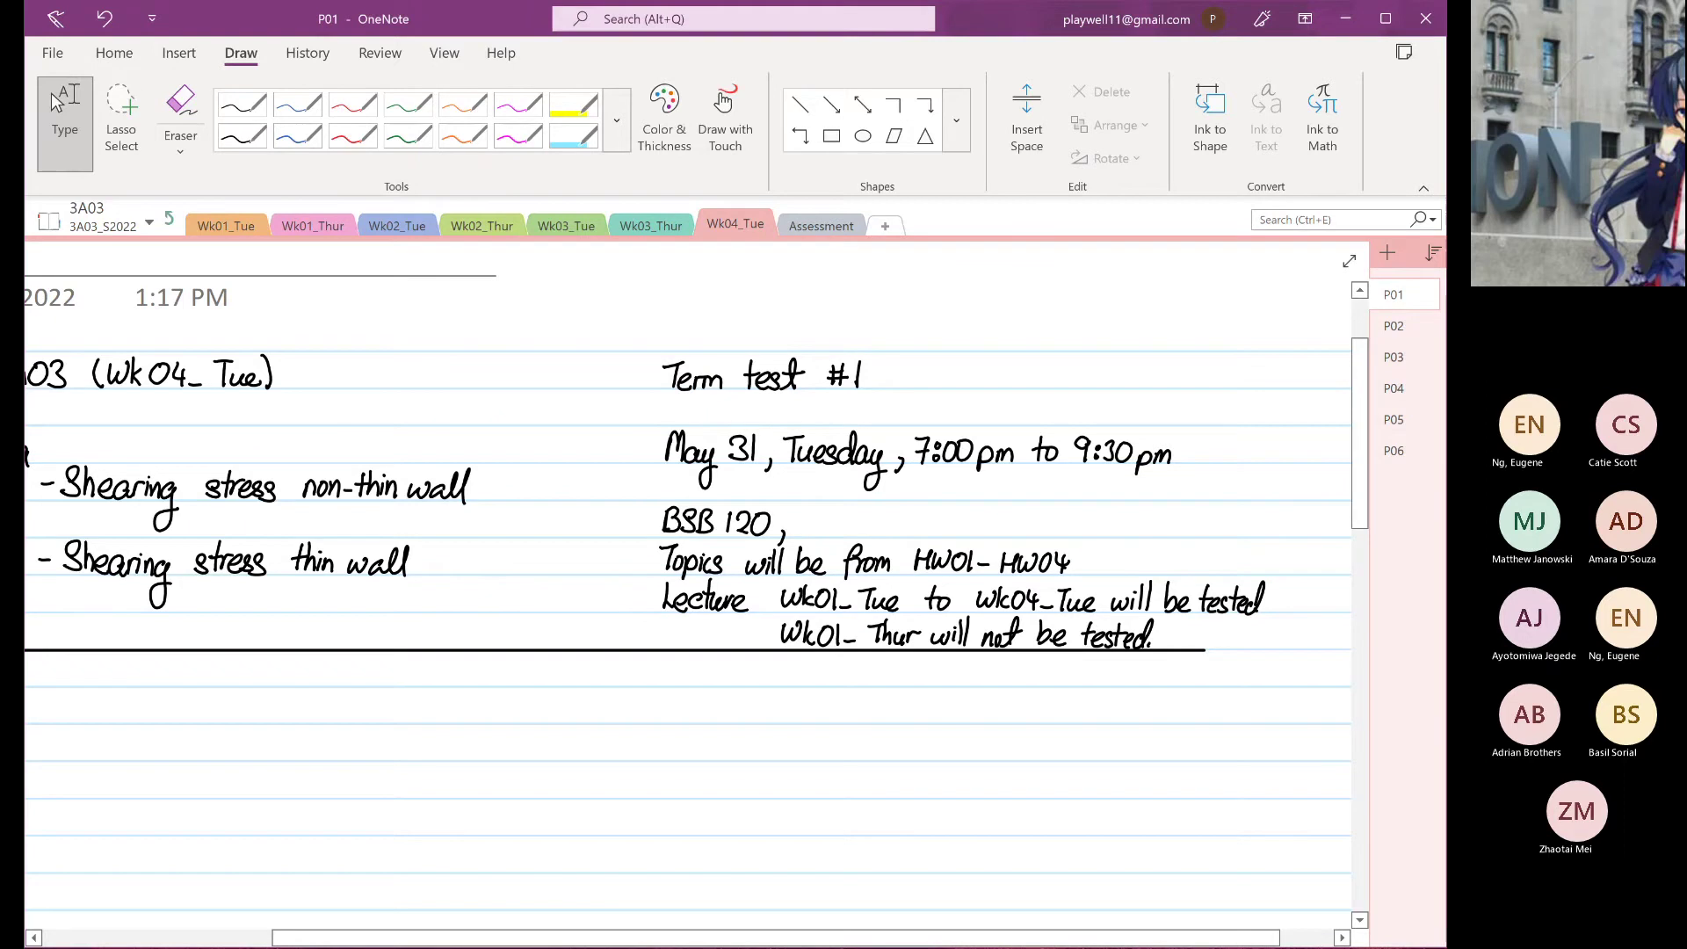
click(242, 137)
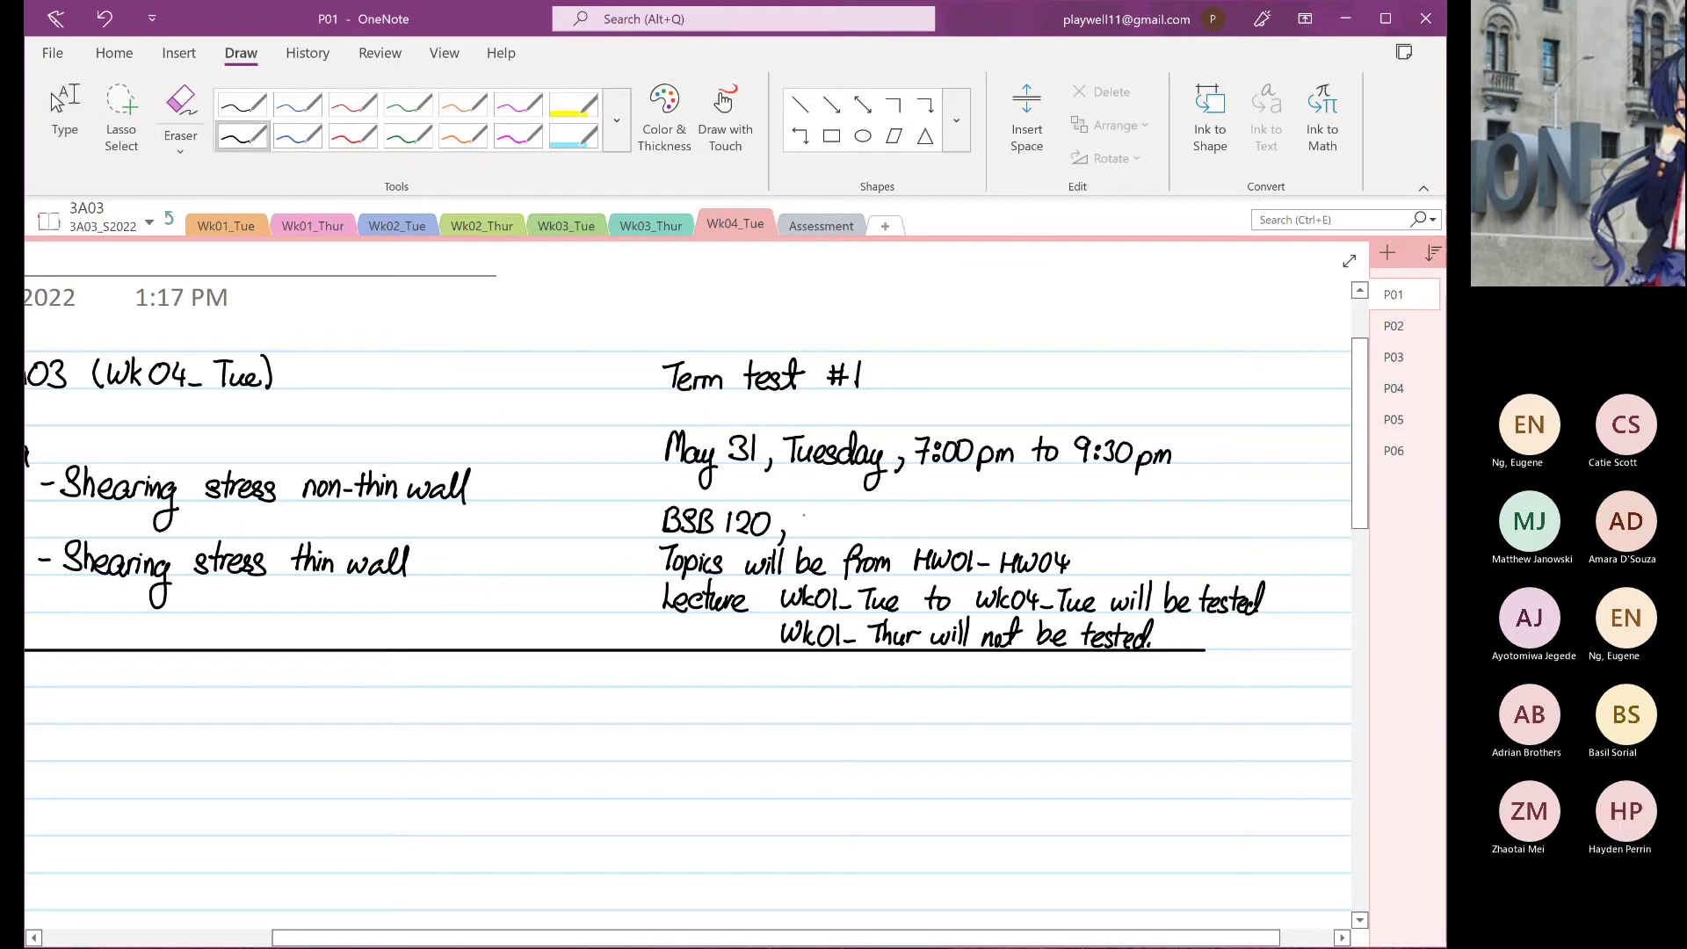
mouse_move(807, 513)
mouse_down()
mouse_move(805, 533)
mouse_move(837, 514)
mouse_up()
drag(844, 523, 847, 534)
drag(857, 524, 852, 533)
mouse_move(859, 528)
mouse_down()
mouse_move(890, 533)
mouse_move(822, 526)
mouse_move(842, 531)
mouse_move(837, 508)
mouse_move(828, 531)
mouse_move(849, 532)
mouse_up()
click(180, 118)
click(242, 136)
drag(852, 525, 937, 533)
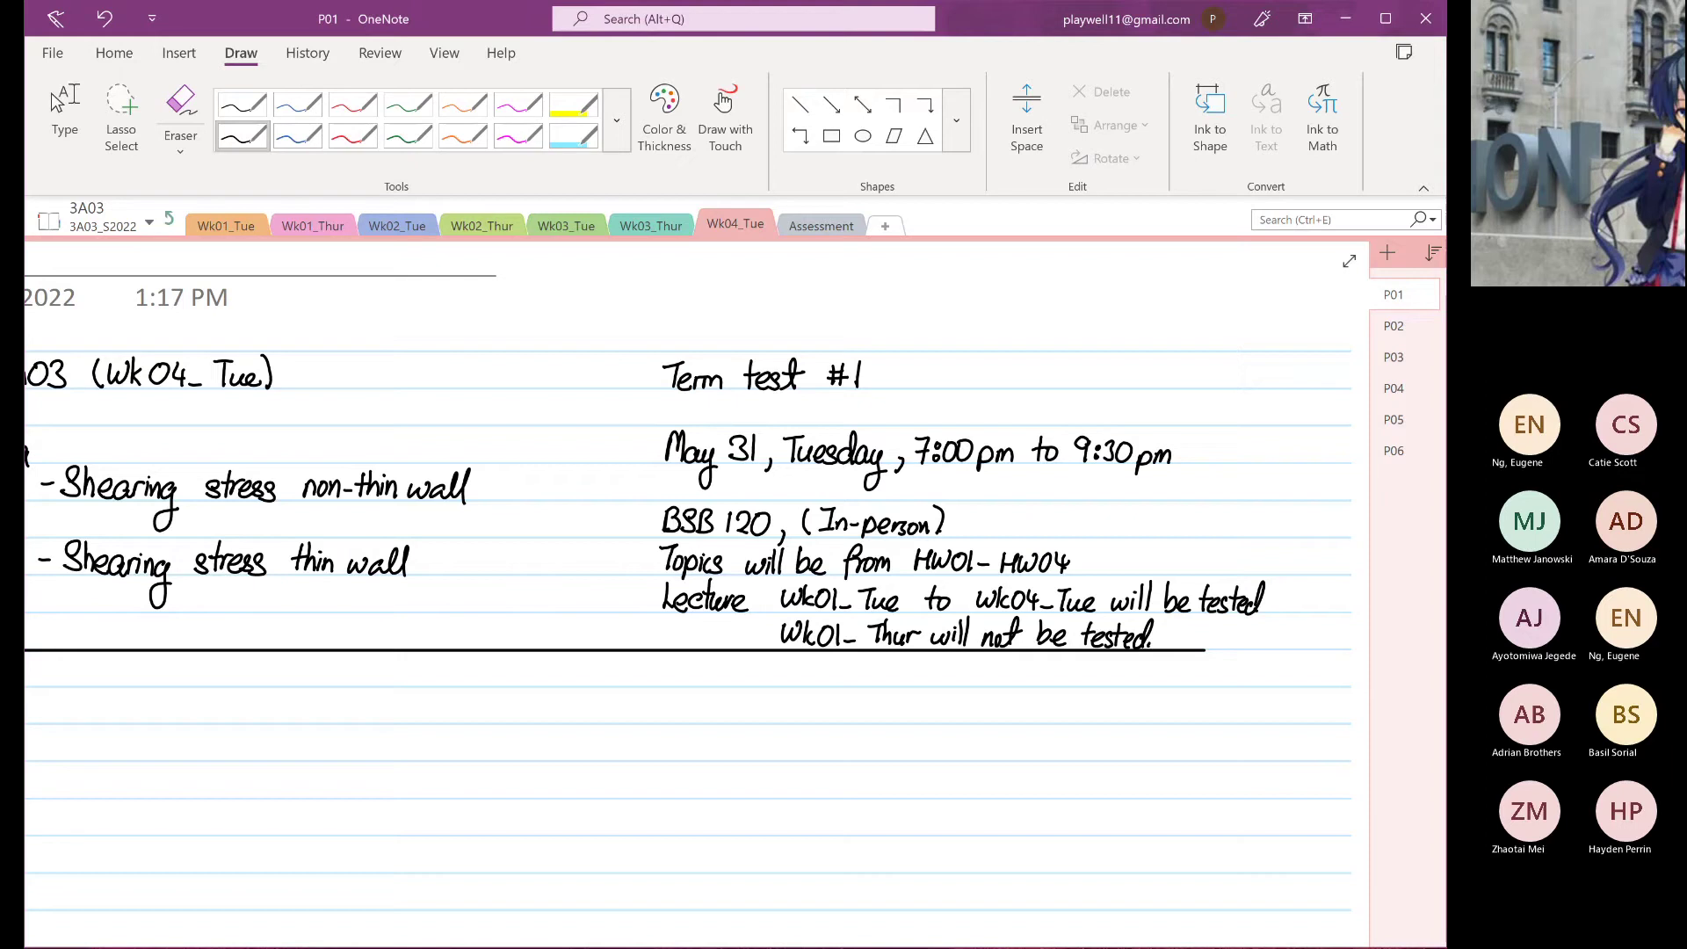
drag(661, 538, 771, 538)
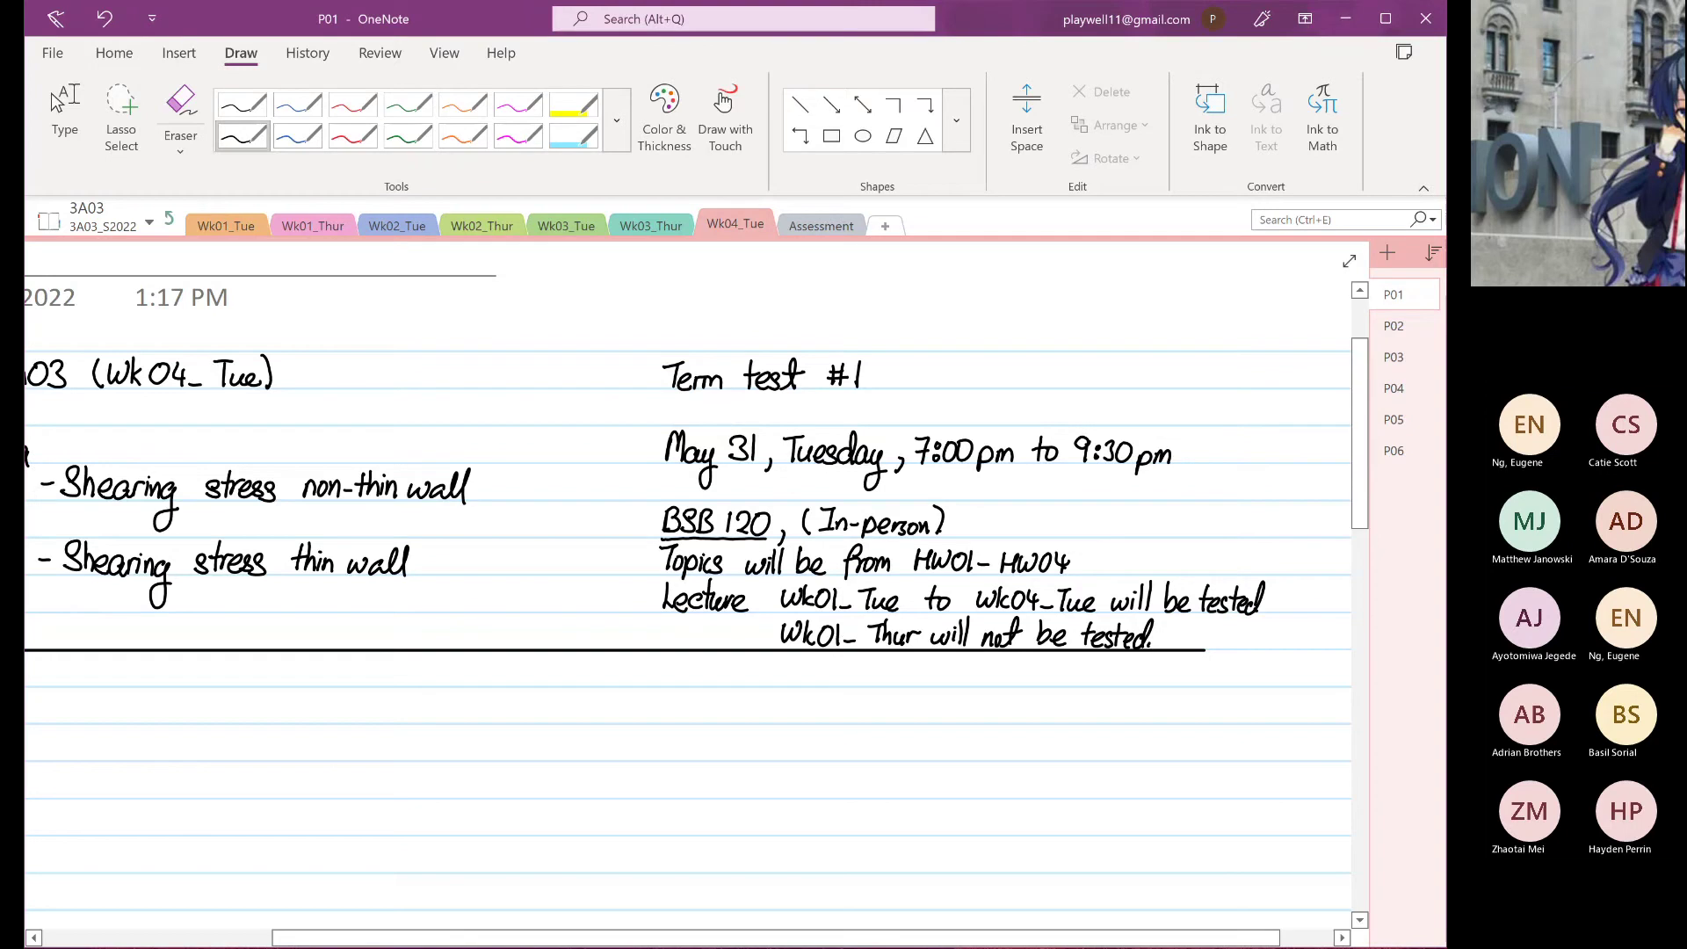
mouse_move(846, 635)
mouse_down()
mouse_move(778, 636)
mouse_move(834, 629)
mouse_up()
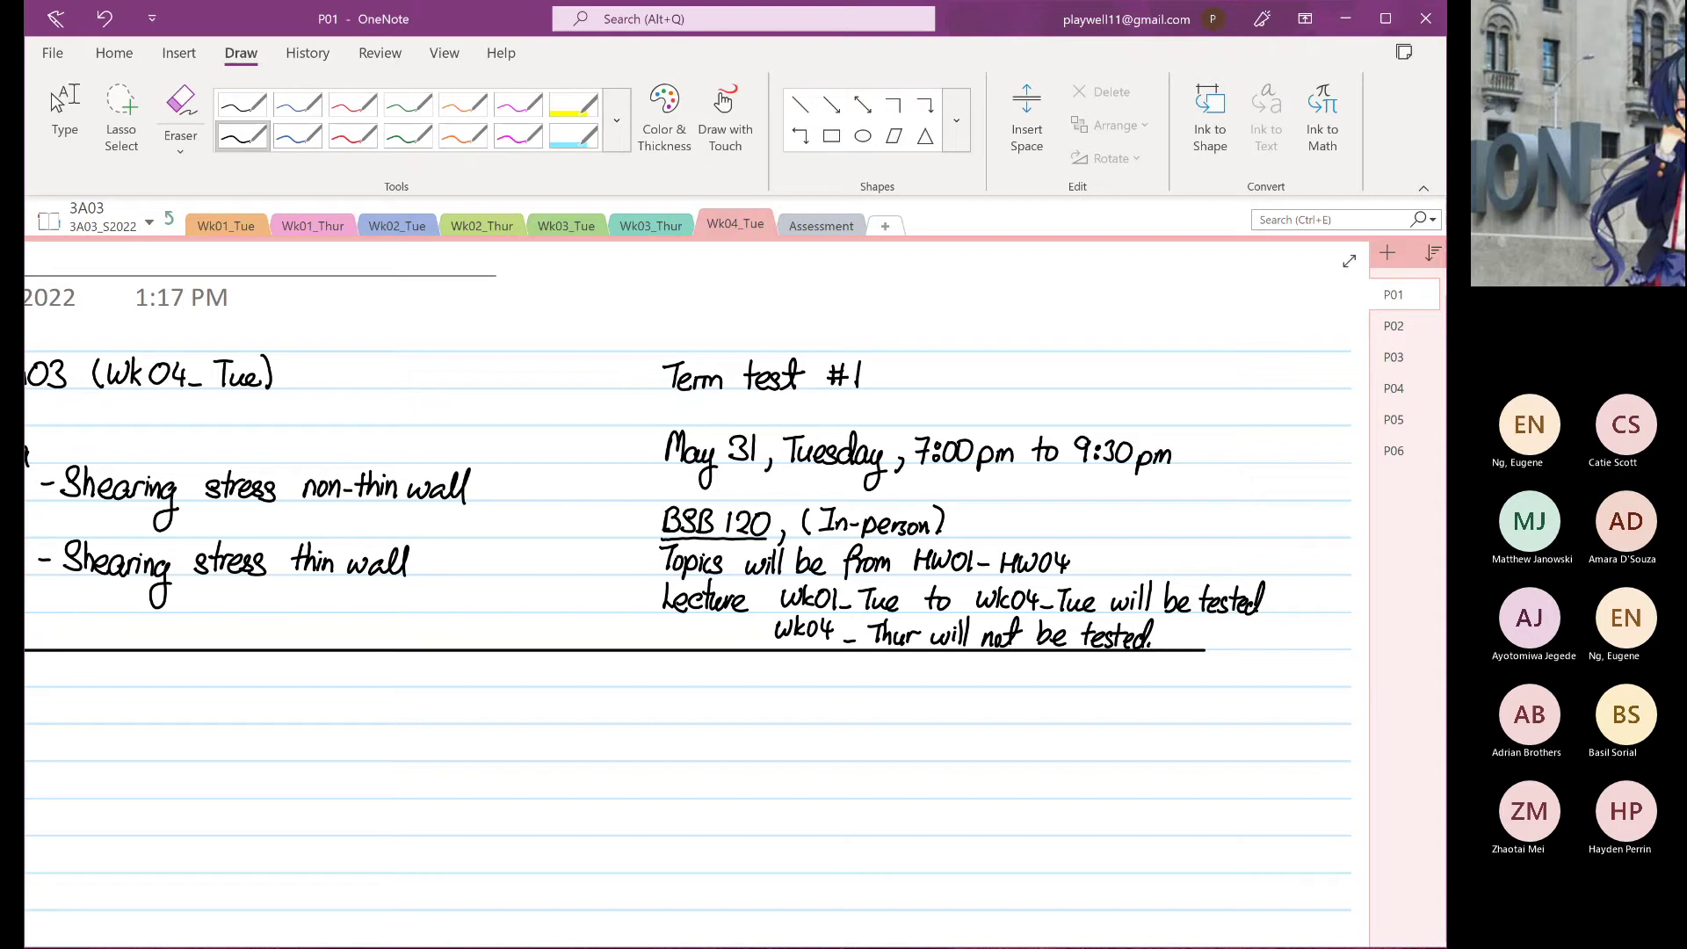
Handwrite 'Term test will have corrections.' below the line
click(55, 102)
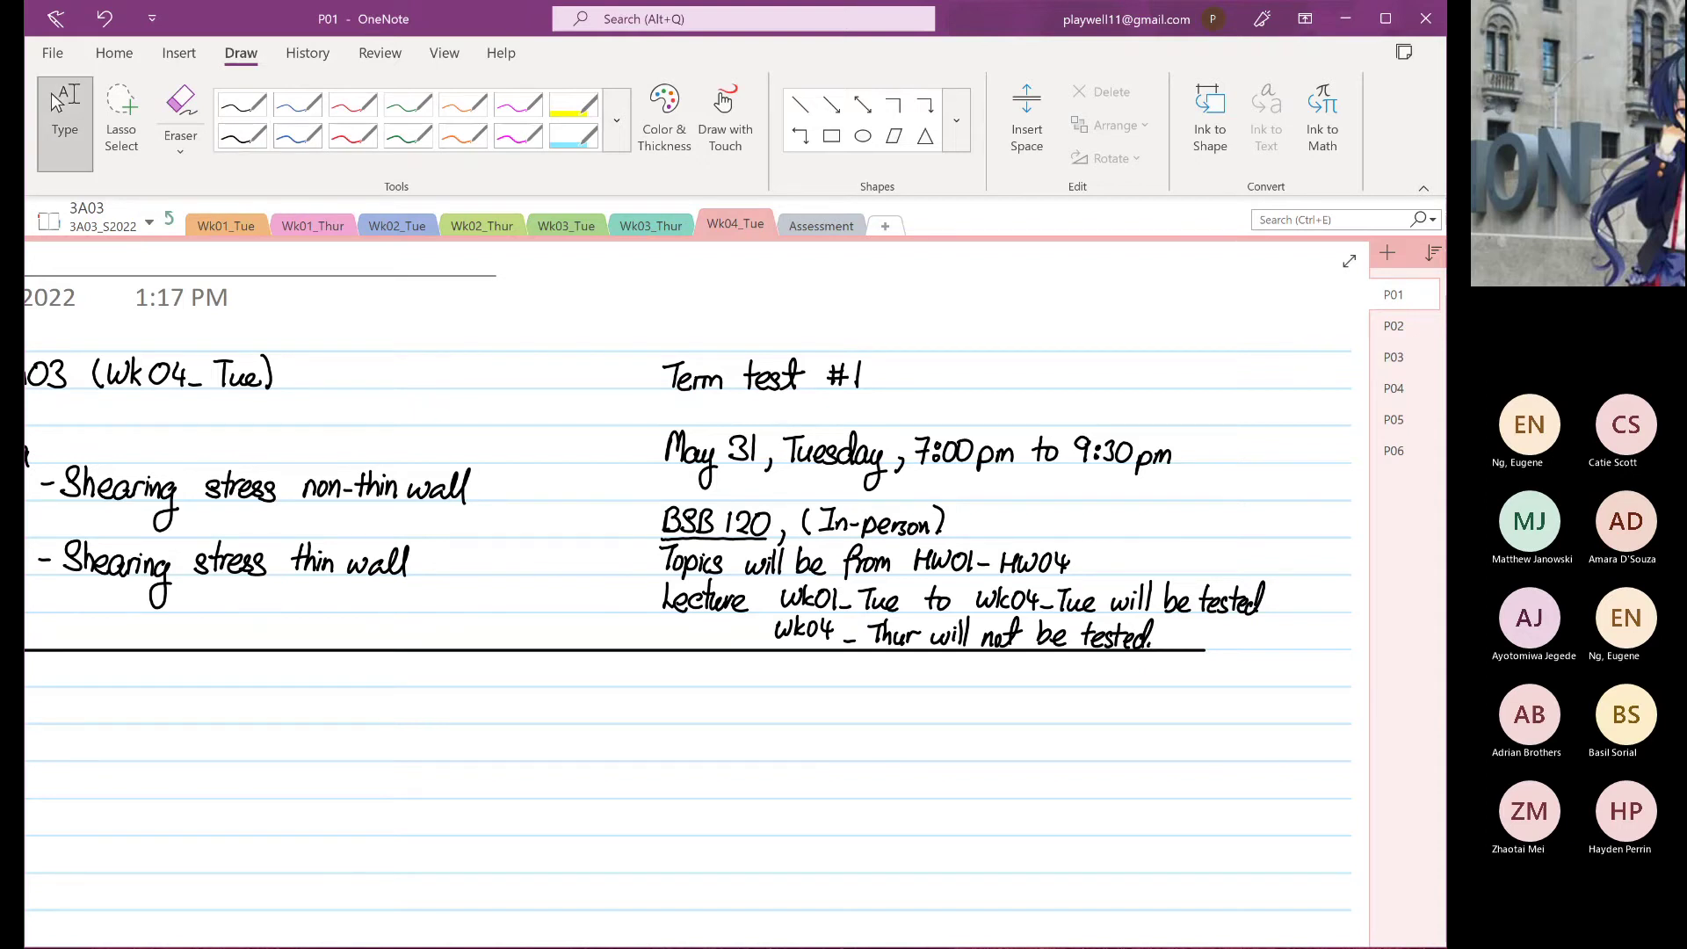
drag(668, 817, 785, 599)
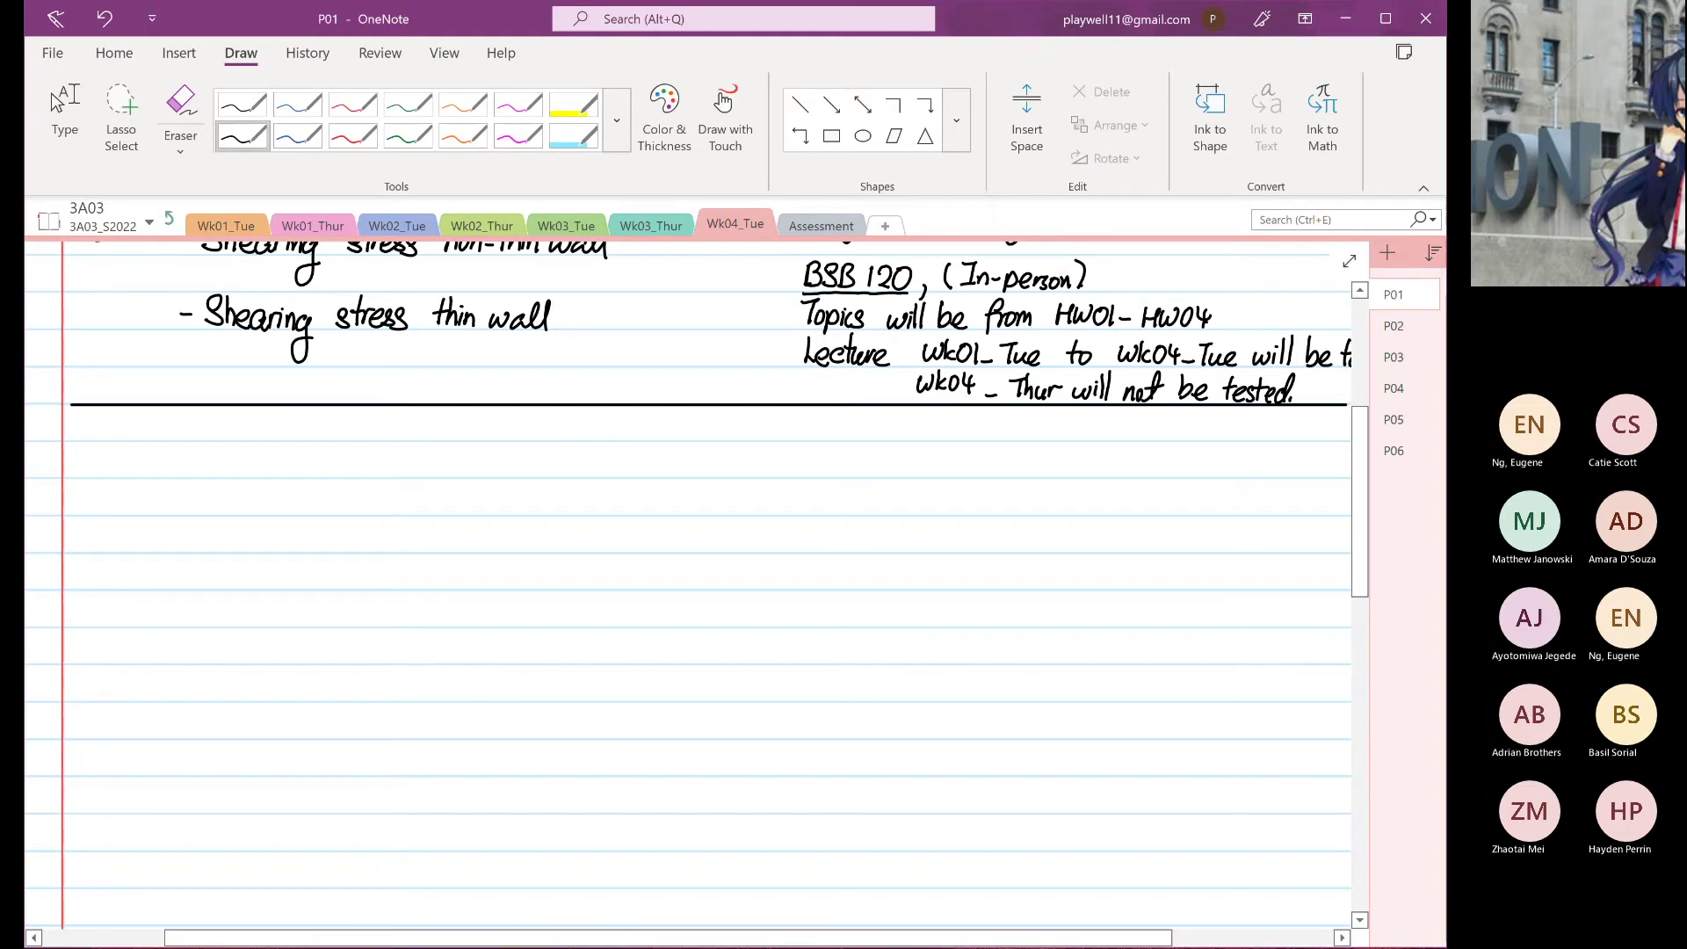
drag(68, 452, 90, 447)
mouse_move(80, 449)
mouse_down()
mouse_move(79, 475)
mouse_move(149, 477)
mouse_up()
mouse_move(143, 461)
mouse_down()
mouse_move(166, 478)
mouse_move(248, 461)
mouse_move(250, 476)
mouse_up()
mouse_move(254, 447)
mouse_down()
mouse_move(255, 476)
mouse_move(409, 461)
mouse_up()
drag(410, 463, 449, 476)
drag(443, 461, 464, 475)
drag(475, 464, 489, 475)
click(499, 475)
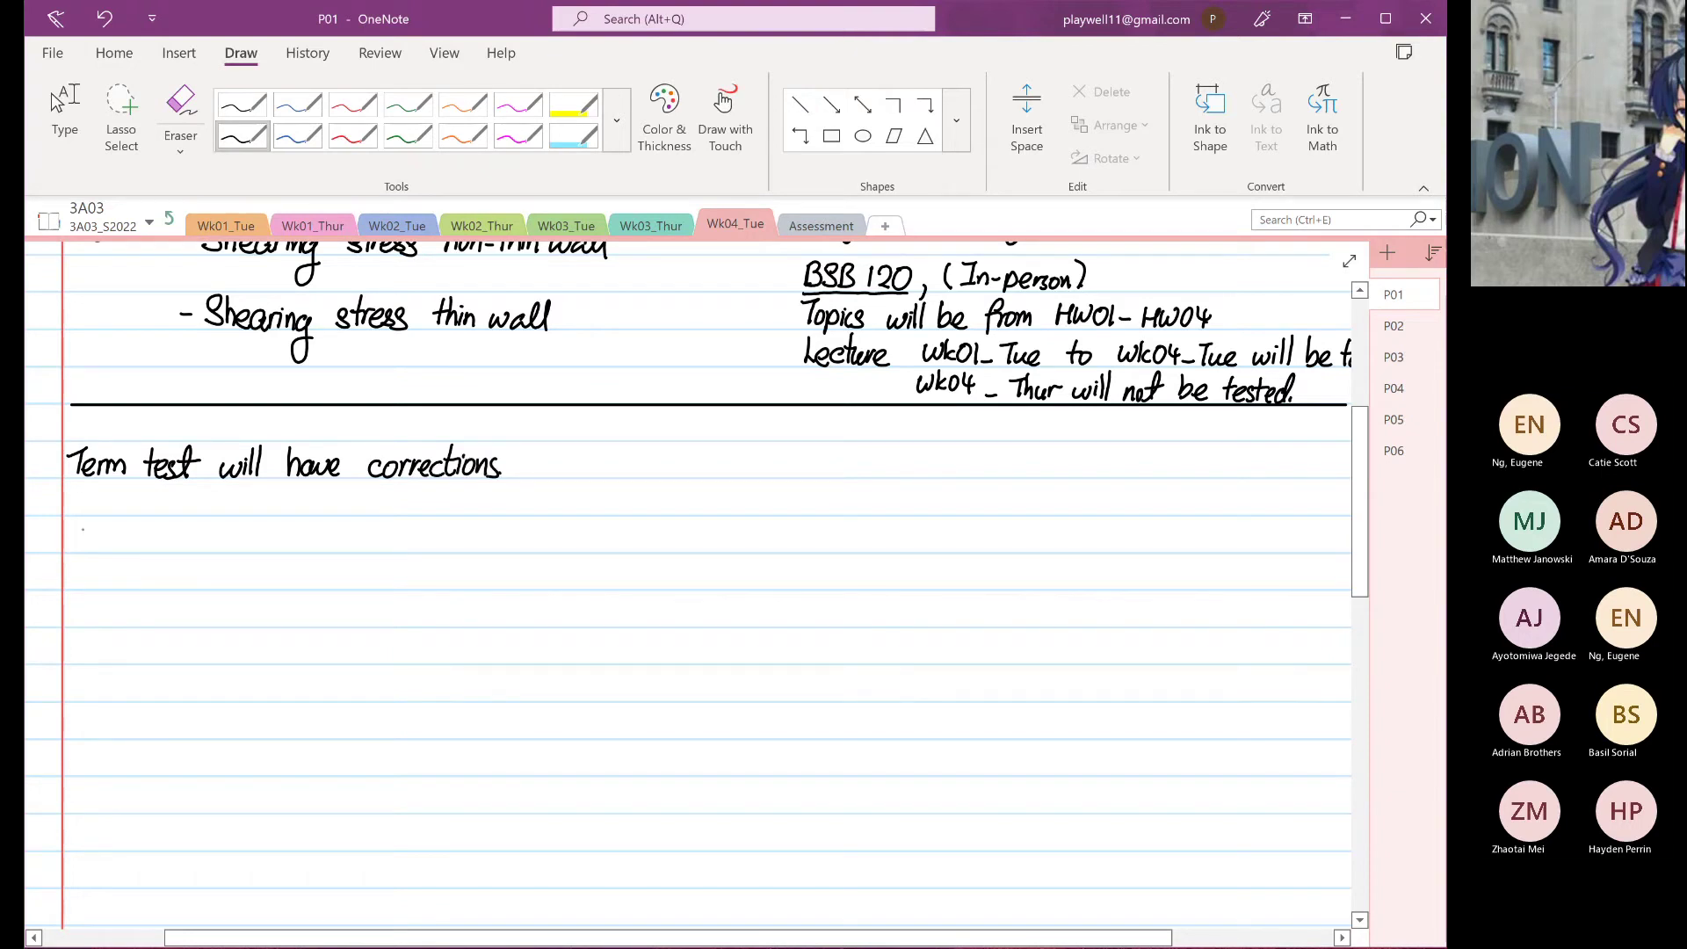
Write 'Grade between 10%–49%, A2L will announce when you will have corrections.' on the next line
mouse_move(88, 527)
mouse_down()
mouse_move(120, 550)
mouse_move(132, 525)
mouse_move(147, 551)
mouse_move(213, 550)
mouse_up()
click(151, 539)
click(151, 549)
mouse_move(217, 523)
mouse_down()
mouse_move(219, 551)
mouse_move(247, 536)
mouse_move(321, 550)
mouse_move(353, 527)
mouse_up()
click(332, 539)
mouse_move(362, 521)
mouse_down()
mouse_move(348, 552)
mouse_move(431, 538)
mouse_up()
mouse_move(427, 527)
mouse_down()
mouse_move(423, 550)
mouse_move(463, 526)
mouse_move(456, 552)
mouse_move(471, 550)
mouse_up()
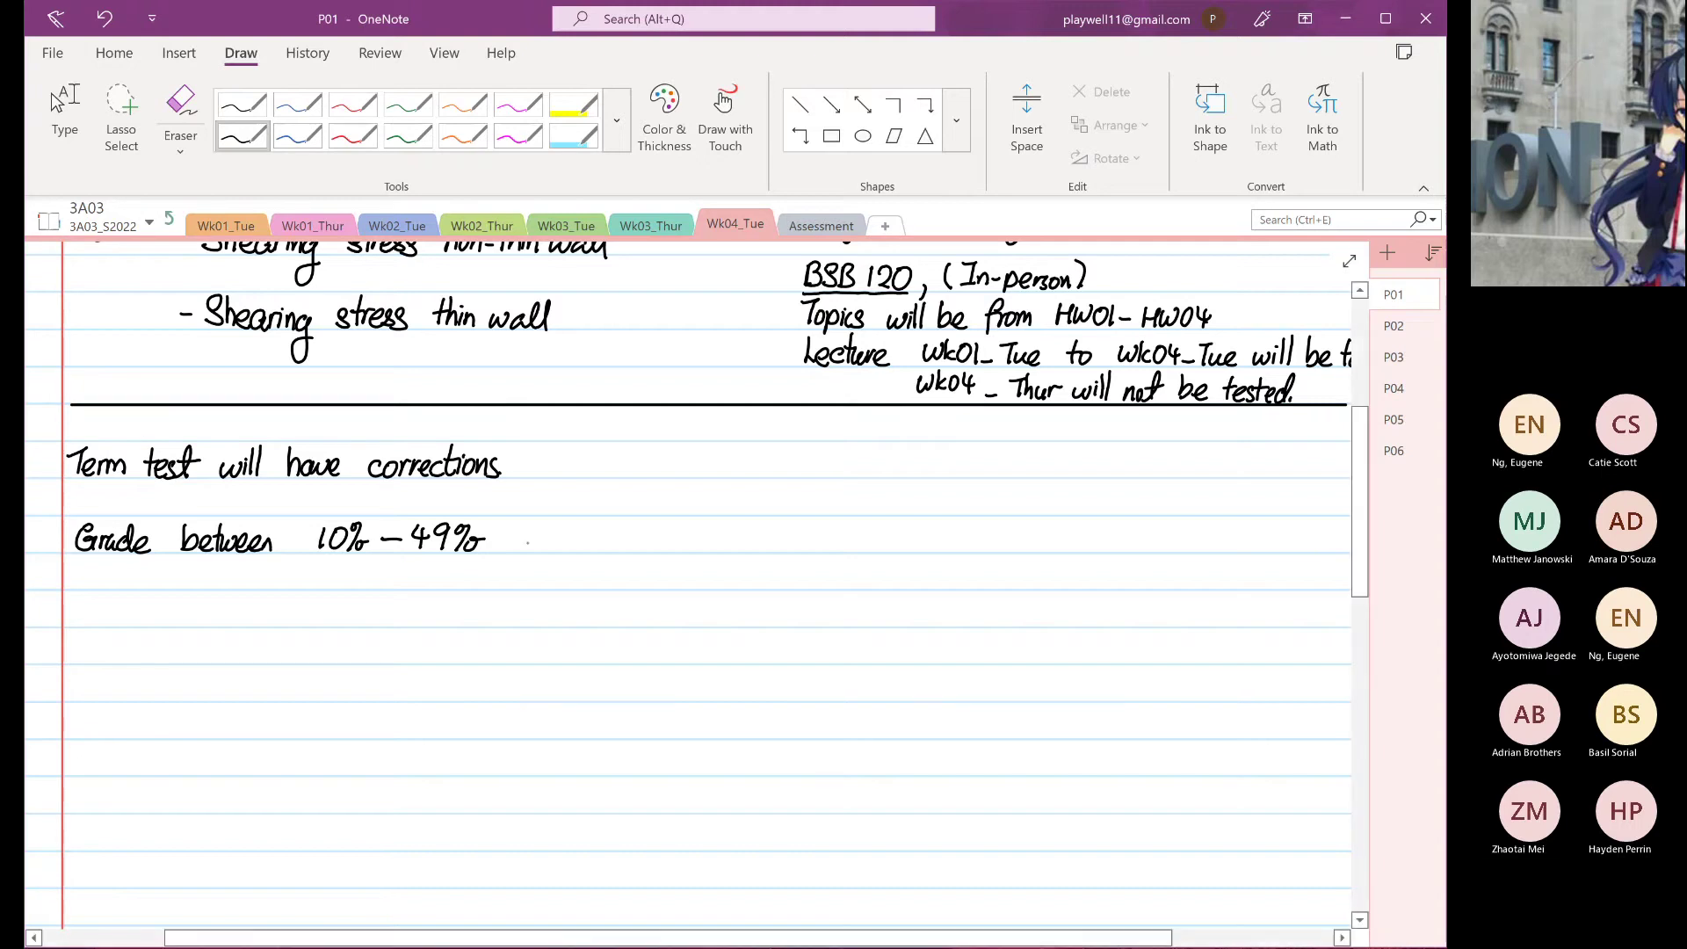
drag(536, 527, 553, 525)
drag(545, 527, 546, 550)
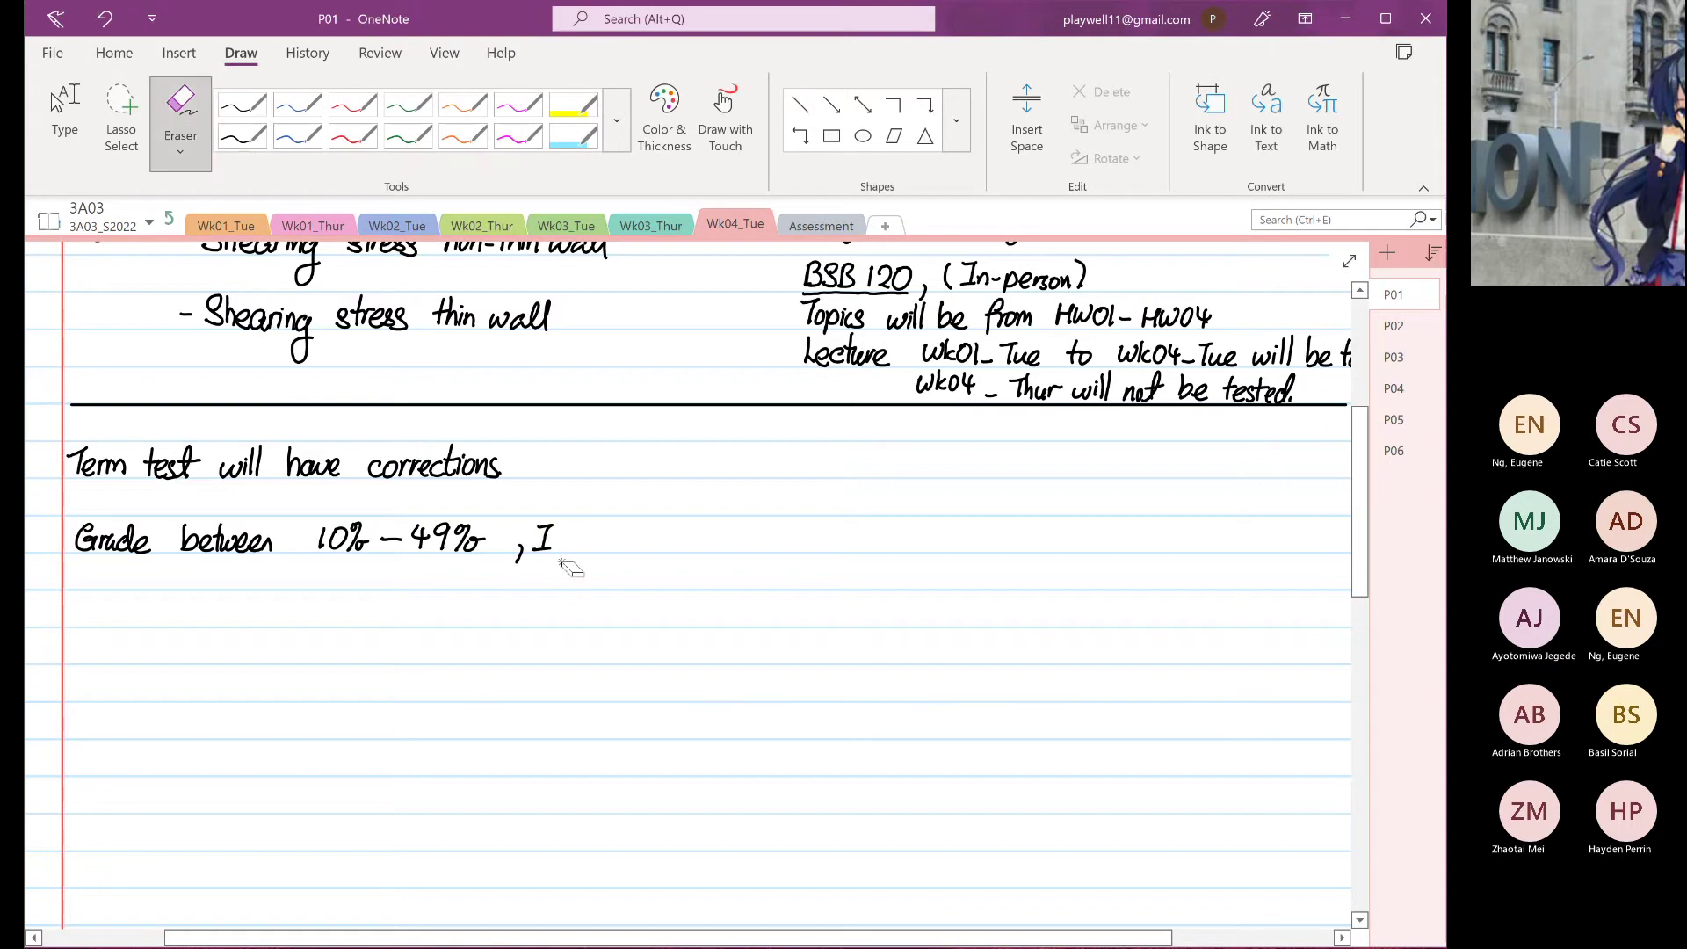
mouse_move(545, 532)
mouse_down()
mouse_move(576, 537)
mouse_move(529, 550)
mouse_move(632, 537)
mouse_up()
click(243, 136)
drag(631, 541, 638, 551)
mouse_move(647, 522)
mouse_down()
mouse_move(871, 539)
mouse_move(854, 570)
mouse_move(887, 542)
mouse_move(948, 533)
mouse_move(951, 554)
mouse_move(1133, 549)
mouse_up()
click(1149, 549)
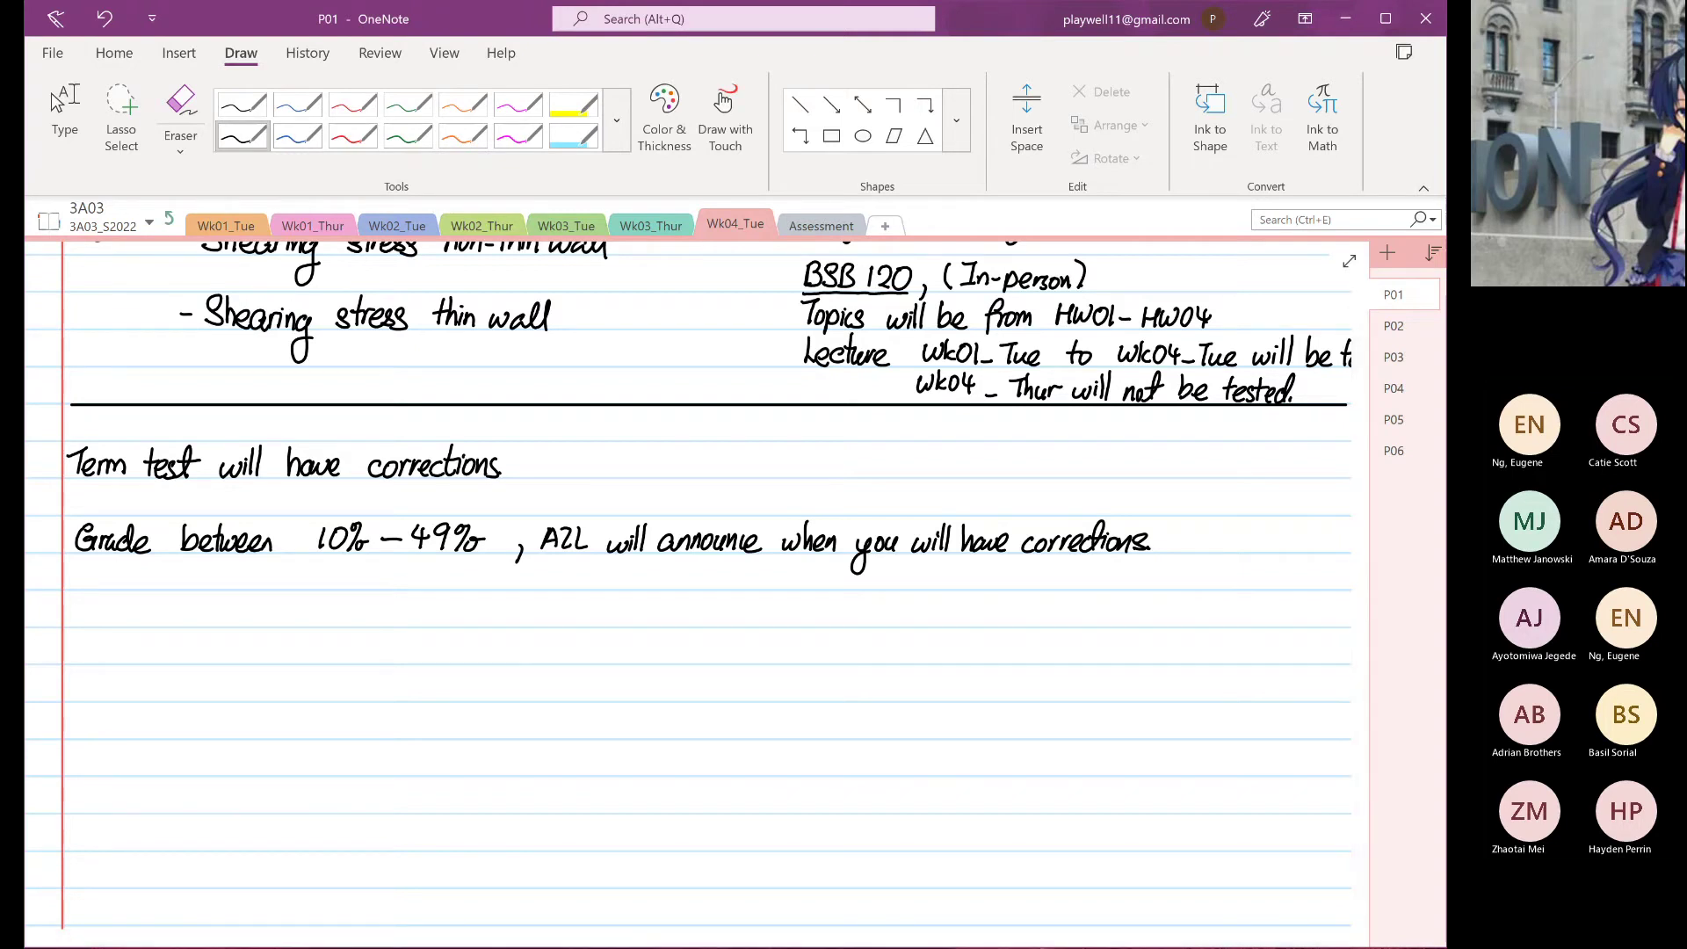
Begin the next line with 'May 31 Term test'
mouse_move(77, 605)
mouse_down()
mouse_move(107, 652)
mouse_move(120, 624)
mouse_up()
mouse_move(137, 605)
mouse_down()
mouse_move(139, 626)
mouse_move(208, 612)
mouse_up()
drag(205, 624, 224, 624)
click(241, 624)
drag(244, 600, 252, 610)
drag(248, 619, 256, 622)
Finish writing 'Term test.' after May 31
drag(270, 598, 267, 627)
drag(261, 610, 279, 608)
click(285, 609)
click(284, 620)
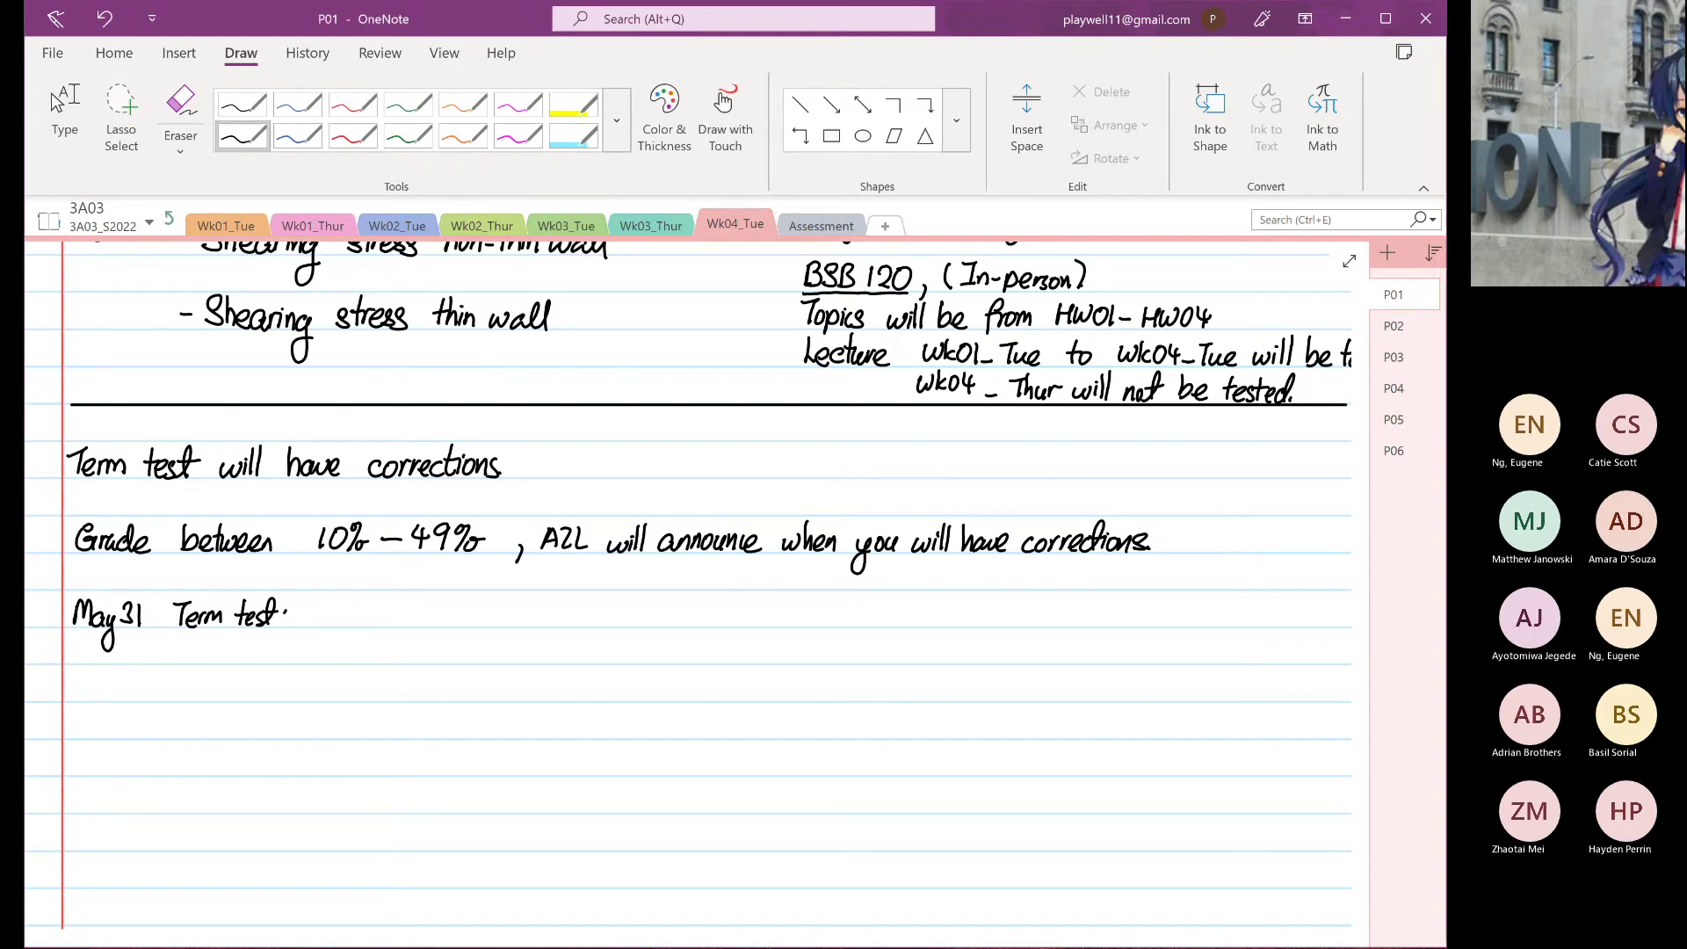
Handwrite 'June 3 Result will be out on A2L' on the line below
mouse_move(72, 675)
mouse_down()
mouse_move(70, 702)
mouse_move(121, 699)
mouse_up()
mouse_move(130, 678)
mouse_down()
mouse_move(130, 702)
mouse_move(231, 701)
mouse_up()
mouse_move(231, 687)
mouse_down()
mouse_move(248, 673)
mouse_move(294, 703)
mouse_up()
mouse_move(299, 670)
mouse_down()
mouse_move(298, 702)
mouse_move(387, 687)
mouse_move(407, 701)
mouse_up()
mouse_move(411, 671)
mouse_down()
mouse_move(410, 703)
mouse_move(421, 681)
mouse_move(521, 689)
mouse_up()
drag(520, 678, 540, 697)
drag(539, 681, 554, 698)
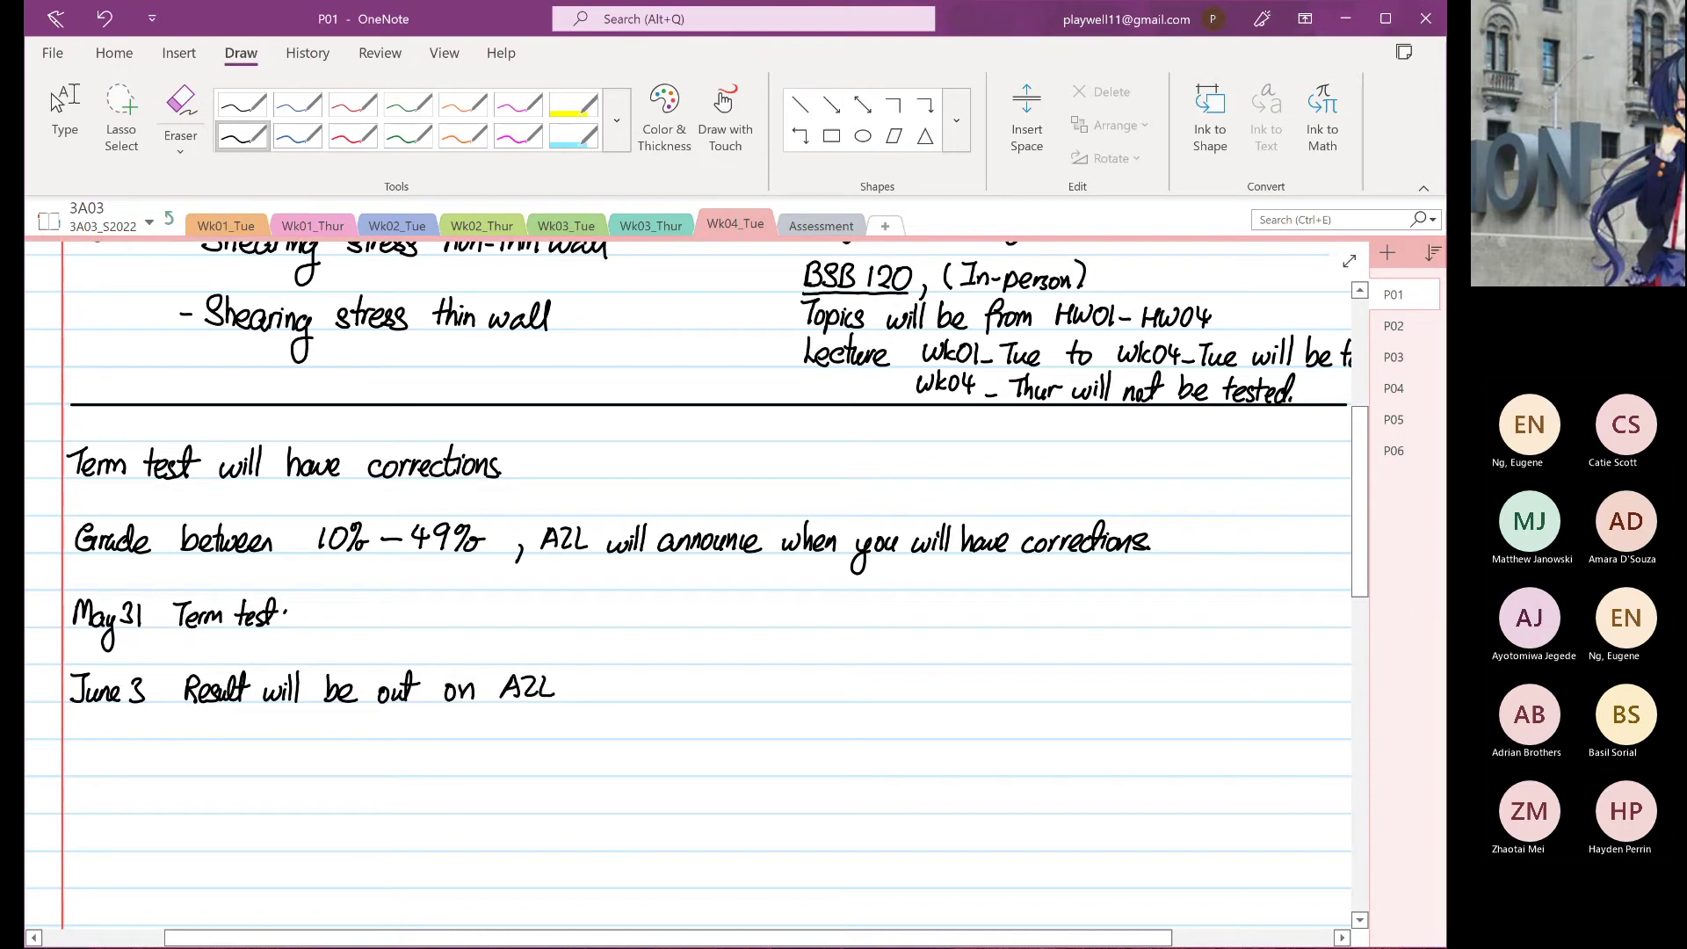
click(64, 123)
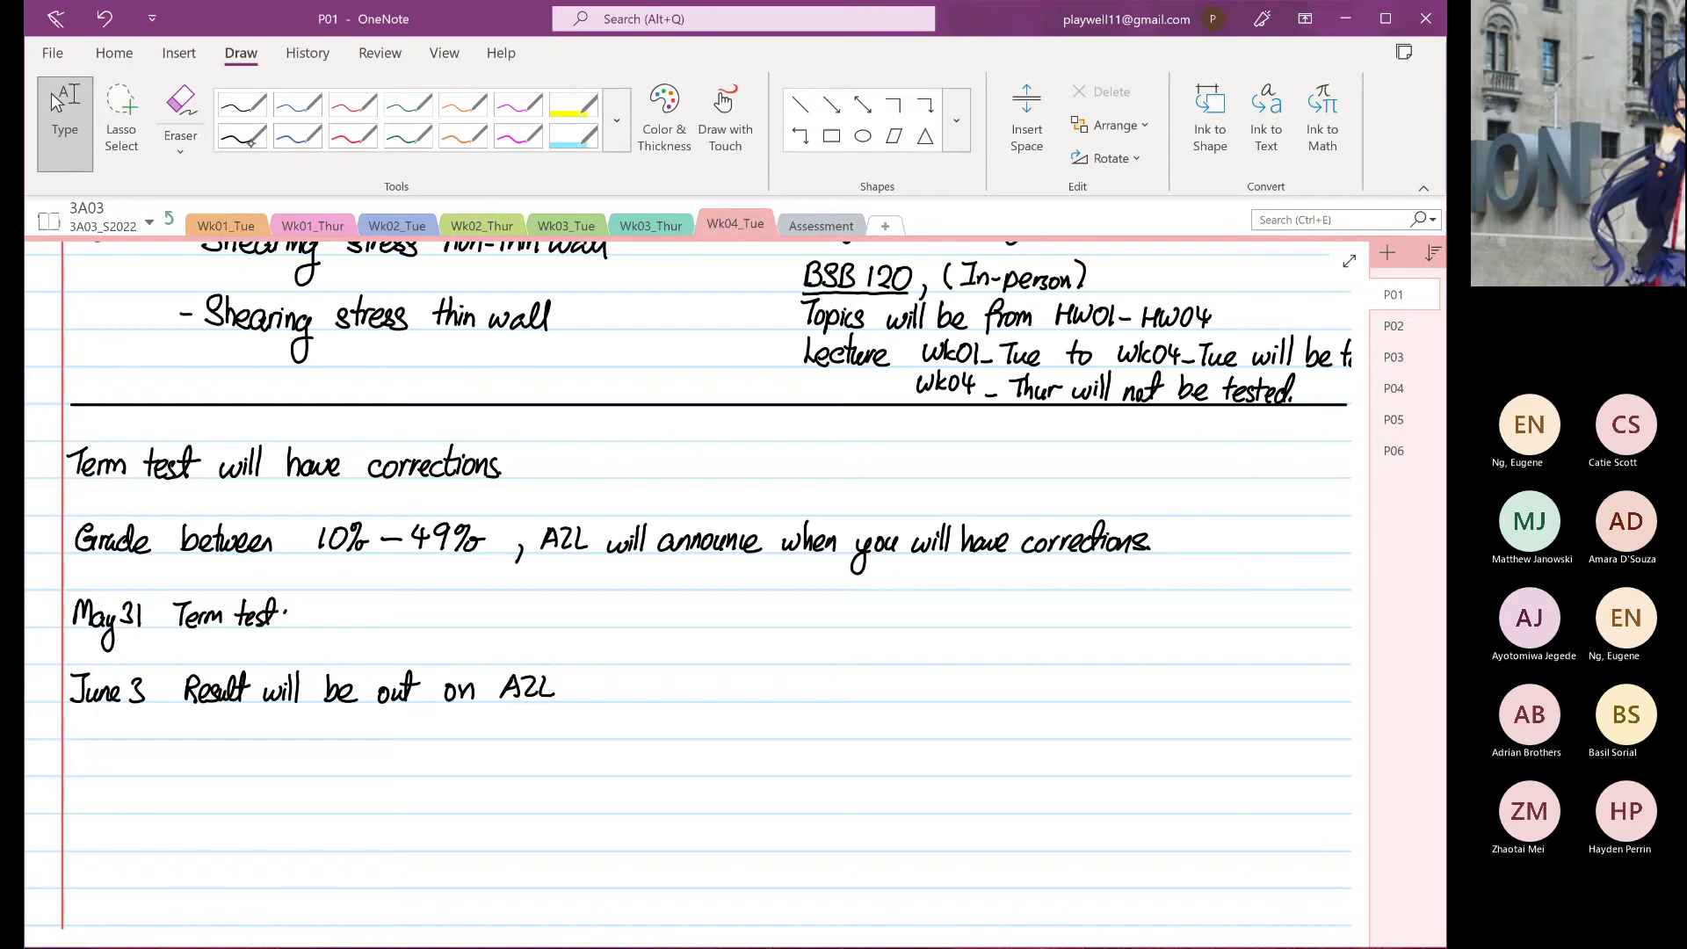
Write 'Student No : Q1, Q2.' in black ink after A2L on the June 3 line
click(242, 137)
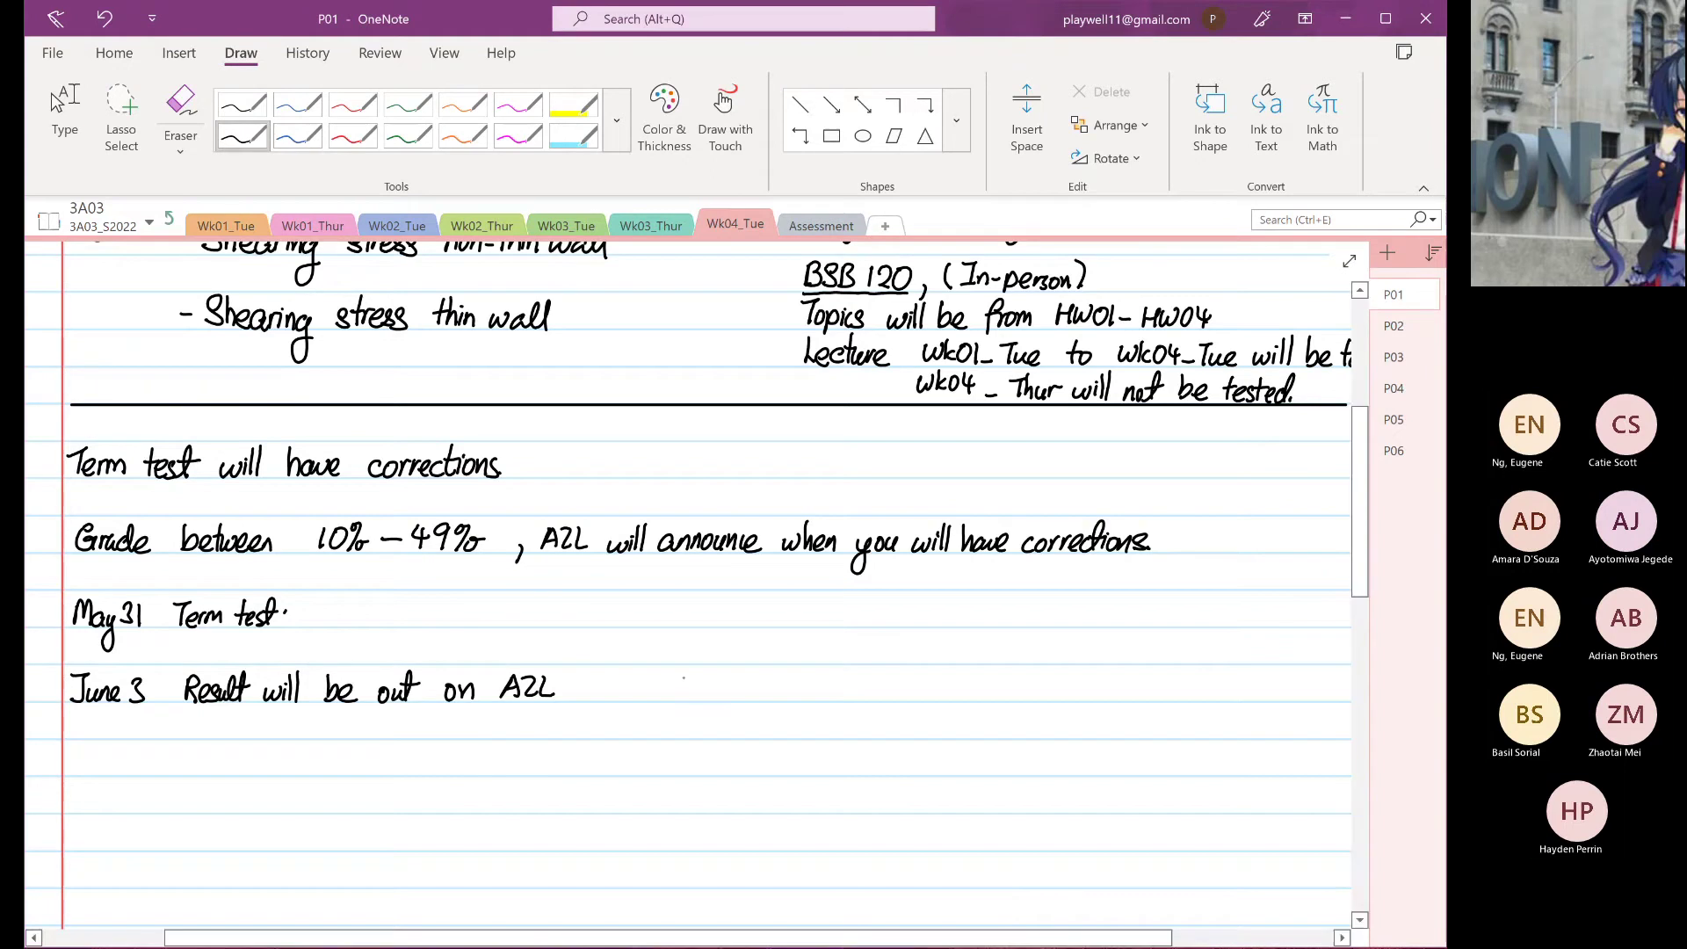
mouse_move(686, 676)
mouse_down()
mouse_move(677, 695)
mouse_move(748, 696)
mouse_up()
drag(750, 685, 760, 698)
drag(753, 683, 826, 688)
click(852, 685)
click(853, 695)
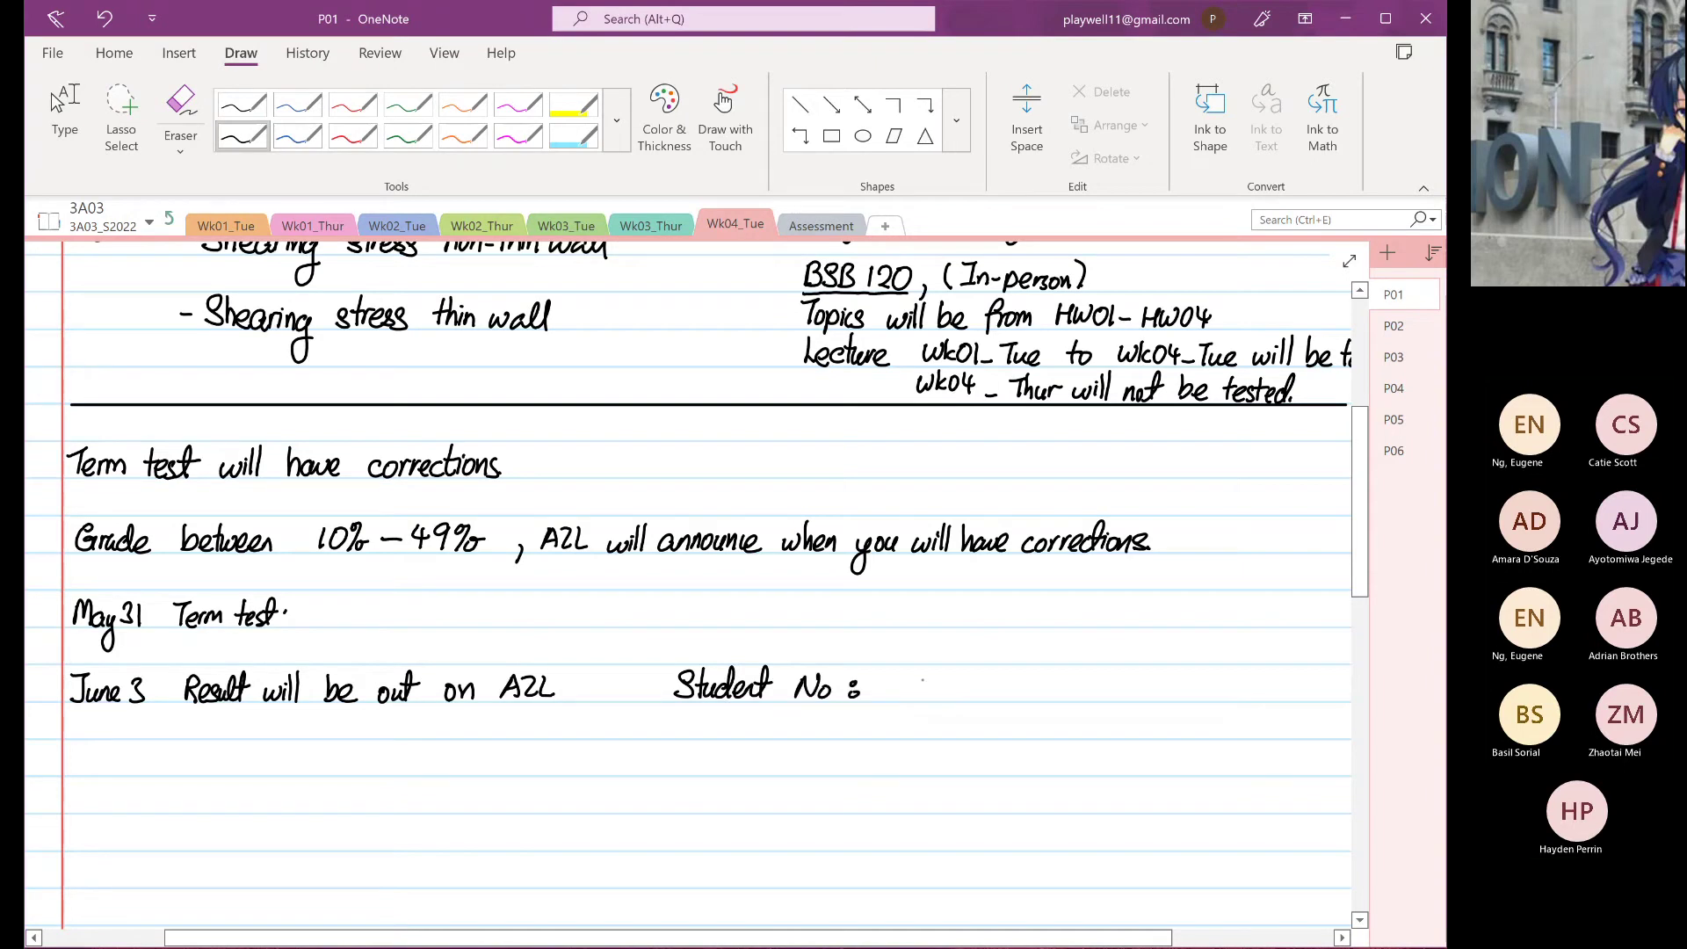
mouse_move(929, 677)
mouse_down()
mouse_move(947, 703)
mouse_move(989, 707)
mouse_move(1024, 676)
mouse_up()
drag(1027, 688, 1062, 697)
click(1064, 695)
click(53, 101)
Append ', Two questions' after (In-person) on the BSB 120 line, then start 'June' below
scroll(1230, 635, down, 1)
drag(1227, 635, 1063, 712)
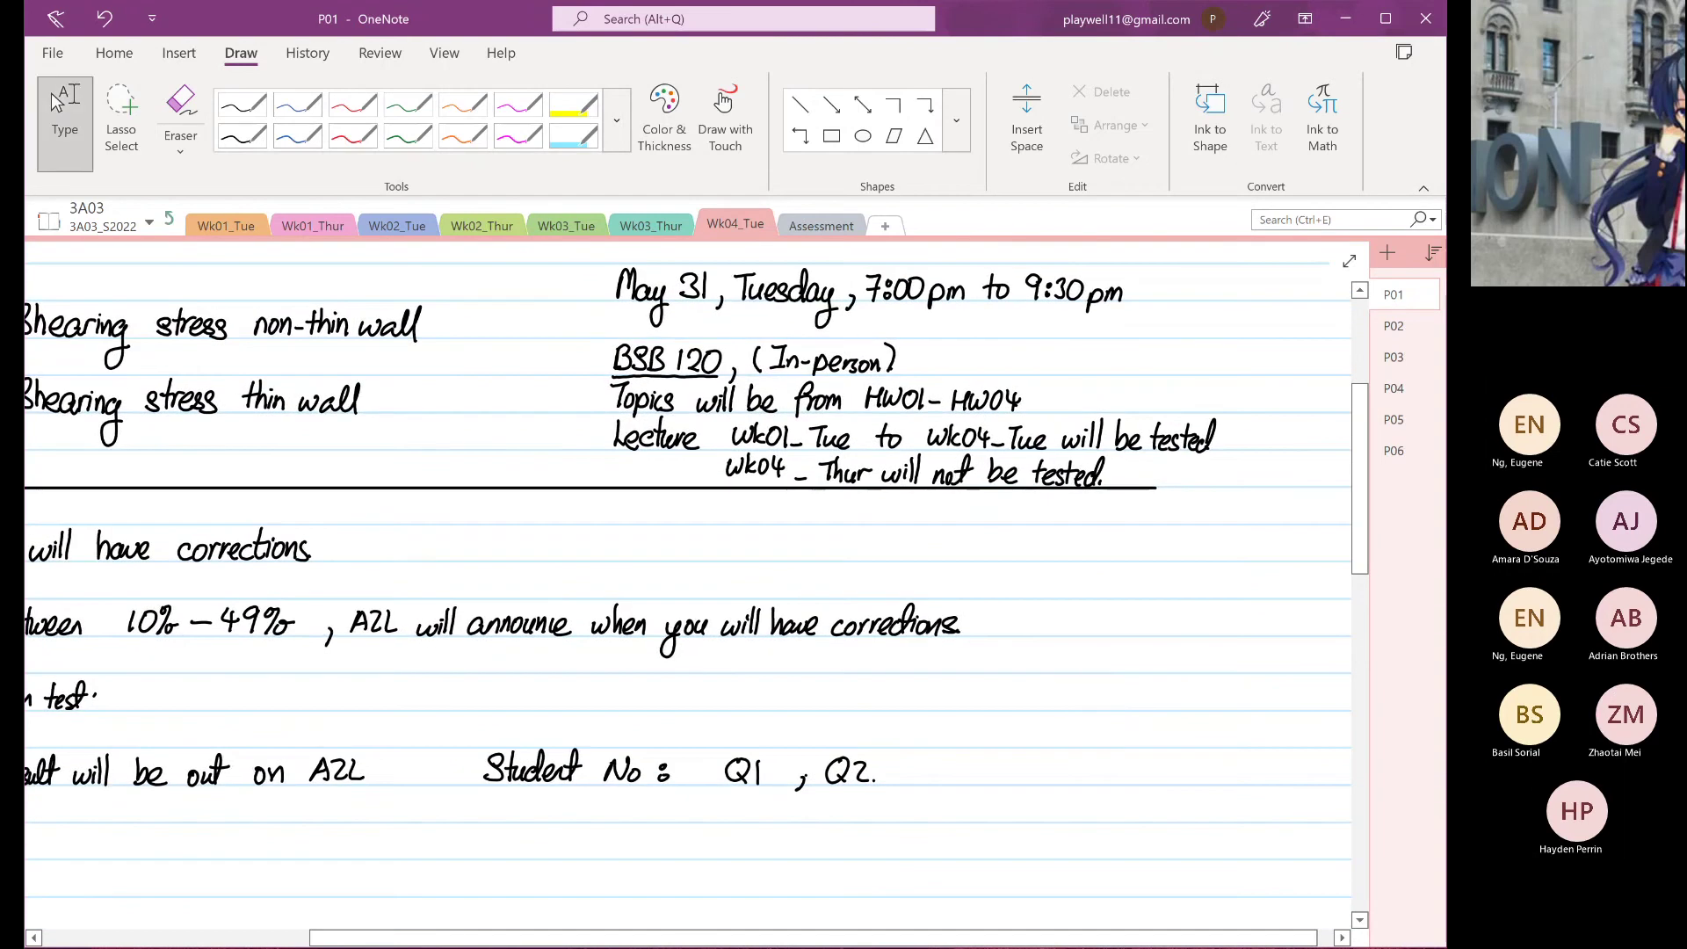
mouse_move(921, 367)
mouse_down()
mouse_move(915, 381)
mouse_move(959, 348)
mouse_move(950, 373)
mouse_move(972, 357)
mouse_move(1016, 383)
mouse_move(1050, 372)
mouse_up()
mouse_move(1071, 348)
mouse_down()
mouse_move(1067, 364)
mouse_move(1114, 376)
mouse_up()
scroll(685, 580, down, 1)
scroll(685, 580, left, 2)
click(56, 102)
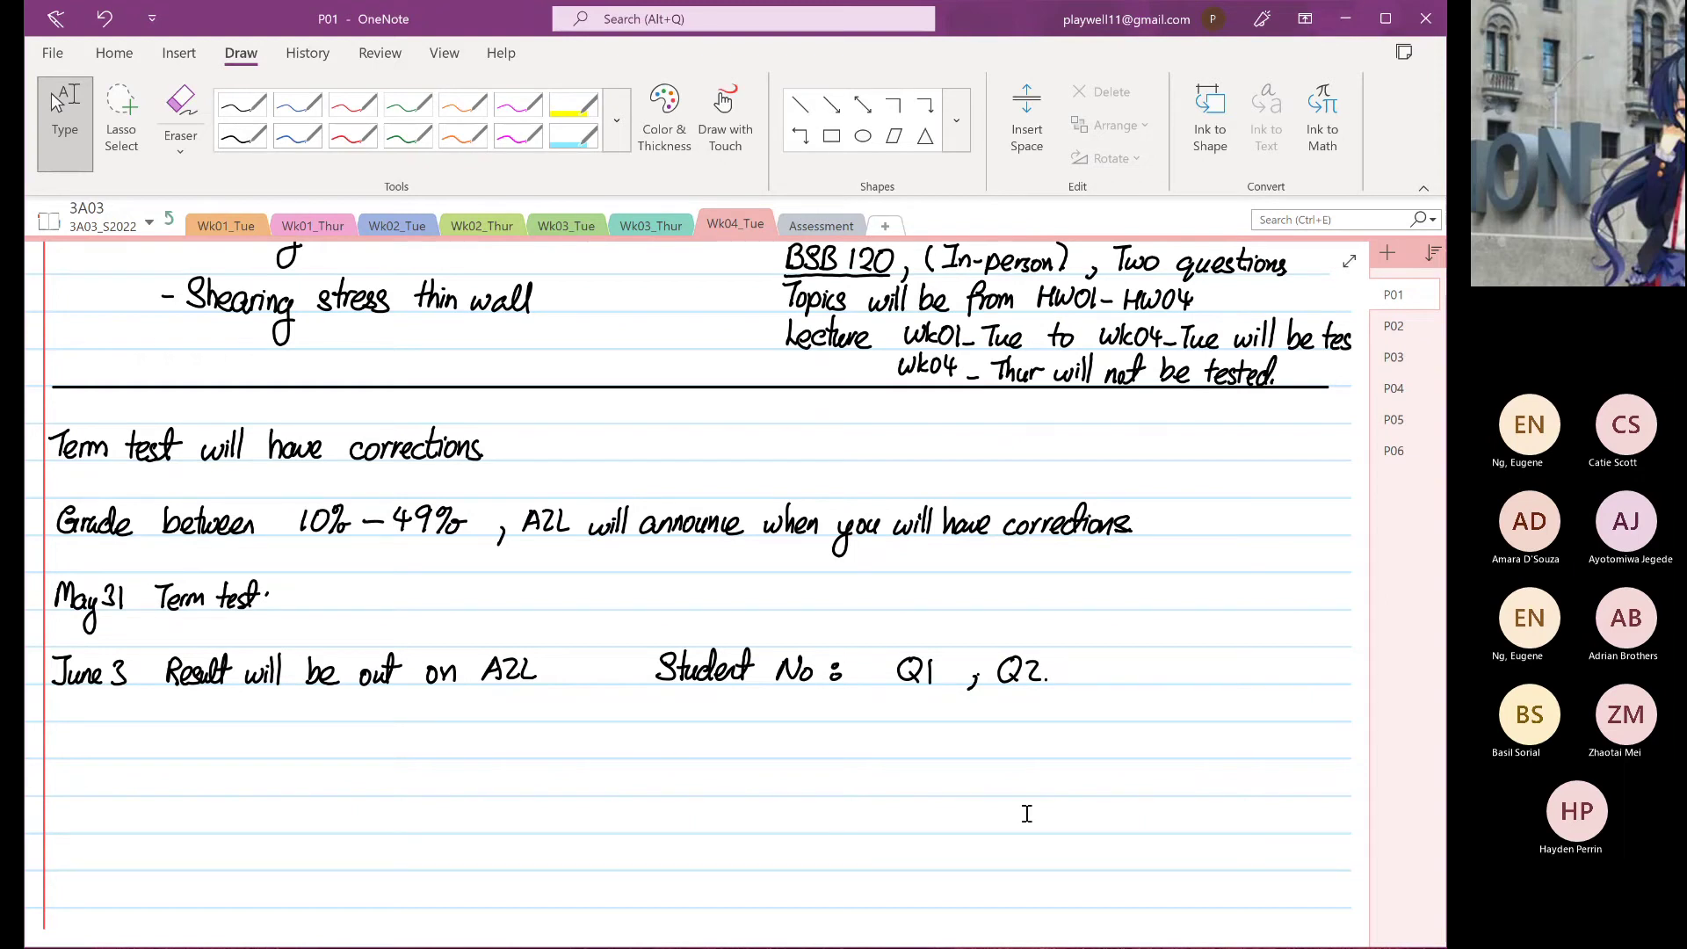
drag(51, 727, 72, 726)
mouse_move(64, 727)
mouse_down()
mouse_move(52, 754)
mouse_move(106, 758)
mouse_up()
Write 'June 7 In-person from 7:00 pm to 9:30pm.' on a new line
click(75, 743)
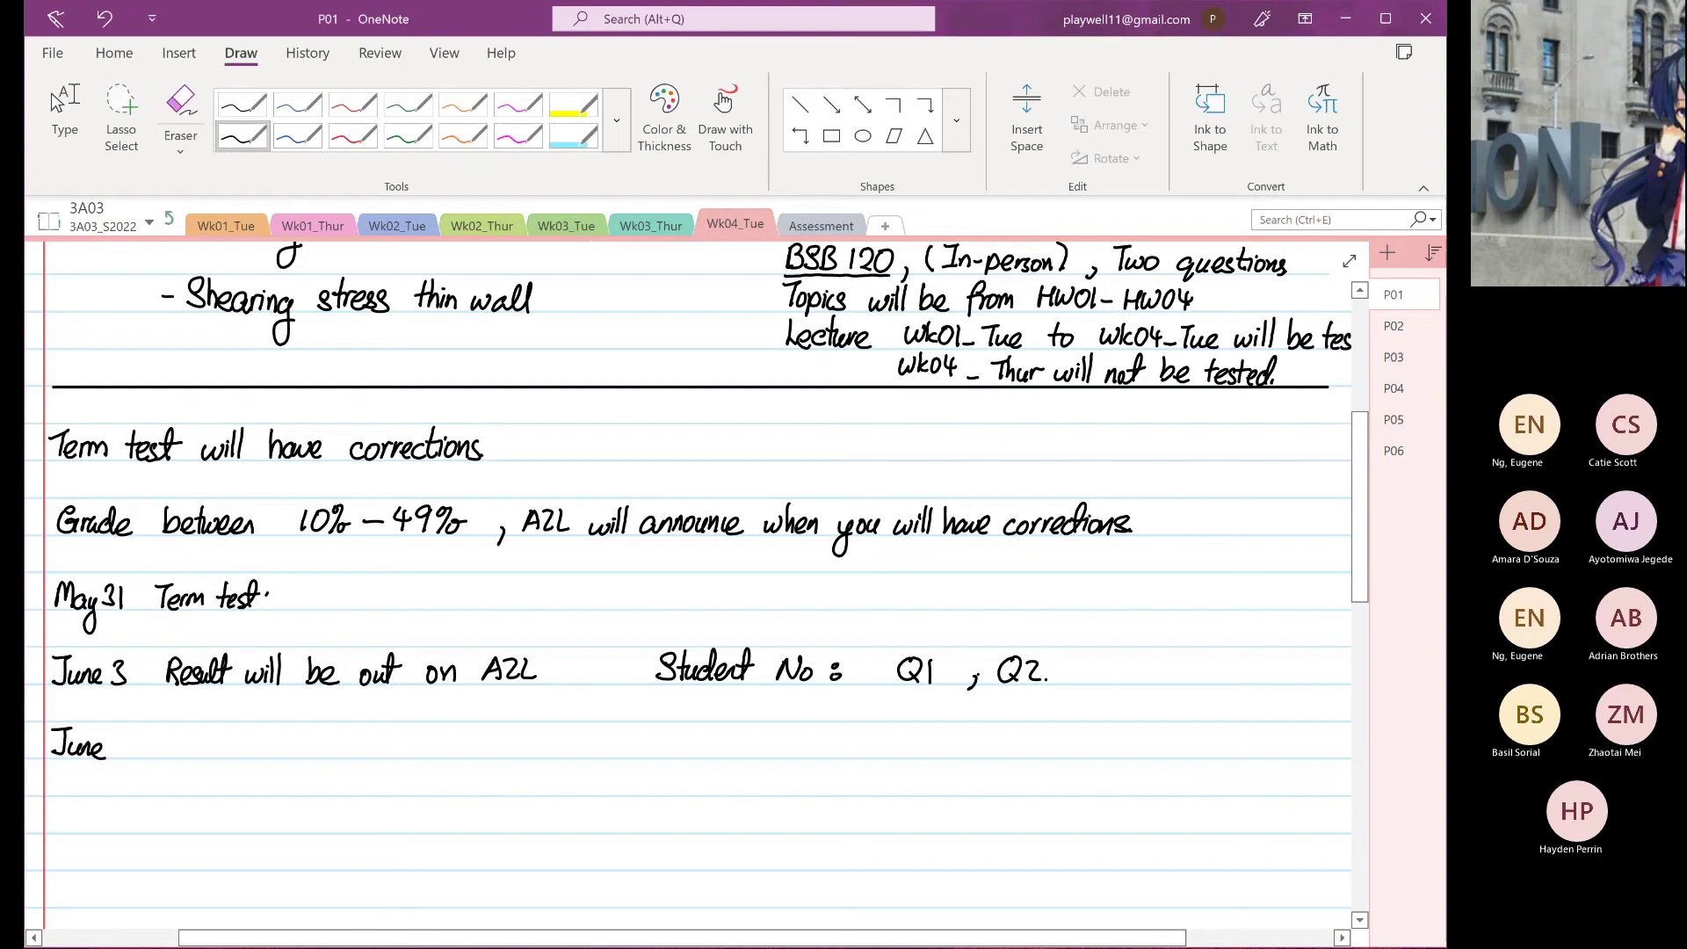
drag(115, 731, 122, 758)
drag(111, 748, 167, 756)
mouse_move(163, 736)
mouse_down()
mouse_move(207, 740)
mouse_move(176, 750)
mouse_up()
mouse_move(169, 731)
mouse_down()
mouse_move(184, 729)
mouse_move(181, 751)
mouse_move(258, 743)
mouse_up()
mouse_move(266, 743)
mouse_down()
mouse_move(258, 755)
mouse_move(318, 761)
mouse_move(340, 743)
mouse_move(471, 766)
mouse_move(492, 747)
mouse_move(534, 755)
mouse_up()
mouse_move(526, 743)
mouse_down()
mouse_move(615, 754)
mouse_move(631, 736)
mouse_up()
click(603, 741)
click(605, 749)
mouse_move(644, 747)
mouse_down()
mouse_move(641, 765)
mouse_move(669, 758)
mouse_up()
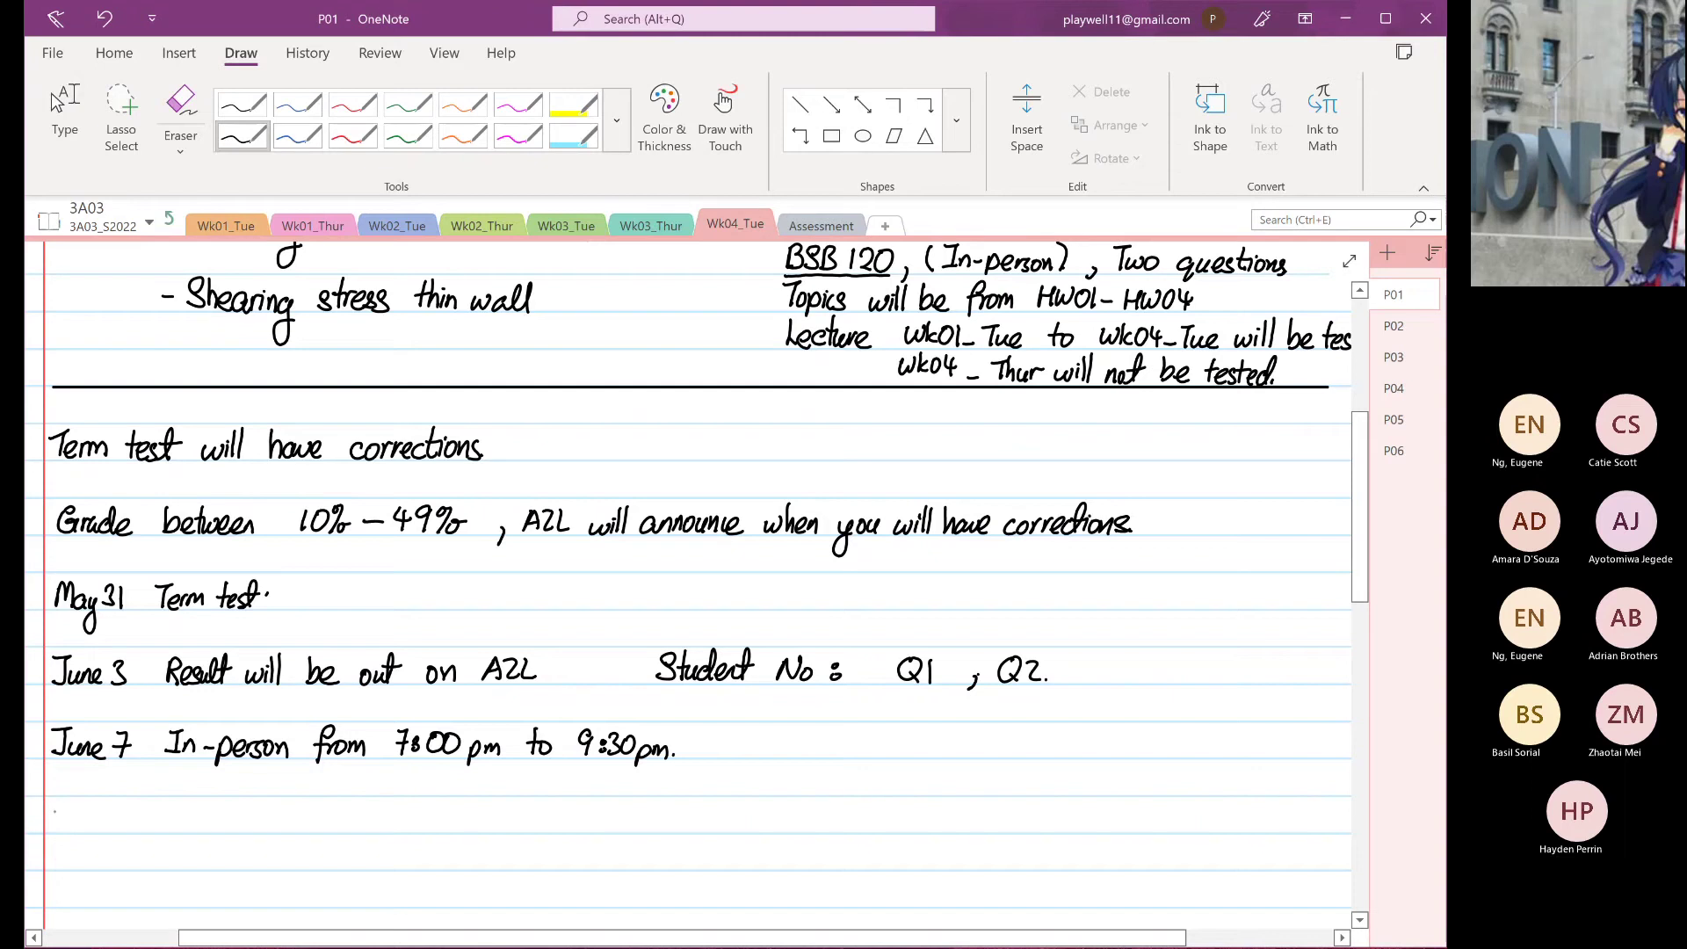
Start the next line with 'Best grade obtainable from'
mouse_move(55, 801)
mouse_down()
mouse_move(56, 826)
mouse_move(88, 830)
mouse_up()
mouse_move(103, 803)
mouse_down()
mouse_move(100, 829)
mouse_move(106, 810)
mouse_move(125, 850)
mouse_up()
mouse_move(144, 826)
mouse_down()
mouse_move(178, 805)
mouse_move(180, 829)
mouse_move(254, 831)
mouse_up()
drag(249, 816, 297, 831)
drag(308, 818, 323, 832)
mouse_move(327, 824)
mouse_down()
mouse_move(362, 839)
mouse_move(377, 816)
mouse_up()
drag(371, 817, 386, 818)
drag(395, 818, 454, 818)
Complete it with 'correction is 50%', underline 50%, and switch to typed text
drag(461, 832, 503, 832)
drag(514, 802, 528, 832)
drag(534, 820, 619, 831)
mouse_move(622, 809)
mouse_down()
mouse_move(668, 814)
mouse_move(657, 834)
mouse_up()
drag(676, 825, 670, 840)
drag(622, 845, 659, 843)
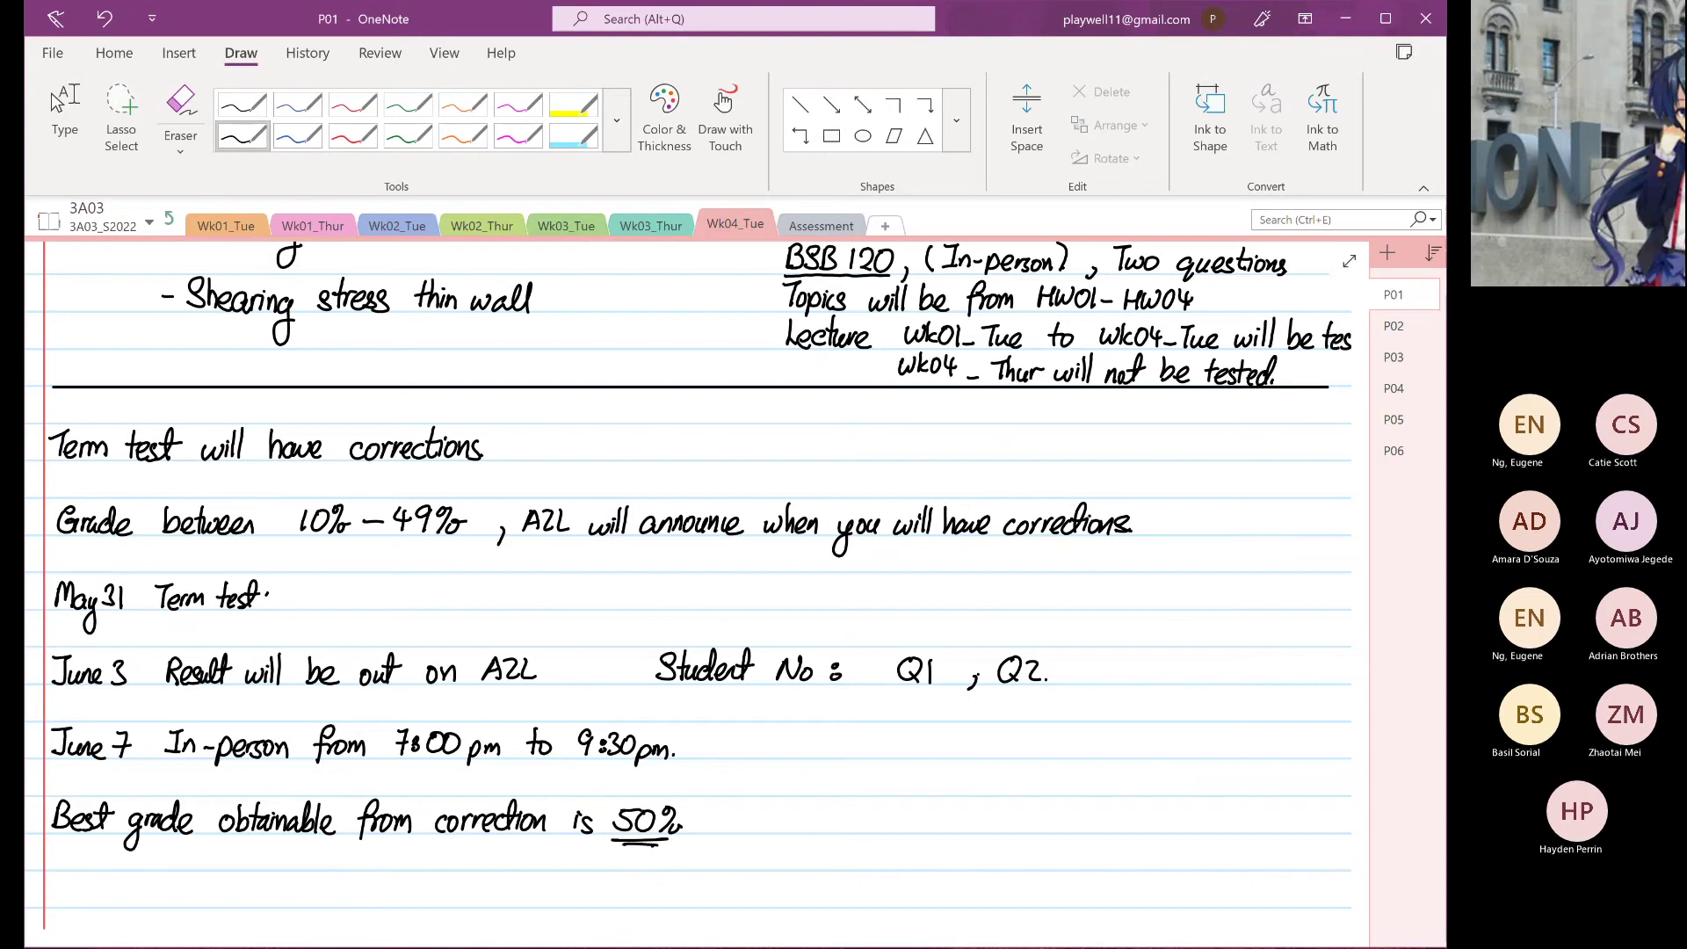
click(65, 114)
scroll(1065, 708, down, 2)
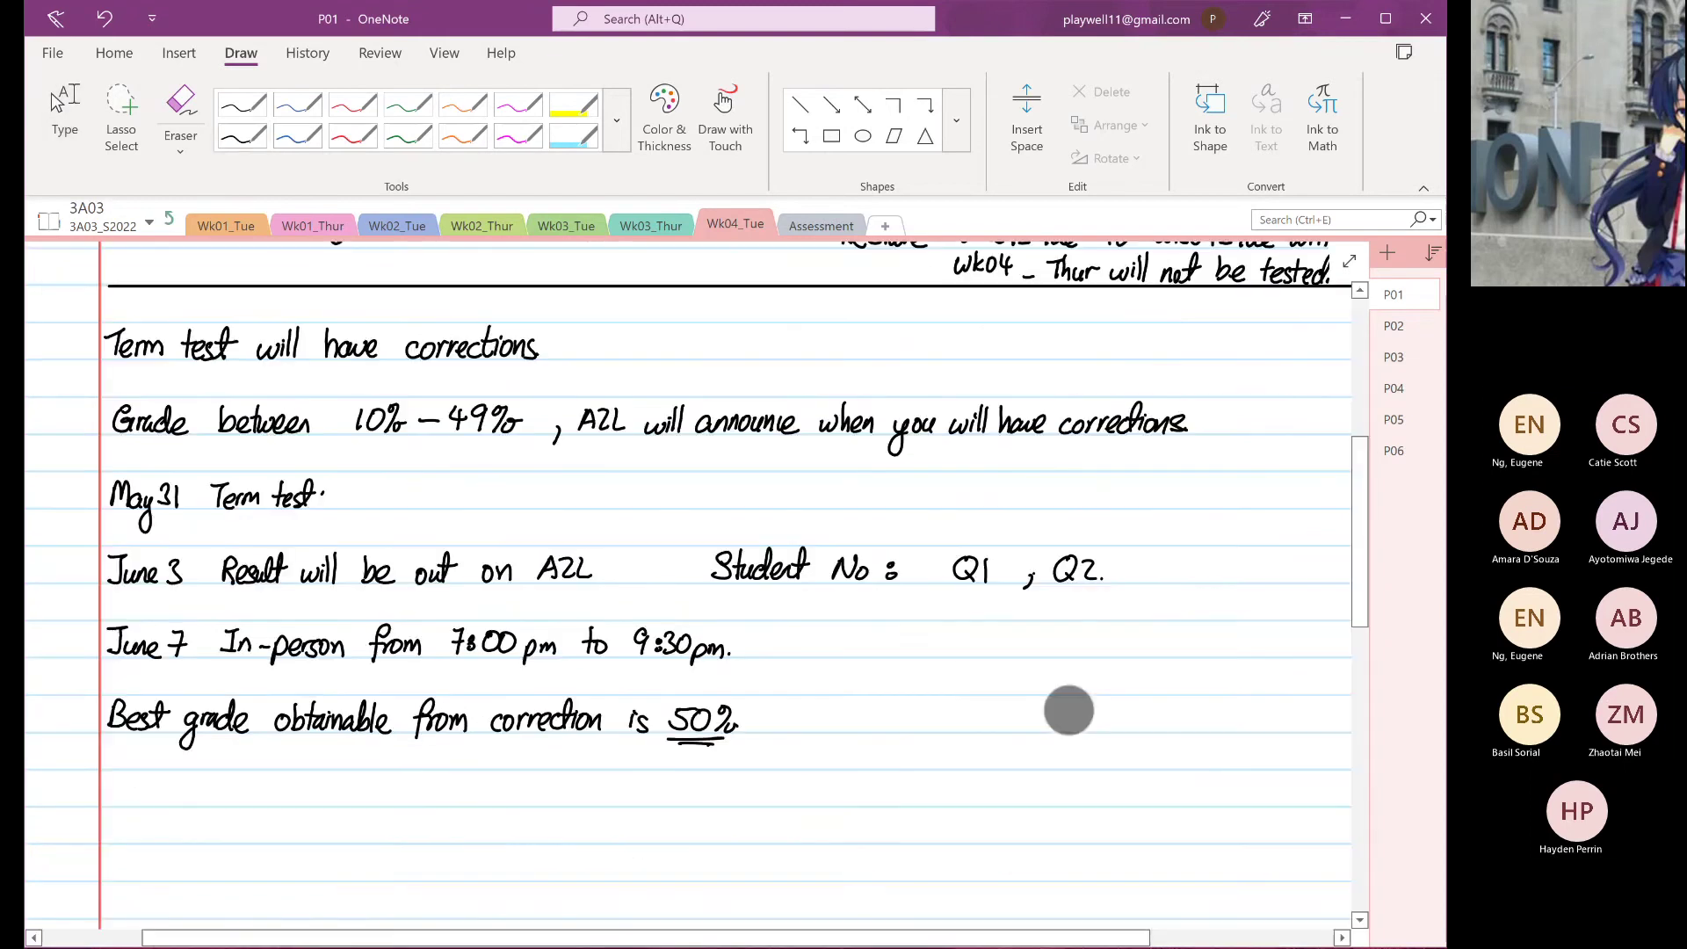
Highlight the '10% – 49%' range in yellow, then pick the thin black pen
click(55, 100)
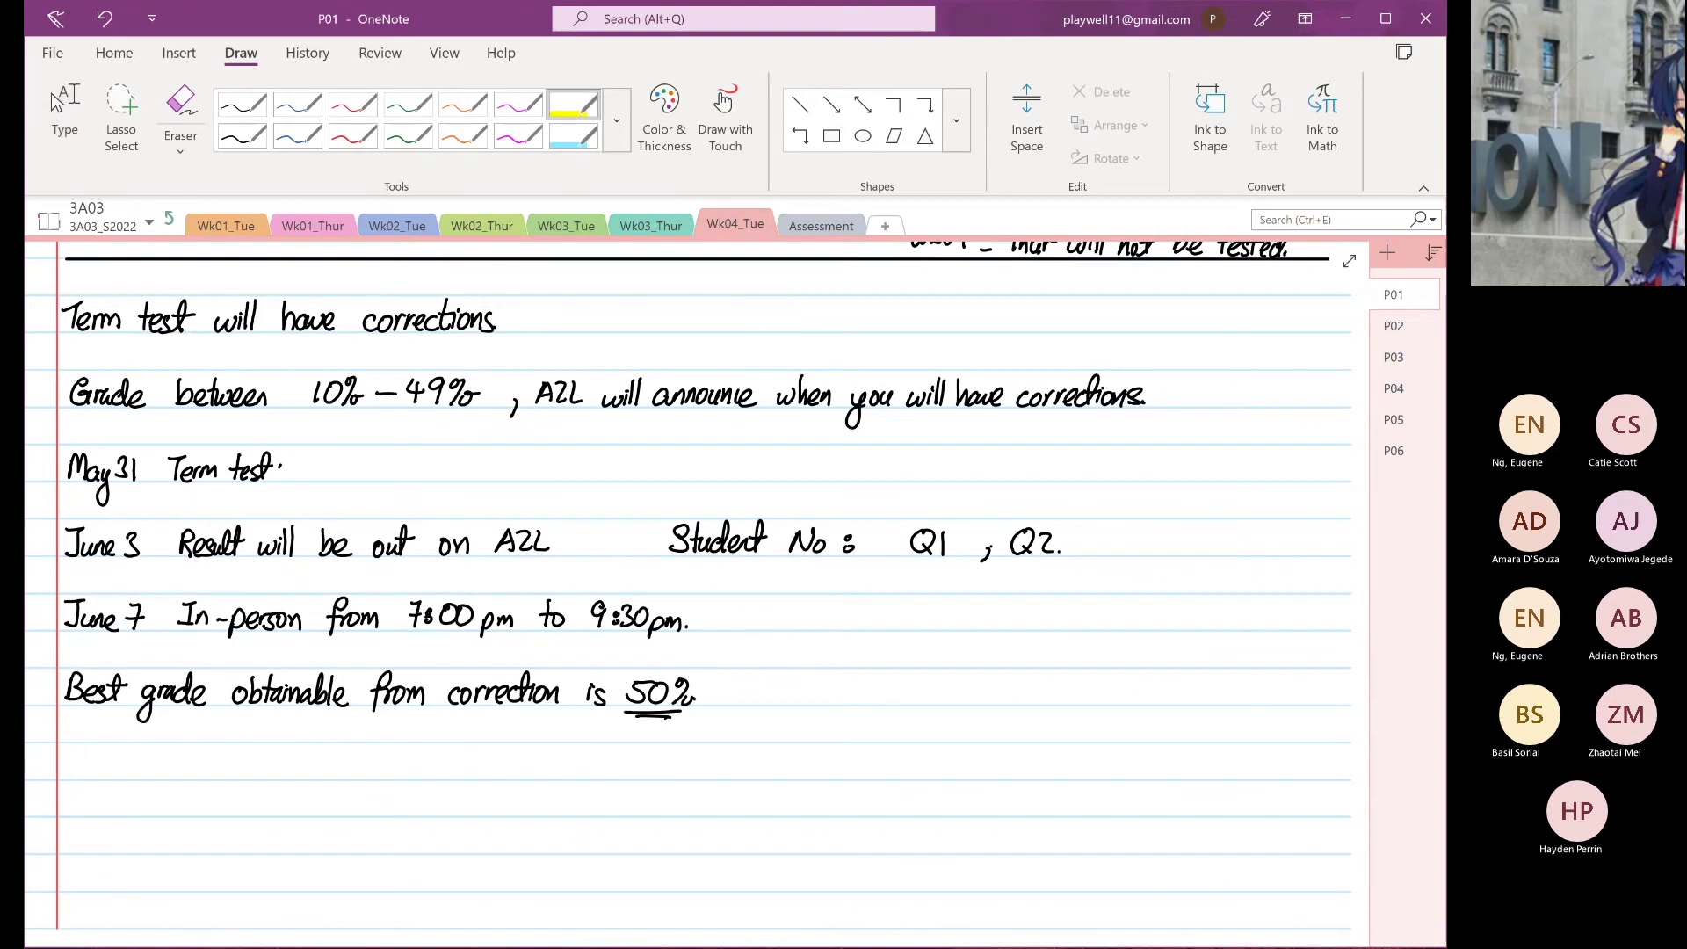
mouse_move(308, 388)
mouse_down()
mouse_move(476, 392)
mouse_move(288, 392)
mouse_up()
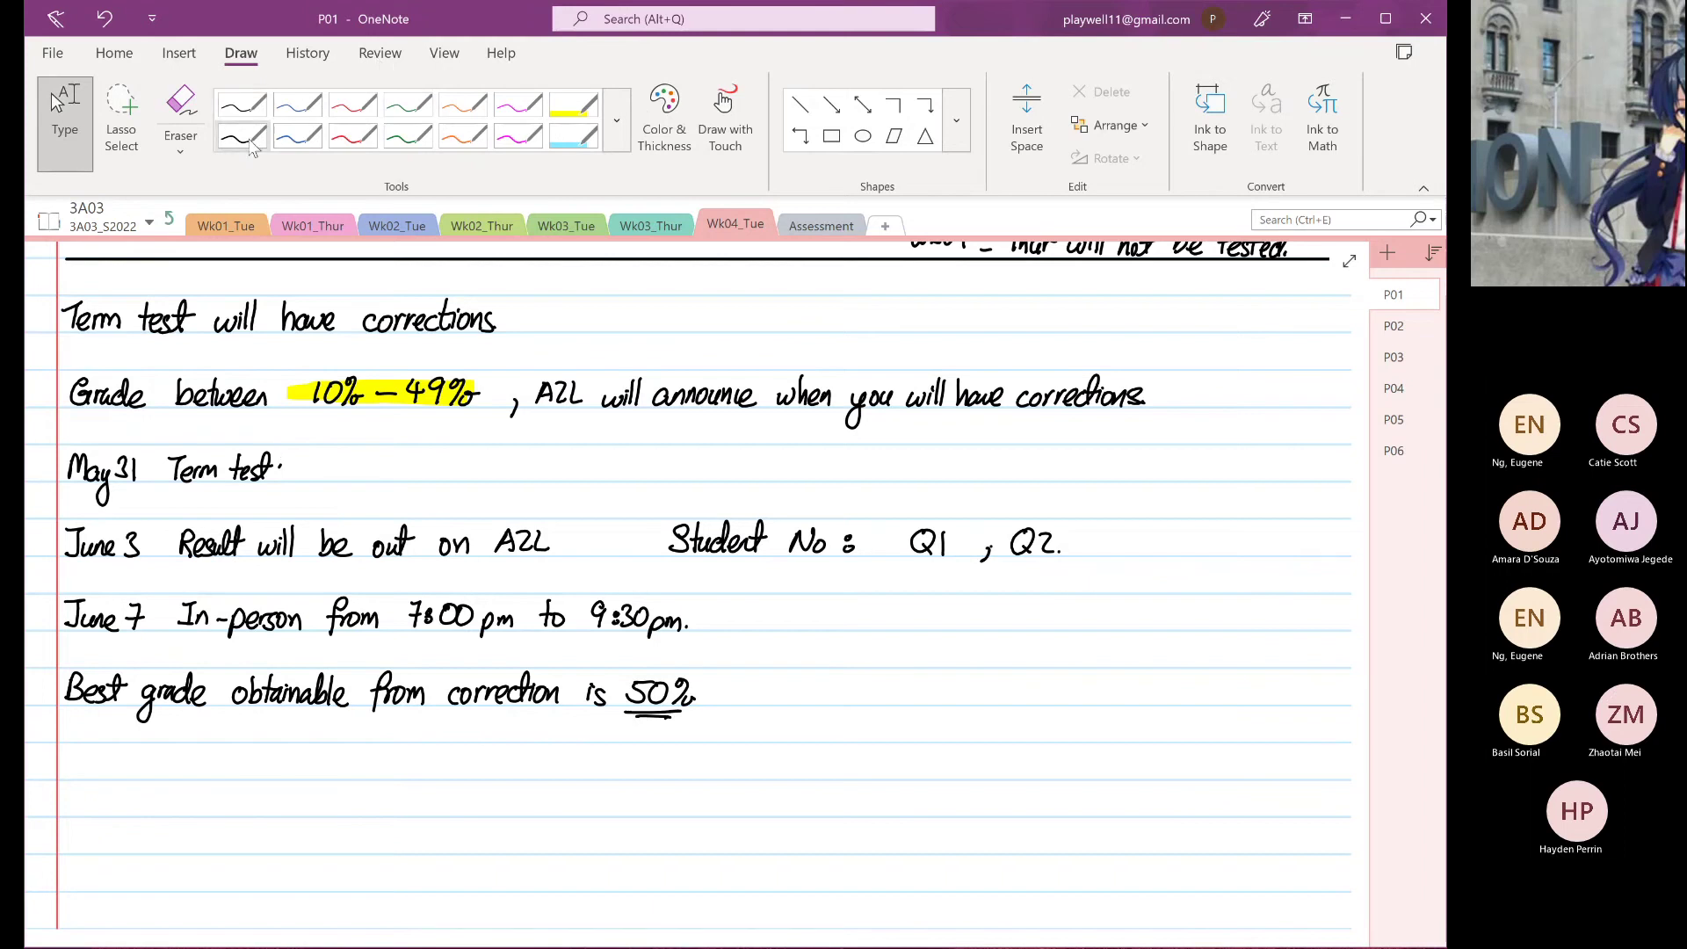
click(239, 141)
Draw a straight horizontal divider across the page below the 50% note
click(799, 105)
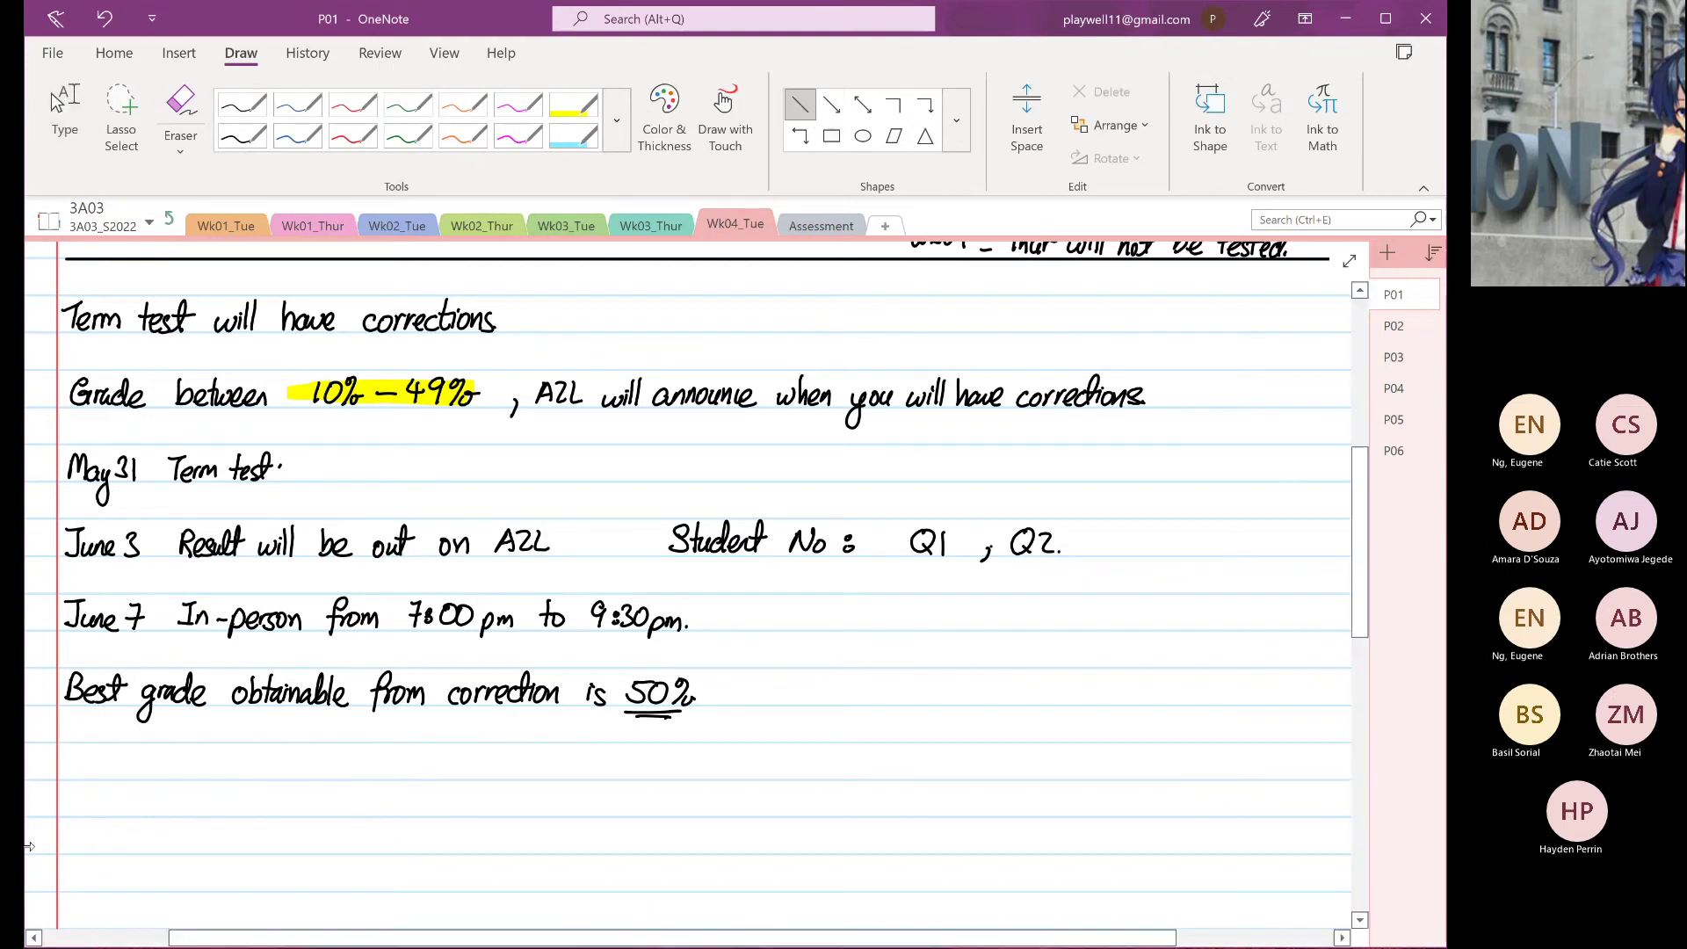
mouse_move(59, 743)
mouse_down()
mouse_move(818, 735)
mouse_move(1296, 699)
mouse_up()
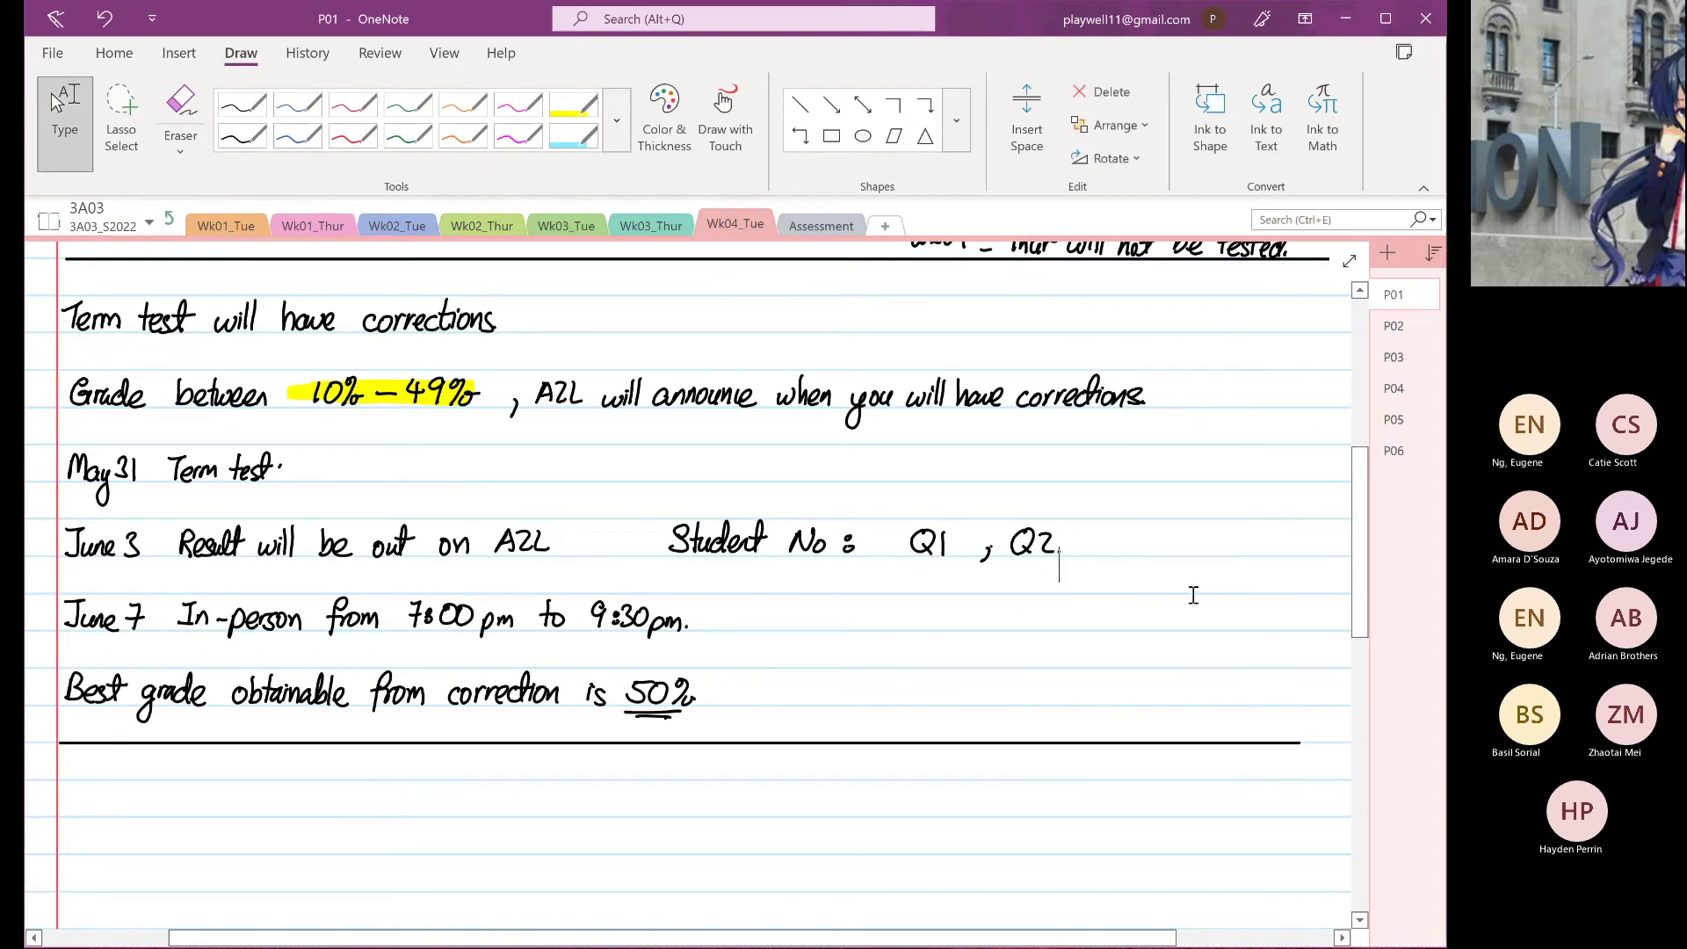
scroll(764, 715, down, 3)
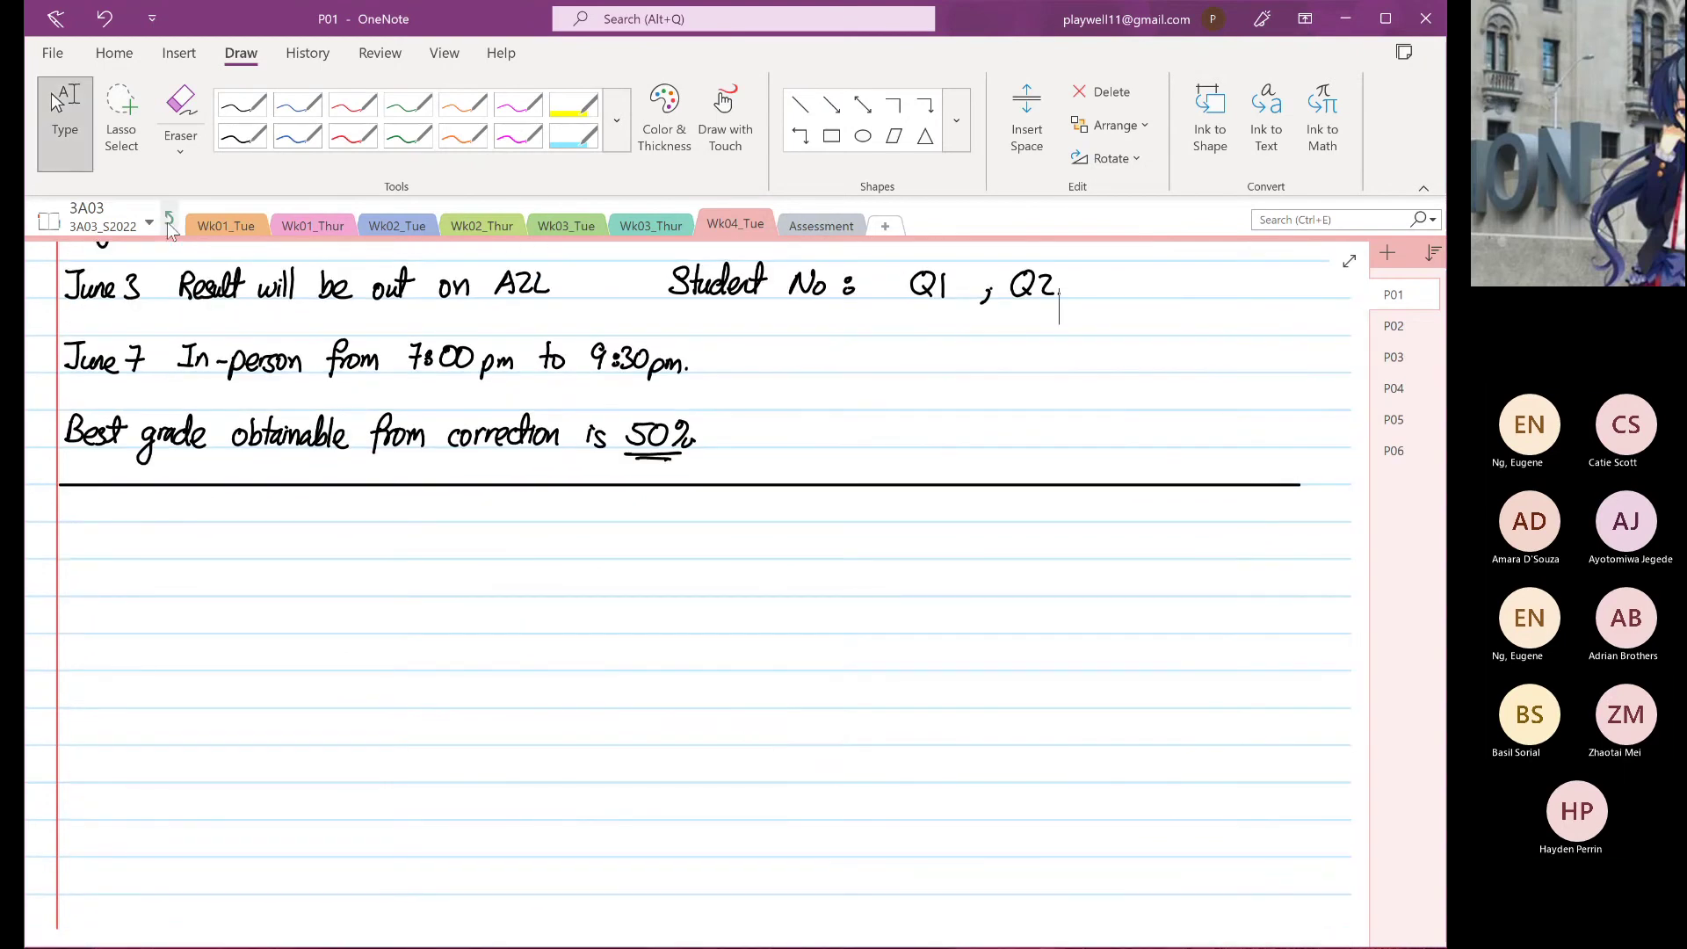
Open page P06 in Wk03_Thur and bring the T-beam shear stress working into view
click(657, 226)
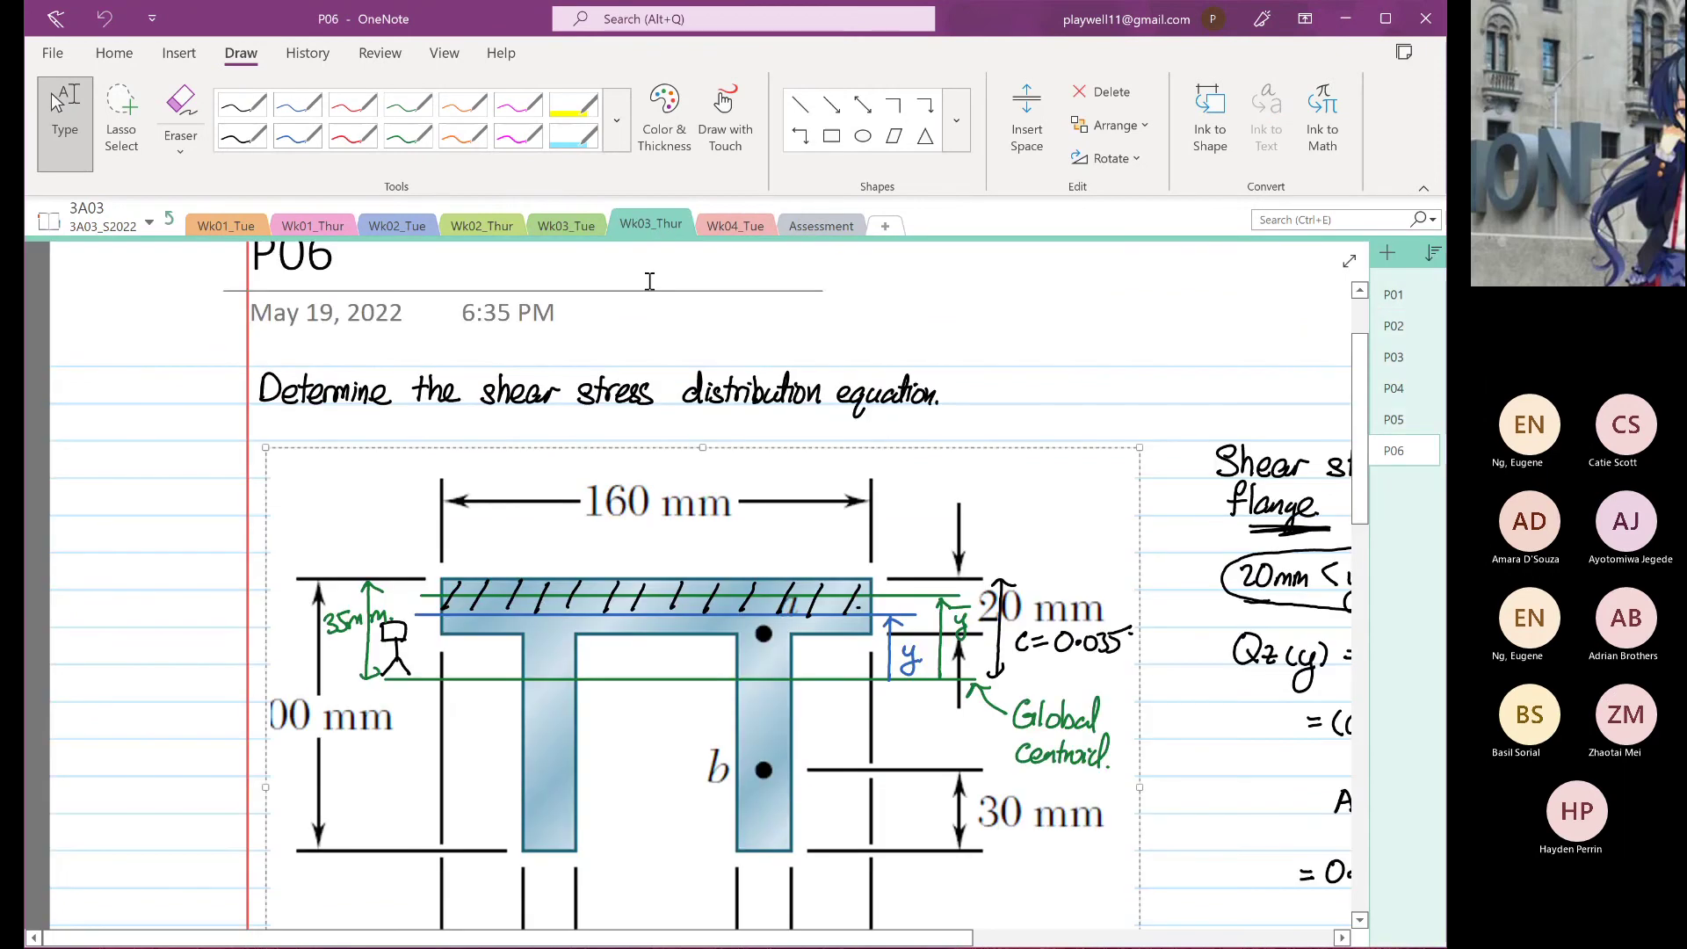
scroll(952, 561, down, 5)
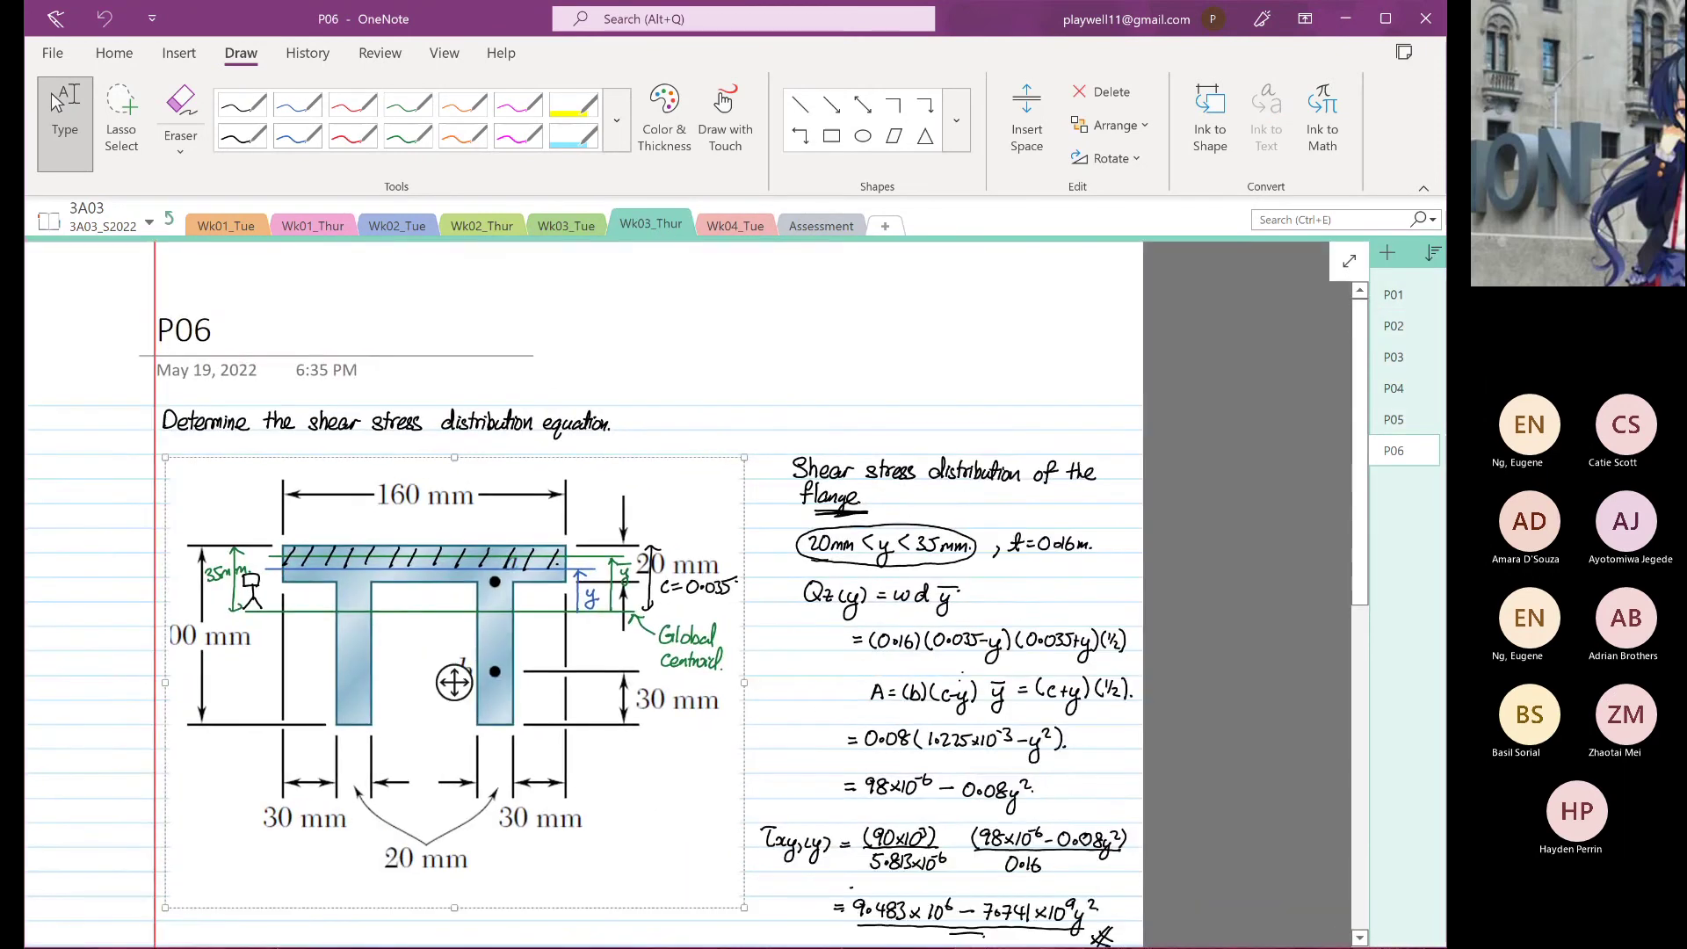
drag(410, 629, 402, 627)
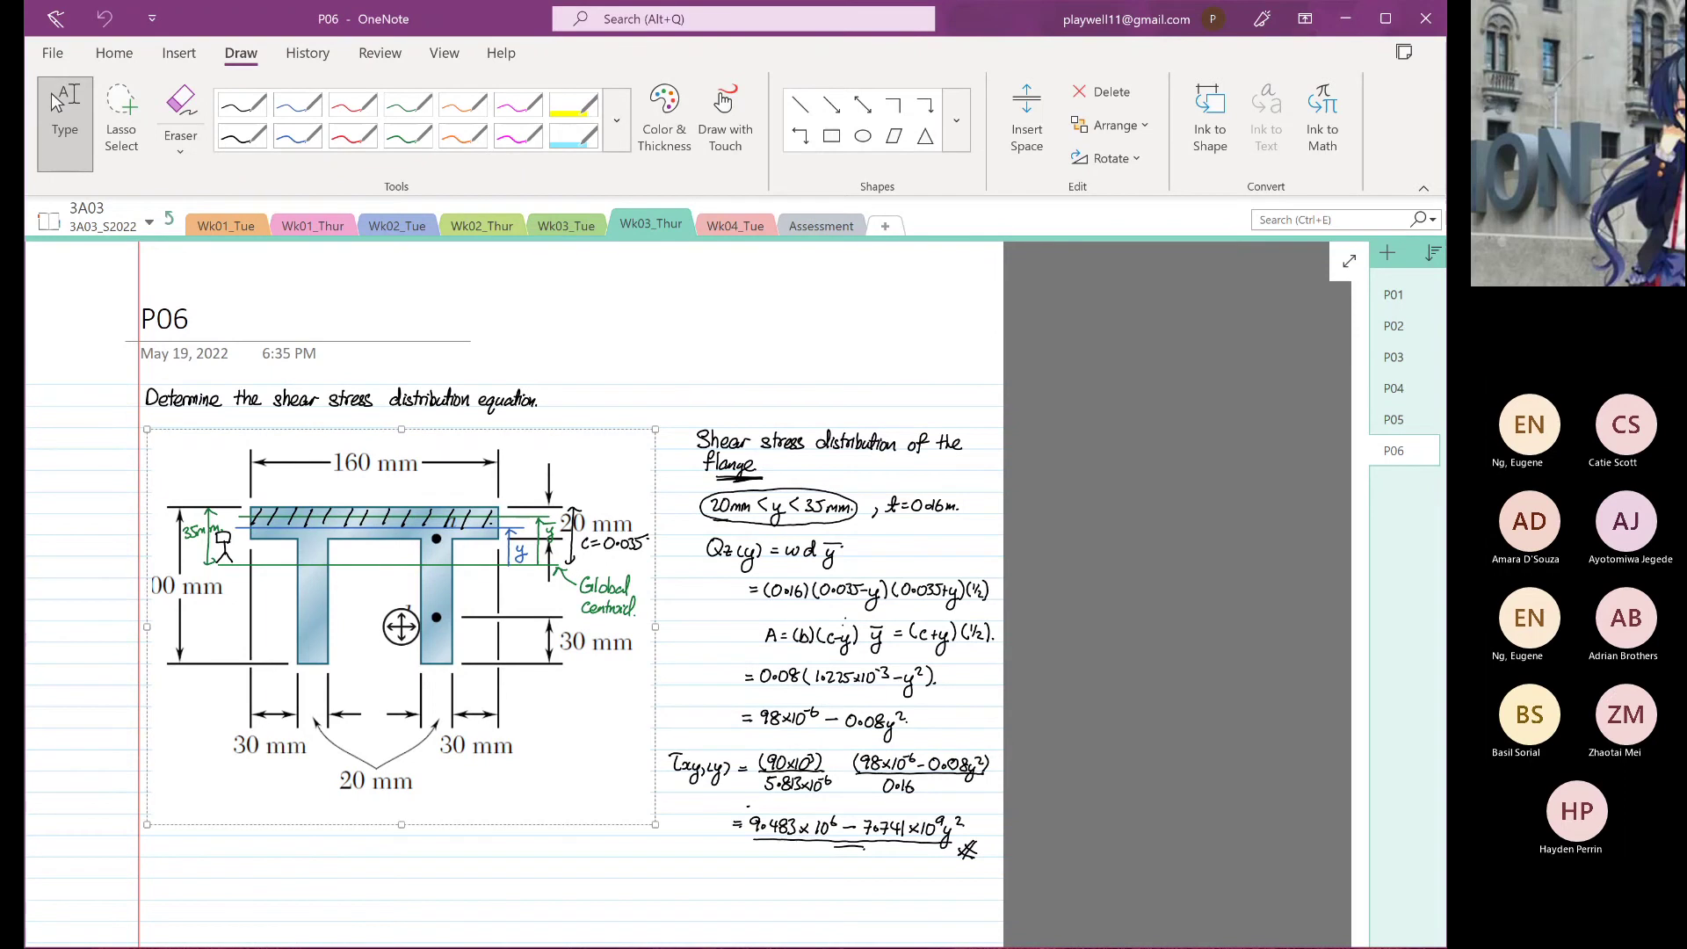
drag(615, 837, 606, 762)
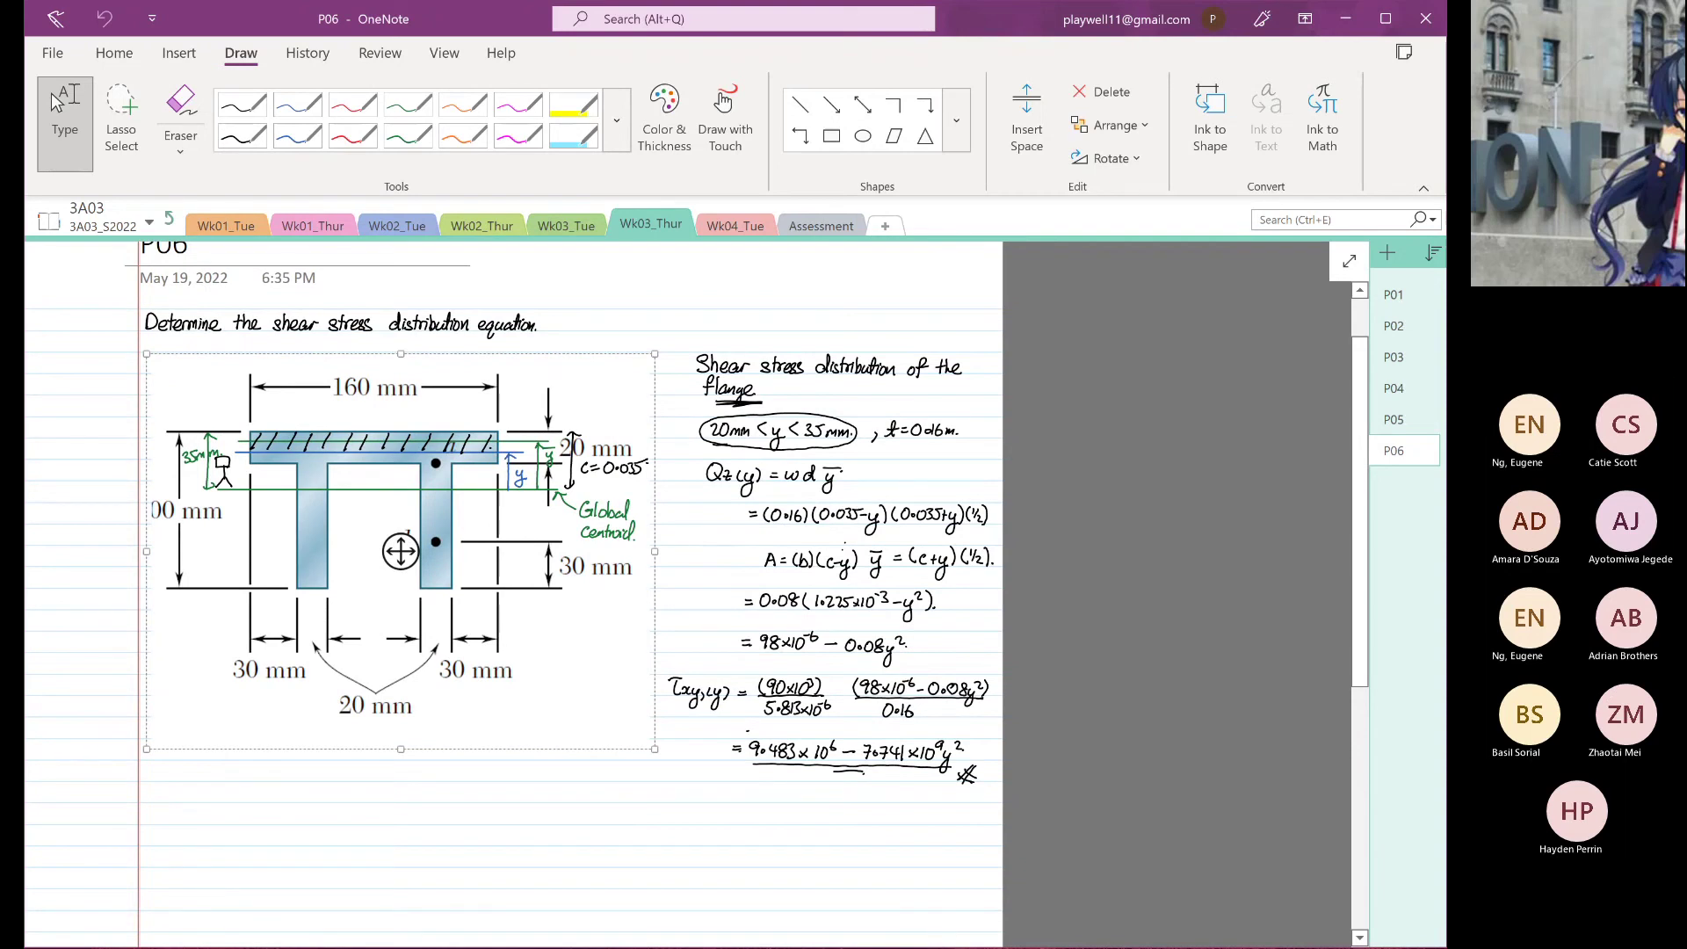
click(242, 136)
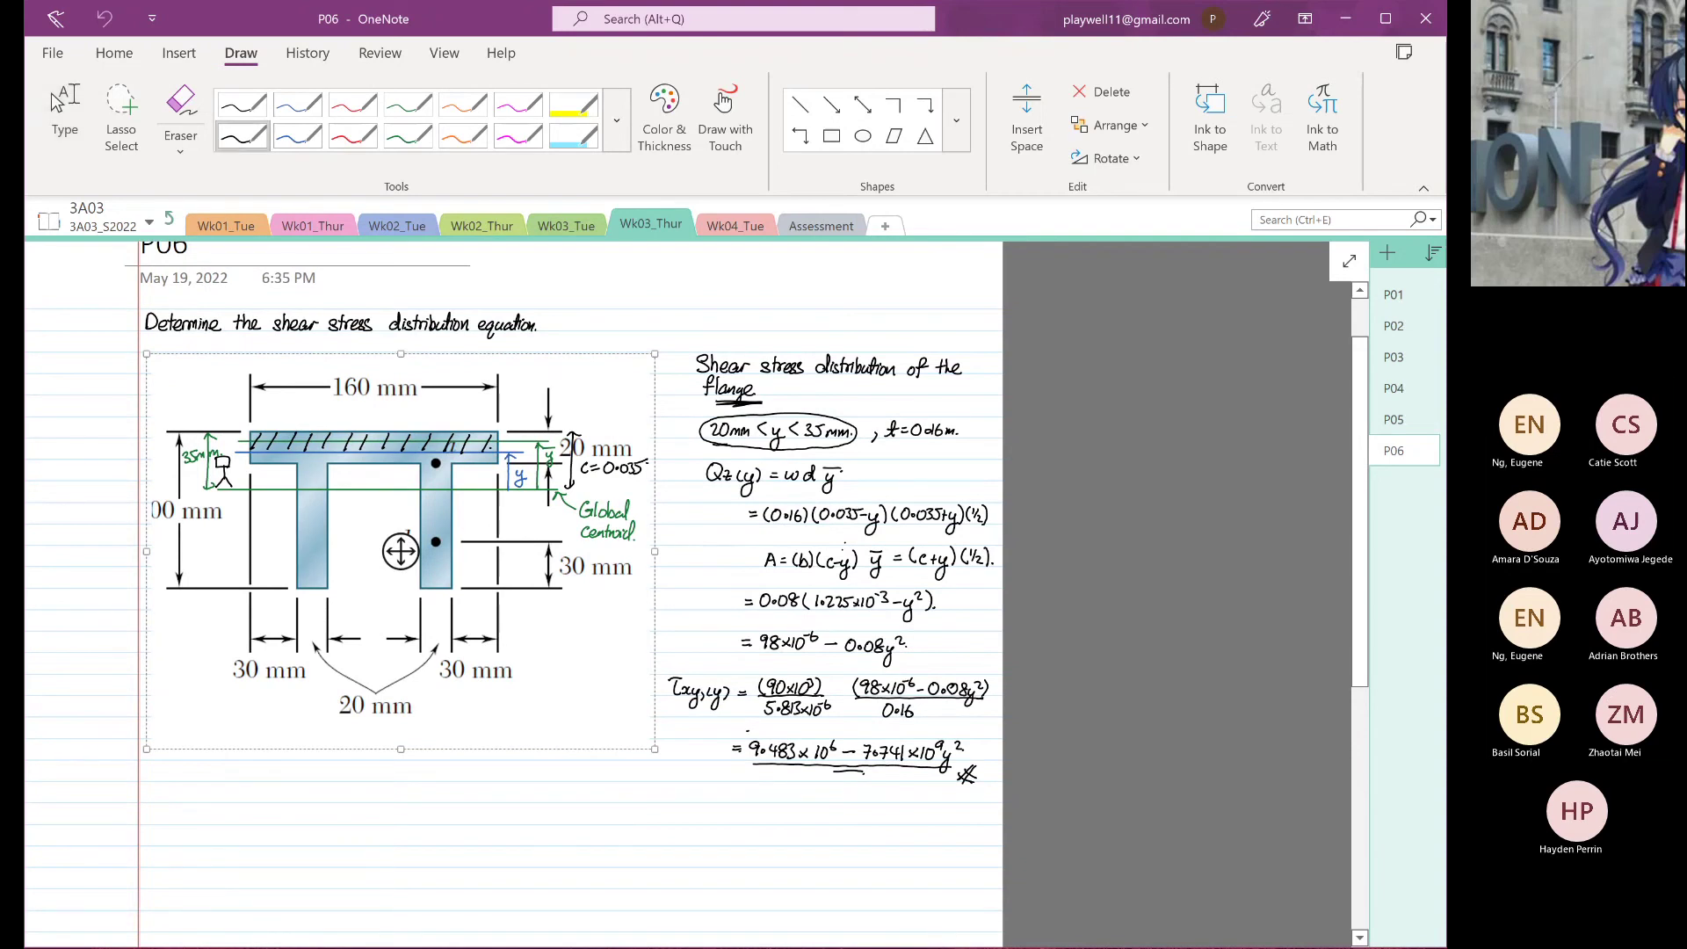
scroll(400, 551, up, 3)
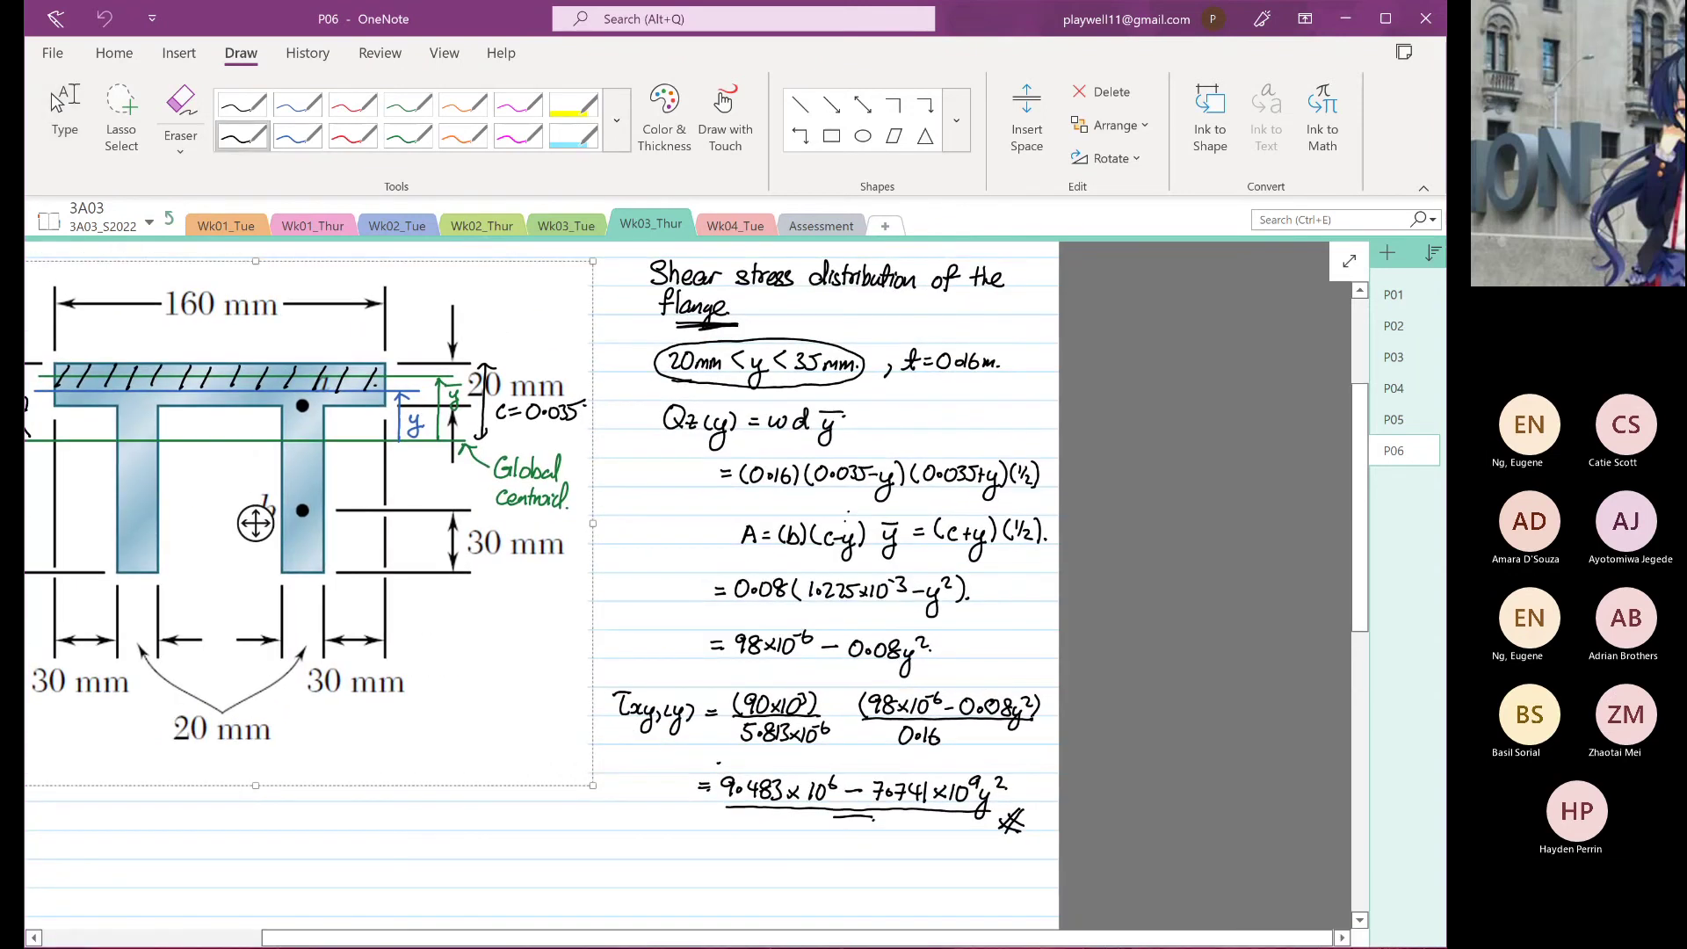
click(55, 101)
drag(539, 845, 689, 858)
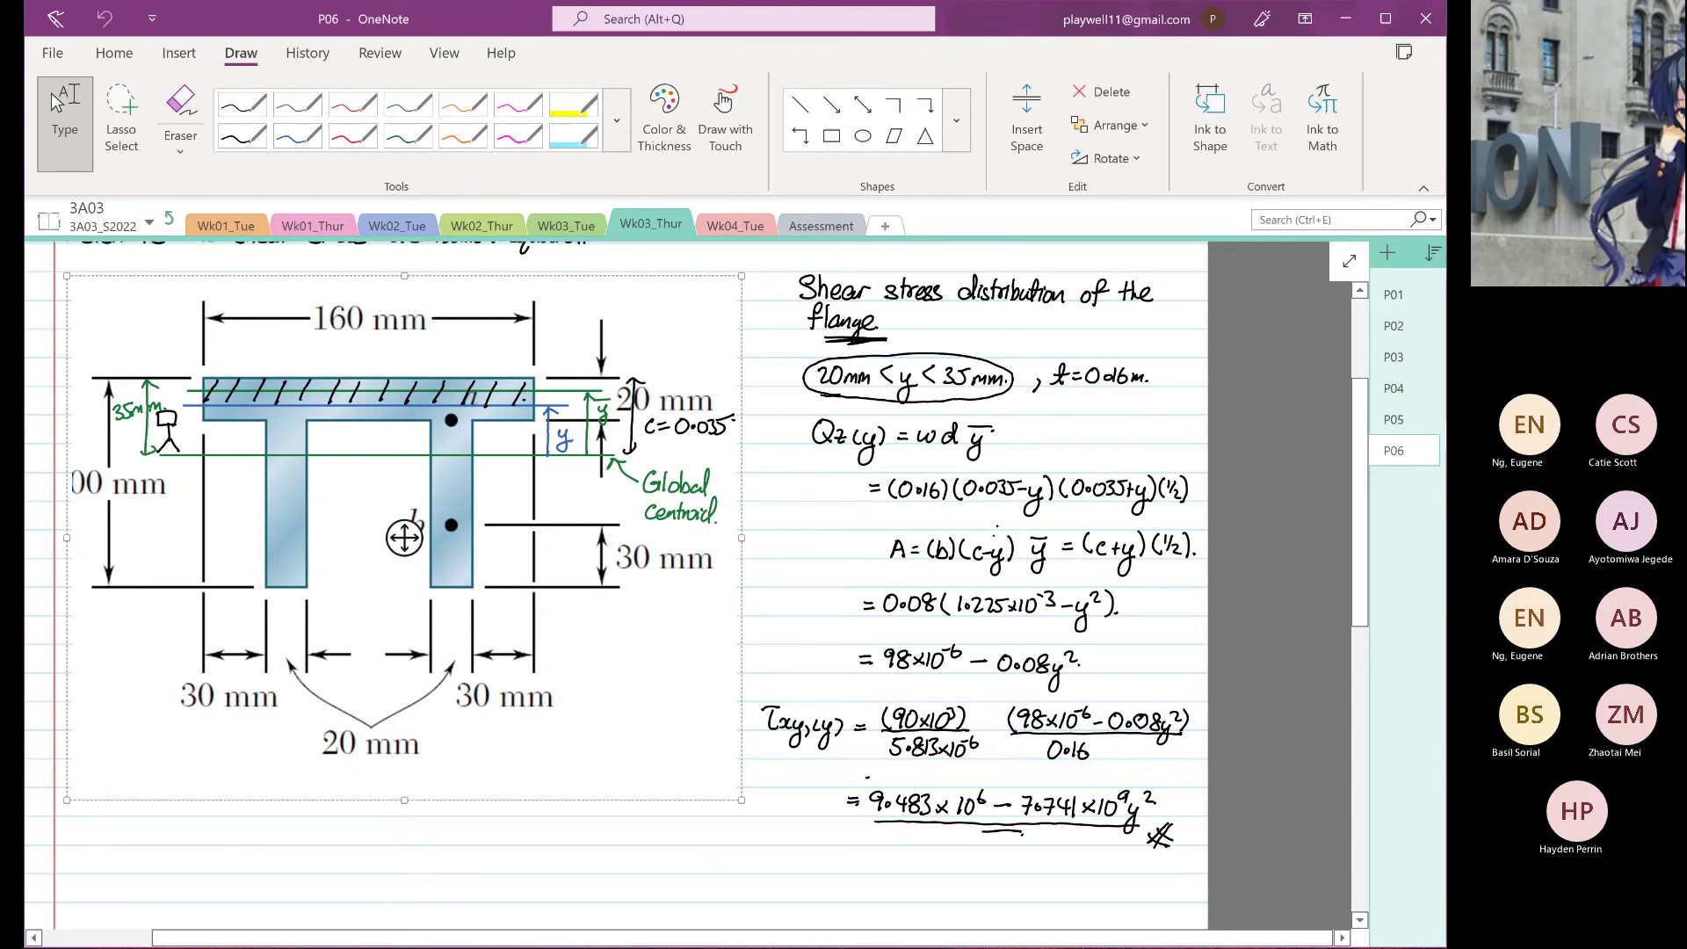
Return to the Wk04_Tue page and handwrite 'Shear stress distribution' below the divider
key(ctrl+Tab)
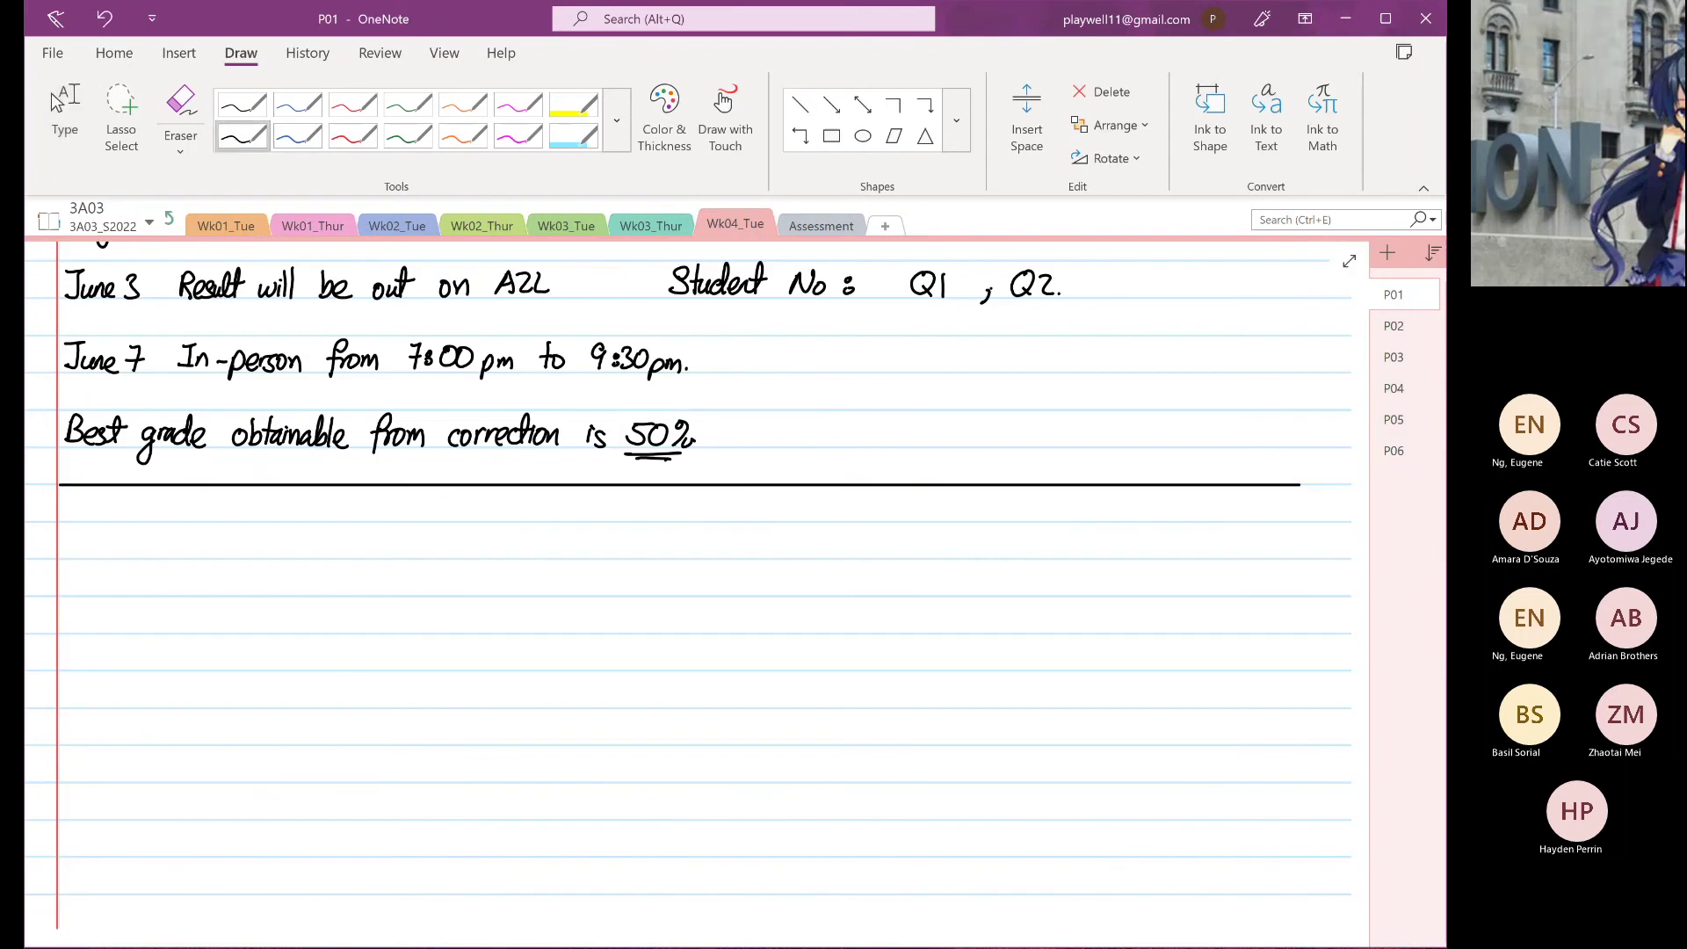
drag(545, 816, 622, 735)
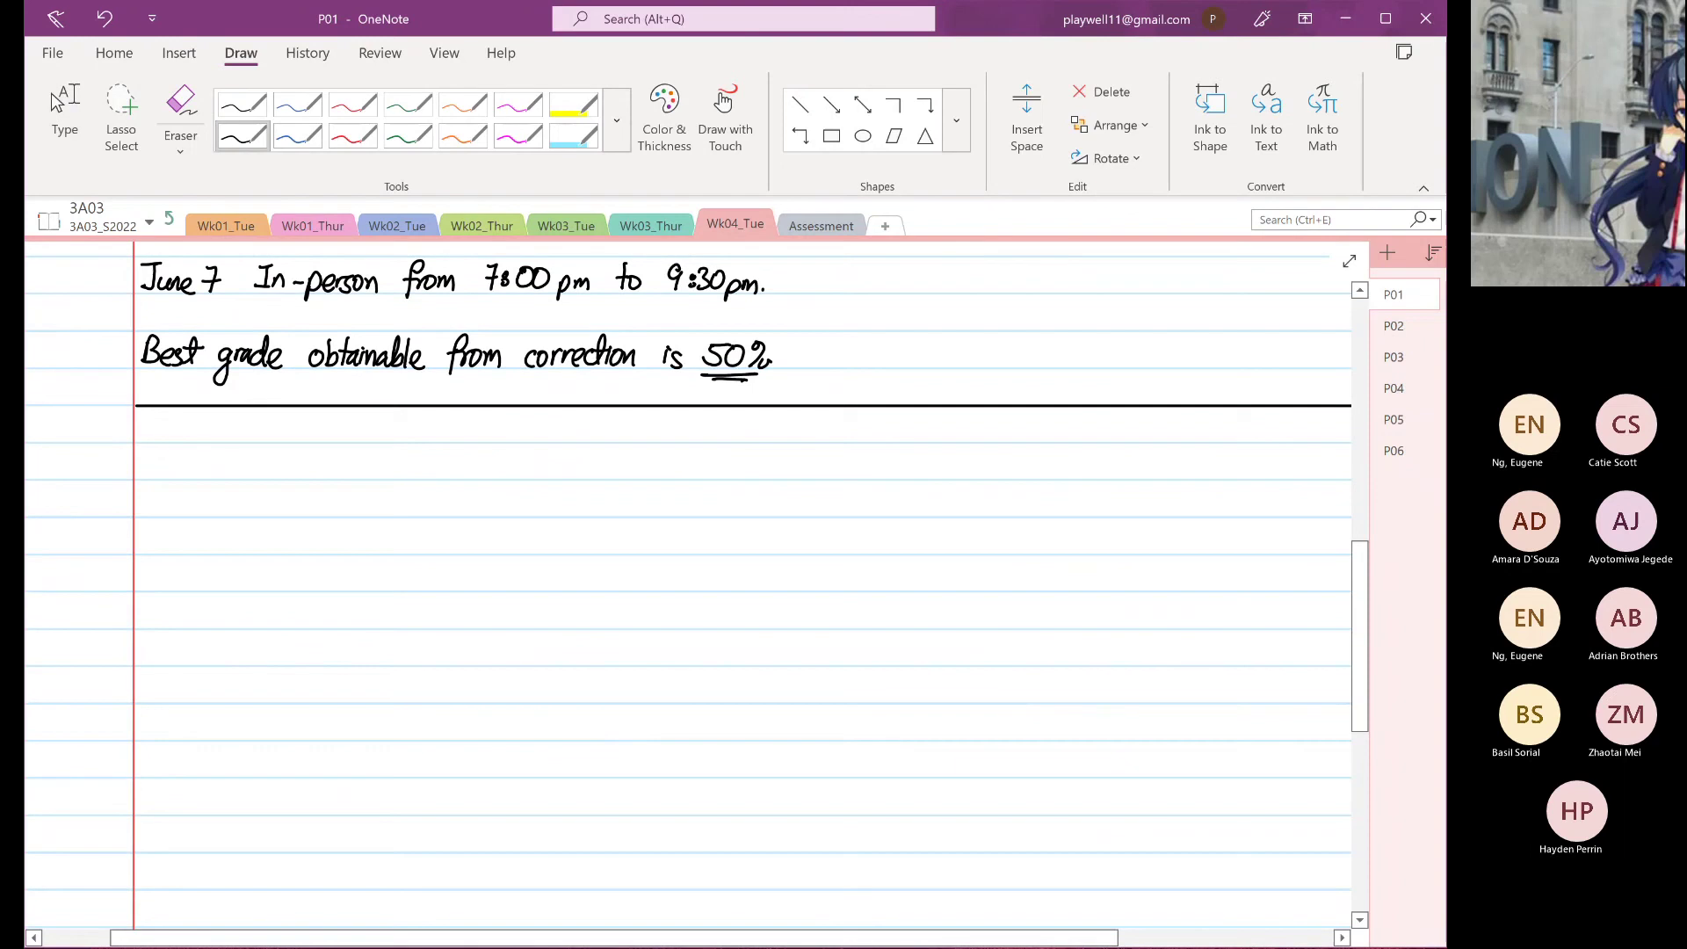
mouse_move(157, 449)
mouse_down()
mouse_move(141, 479)
mouse_move(210, 481)
mouse_move(224, 462)
mouse_move(271, 477)
mouse_move(297, 459)
mouse_move(359, 478)
mouse_up()
drag(378, 442, 383, 479)
mouse_move(405, 444)
mouse_down()
mouse_move(405, 474)
mouse_move(409, 459)
mouse_up()
mouse_move(406, 474)
mouse_down()
mouse_move(421, 457)
mouse_move(425, 477)
mouse_move(452, 475)
mouse_up()
mouse_move(459, 442)
mouse_down()
mouse_move(458, 476)
mouse_move(471, 457)
mouse_up()
mouse_move(471, 457)
mouse_down()
mouse_move(473, 476)
mouse_move(497, 460)
mouse_move(534, 474)
mouse_up()
Add 'equation' and underline the whole heading
mouse_move(553, 464)
mouse_down()
mouse_move(545, 499)
mouse_move(573, 478)
mouse_up()
drag(598, 450, 596, 478)
drag(585, 463, 609, 475)
drag(615, 463, 632, 476)
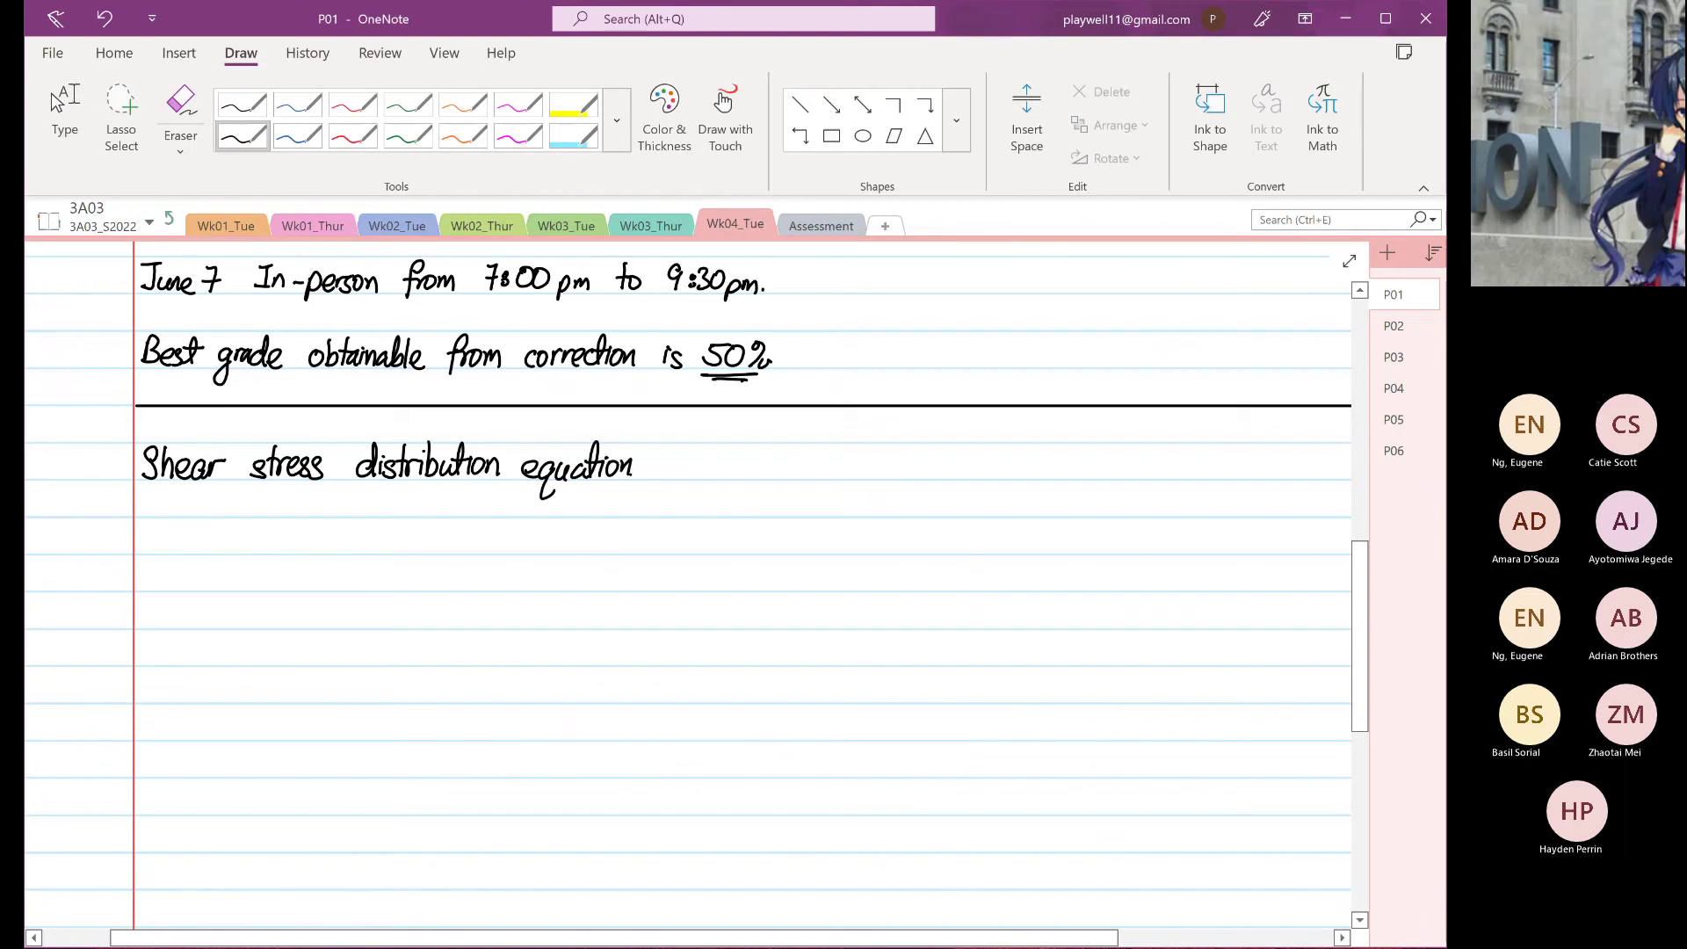
drag(139, 484, 649, 481)
key(Escape)
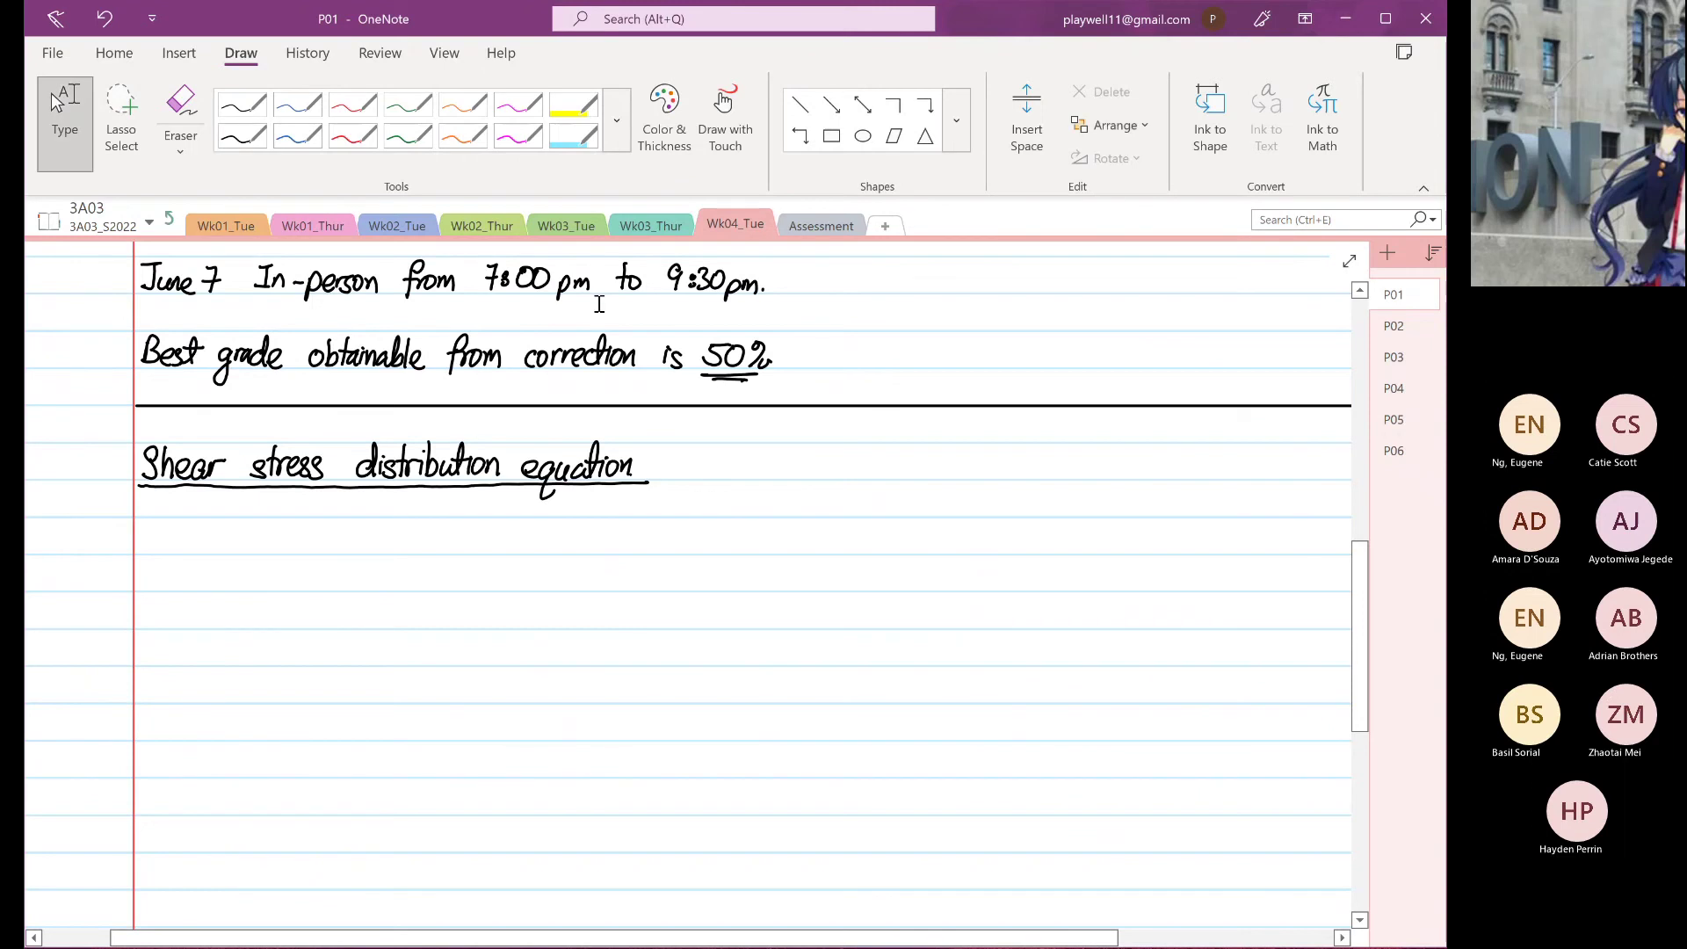
Copy the T-beam picture from Wk03_Thur and paste it onto the Wk04_Tue page
click(651, 225)
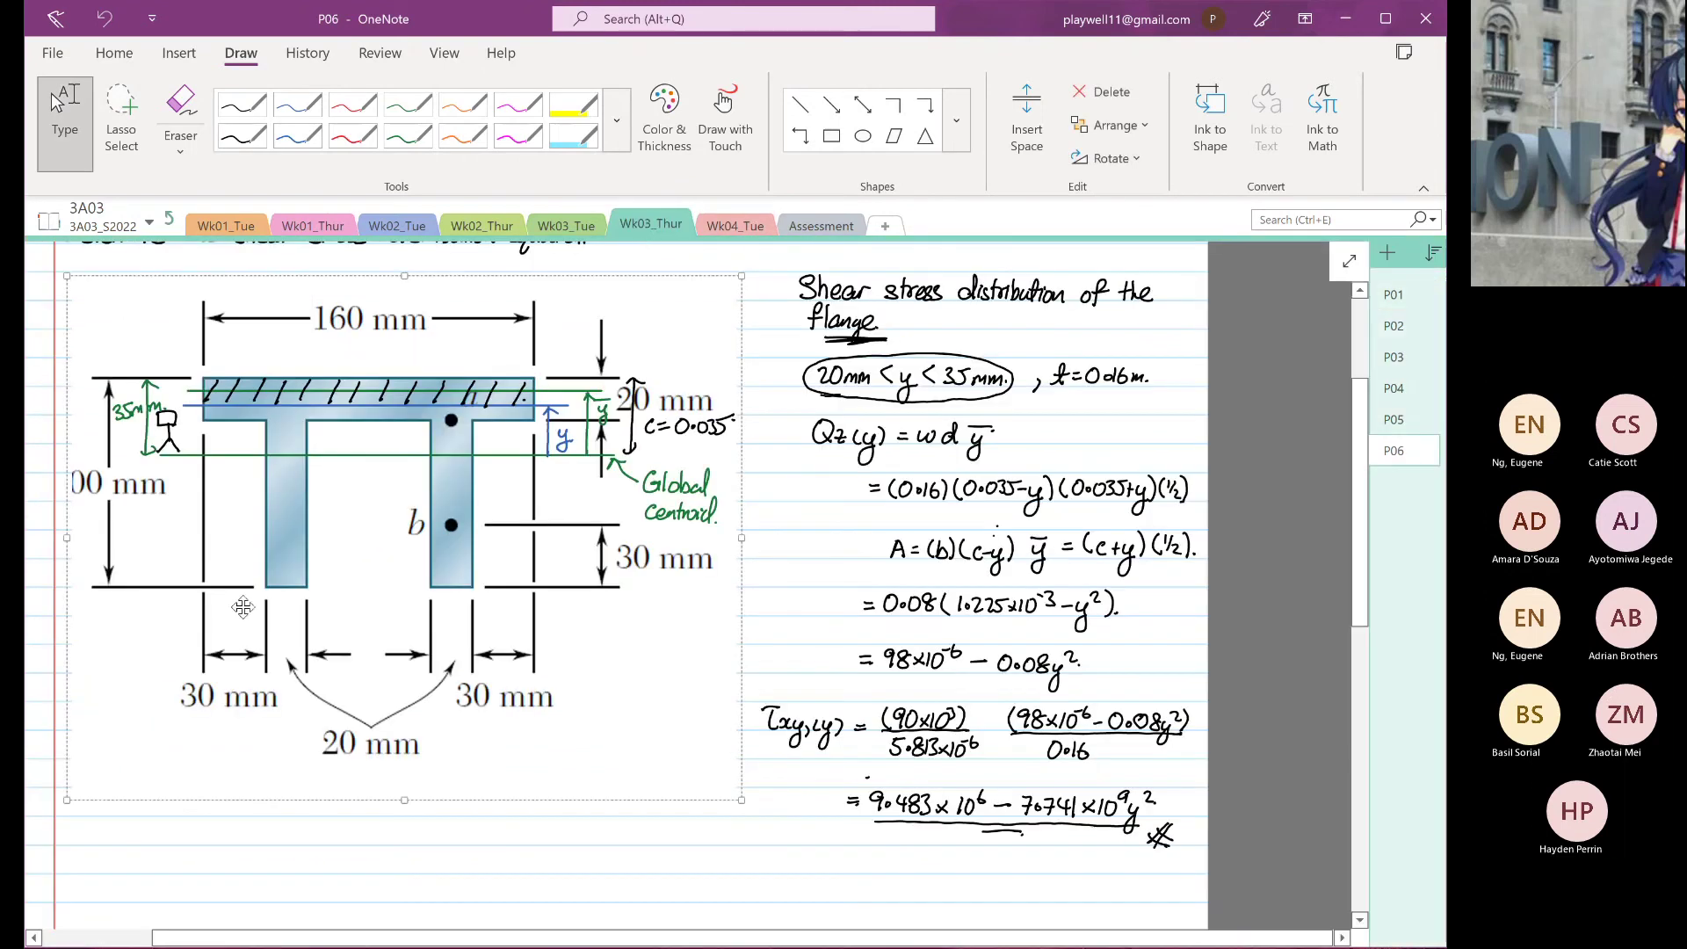
right_click(131, 688)
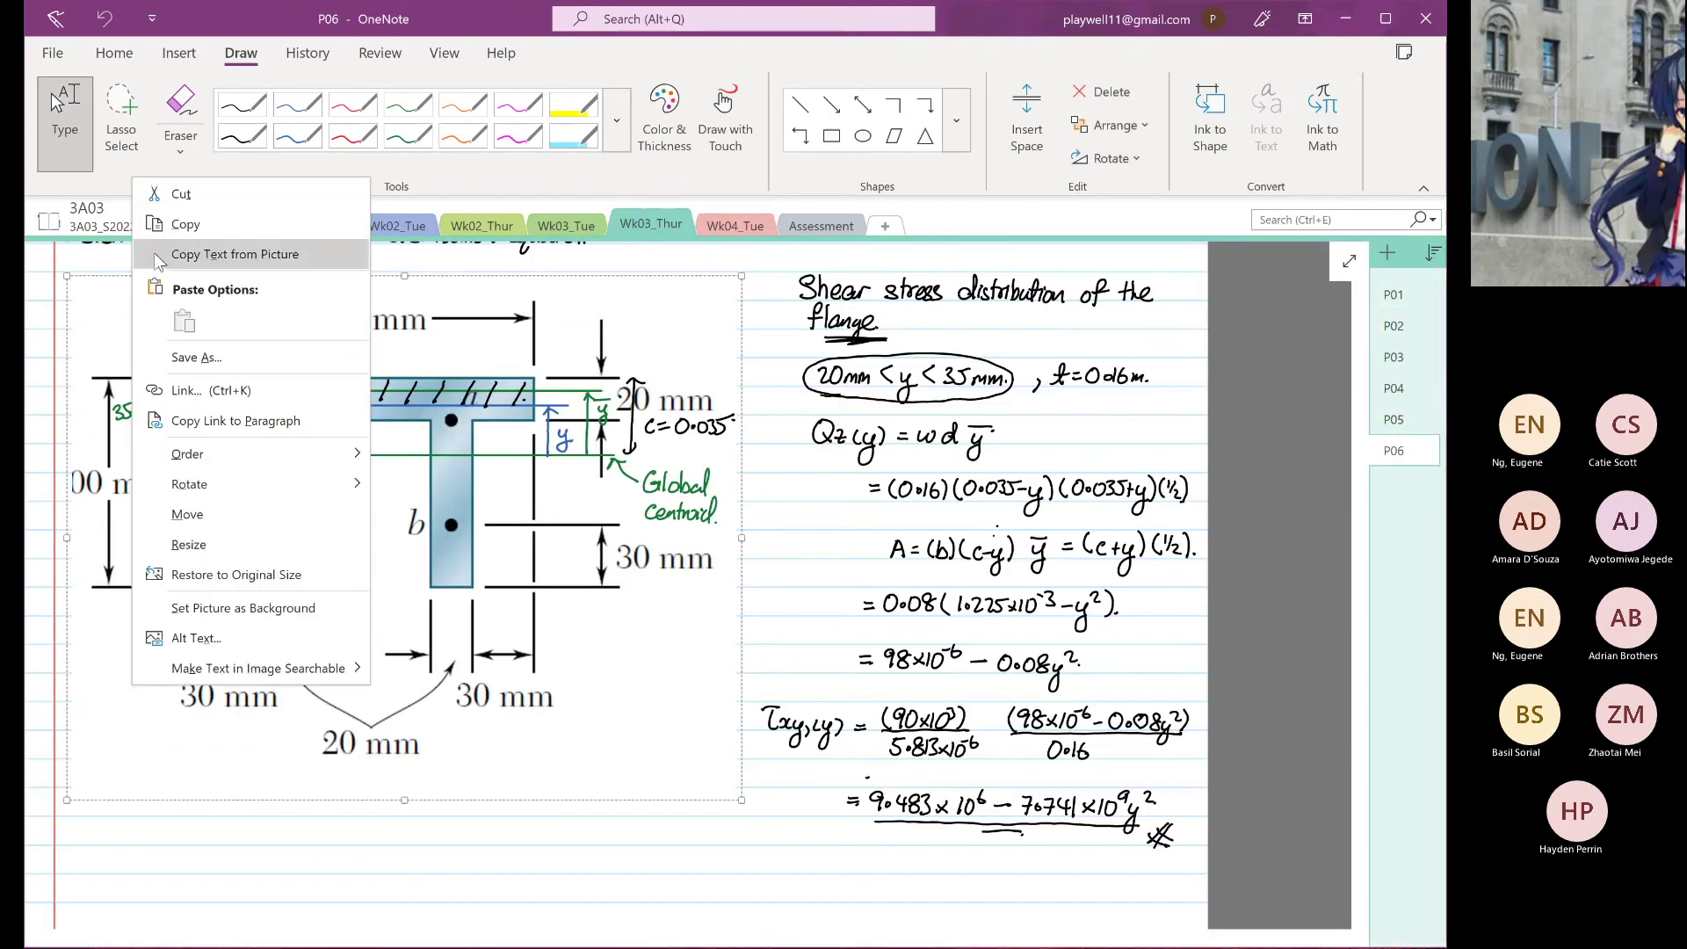
click(180, 224)
click(735, 226)
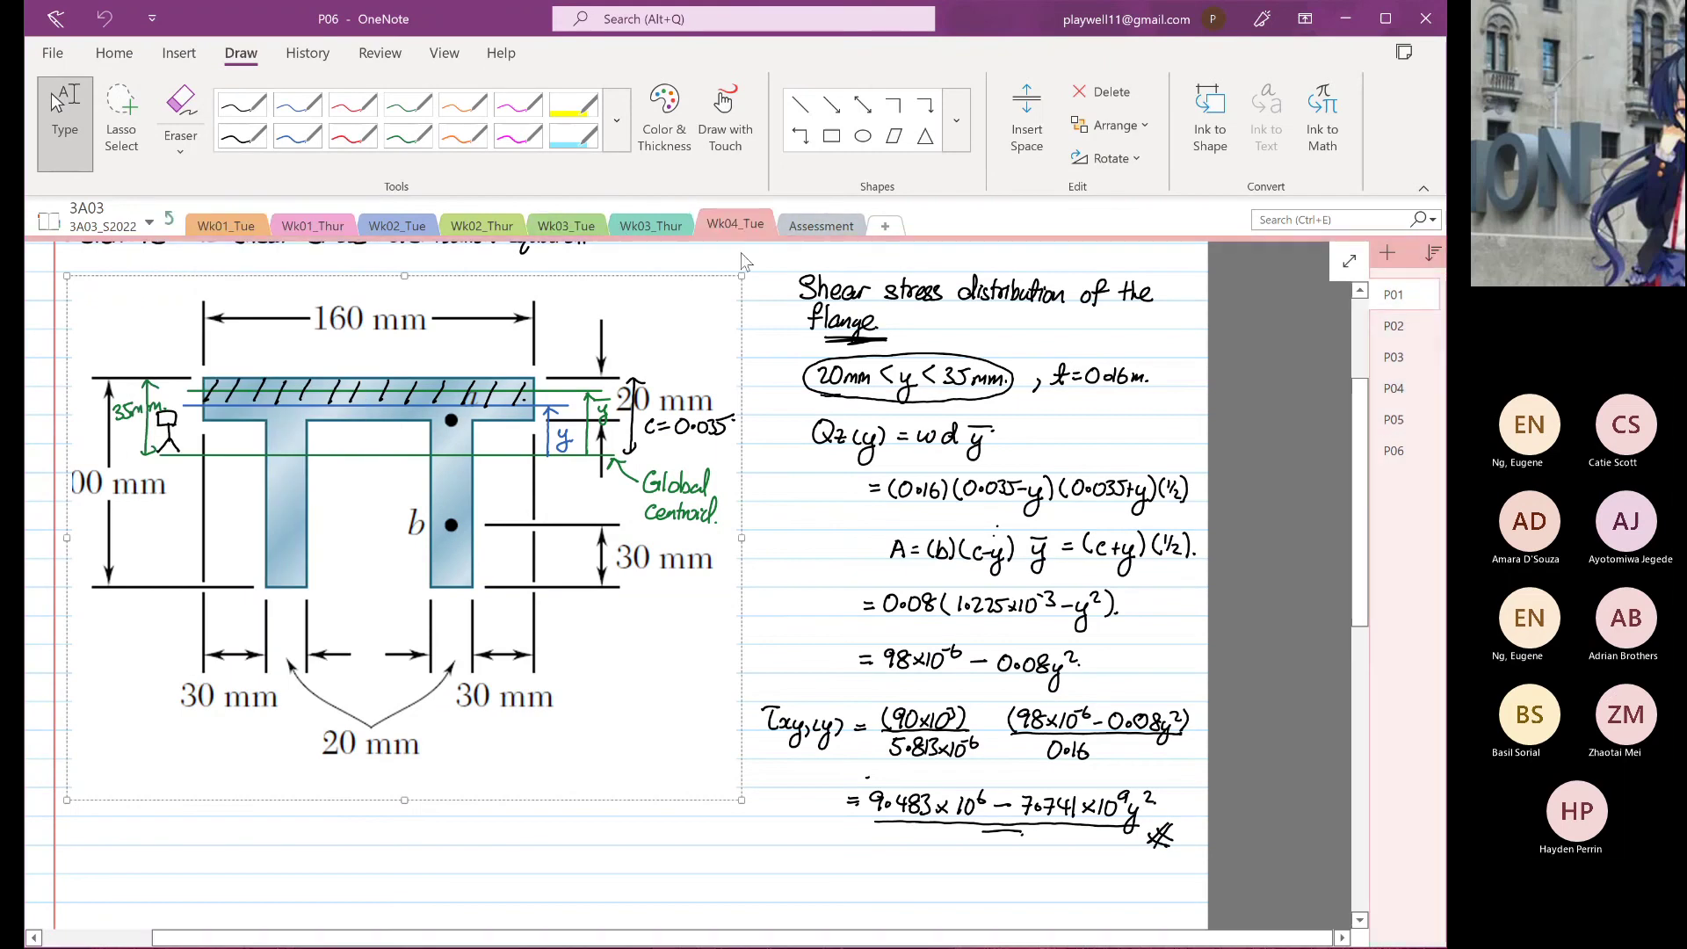
scroll(579, 516, down, 10)
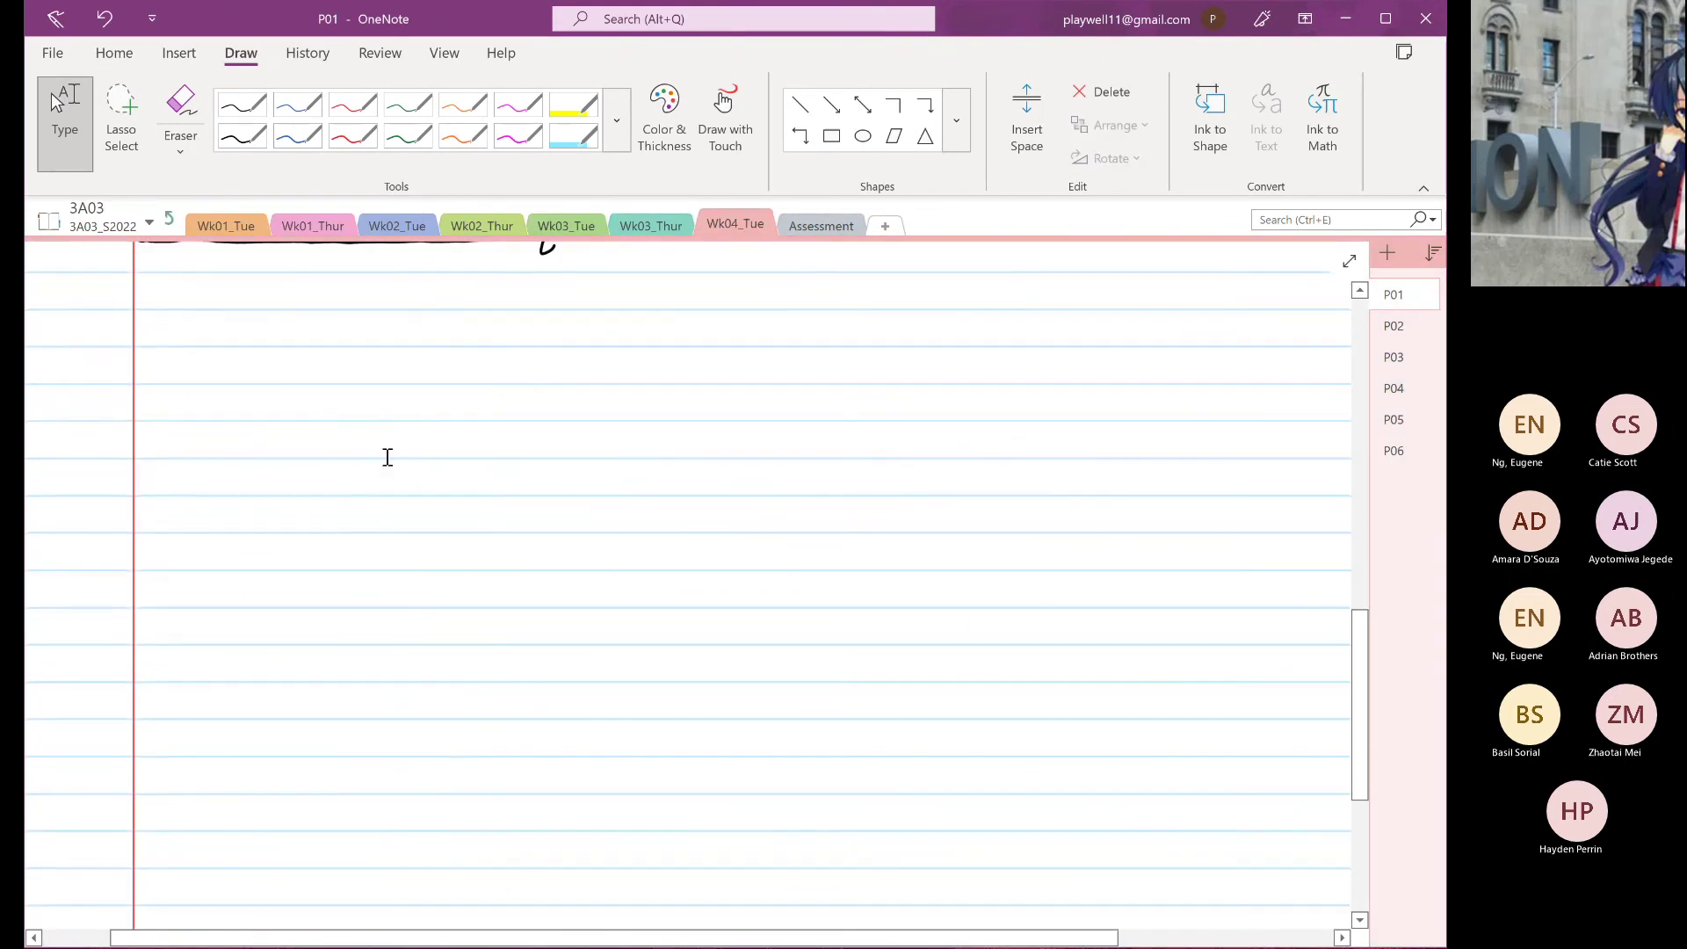
right_click(387, 453)
click(440, 562)
Move the pasted T-section picture under the heading and shrink it
drag(490, 555, 260, 564)
ctrl+scroll(916, 661, down, 3)
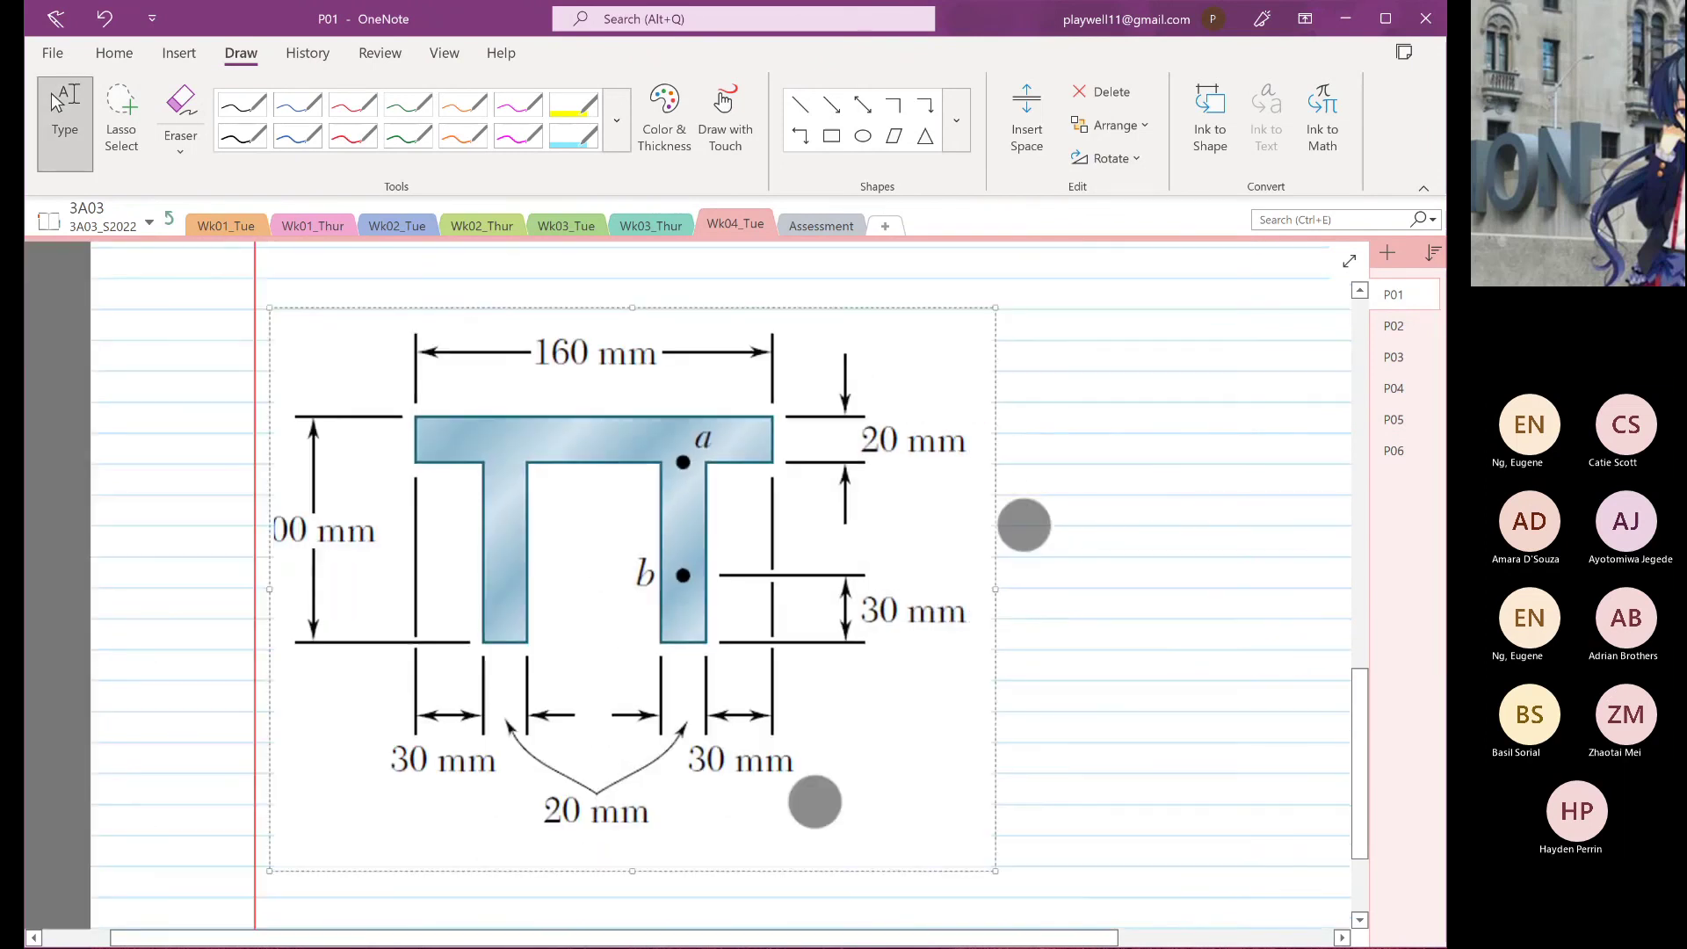
scroll(972, 718, up, 3)
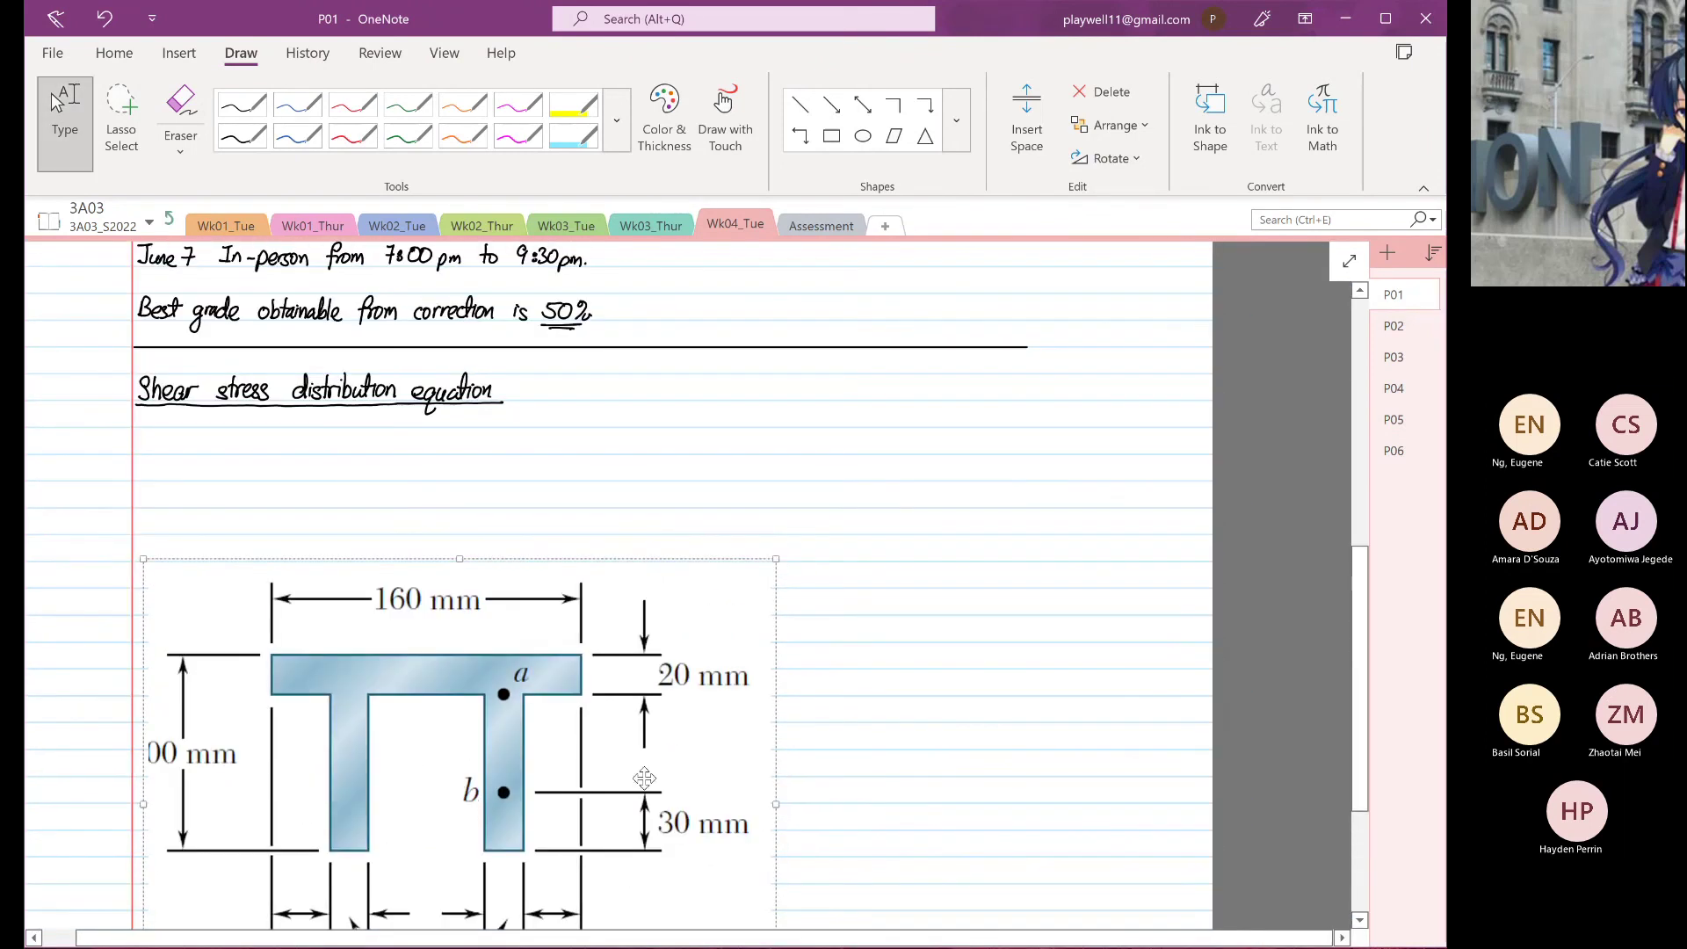
drag(543, 783, 546, 650)
drag(780, 915, 621, 738)
click(947, 587)
ctrl+scroll(466, 716, up, 3)
ctrl+scroll(465, 716, up, 2)
click(242, 136)
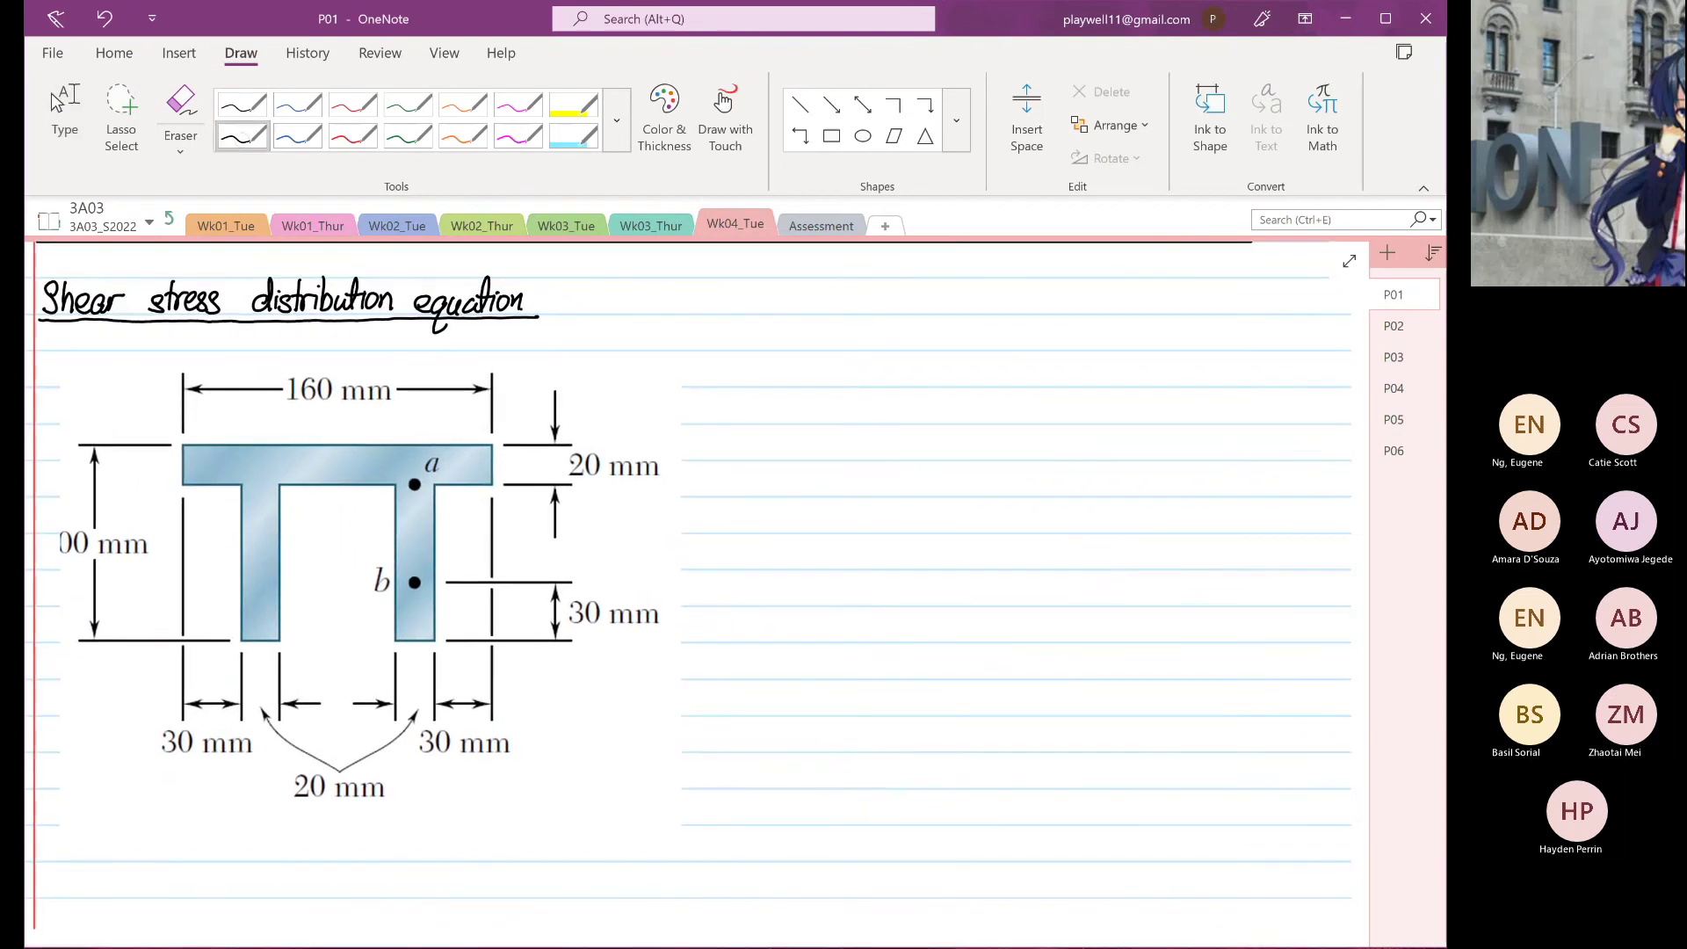
Handwrite Vy = 90×10³ N and Izz = 5.813×10⁻⁶ m⁴ in black ink beside the figure
click(757, 376)
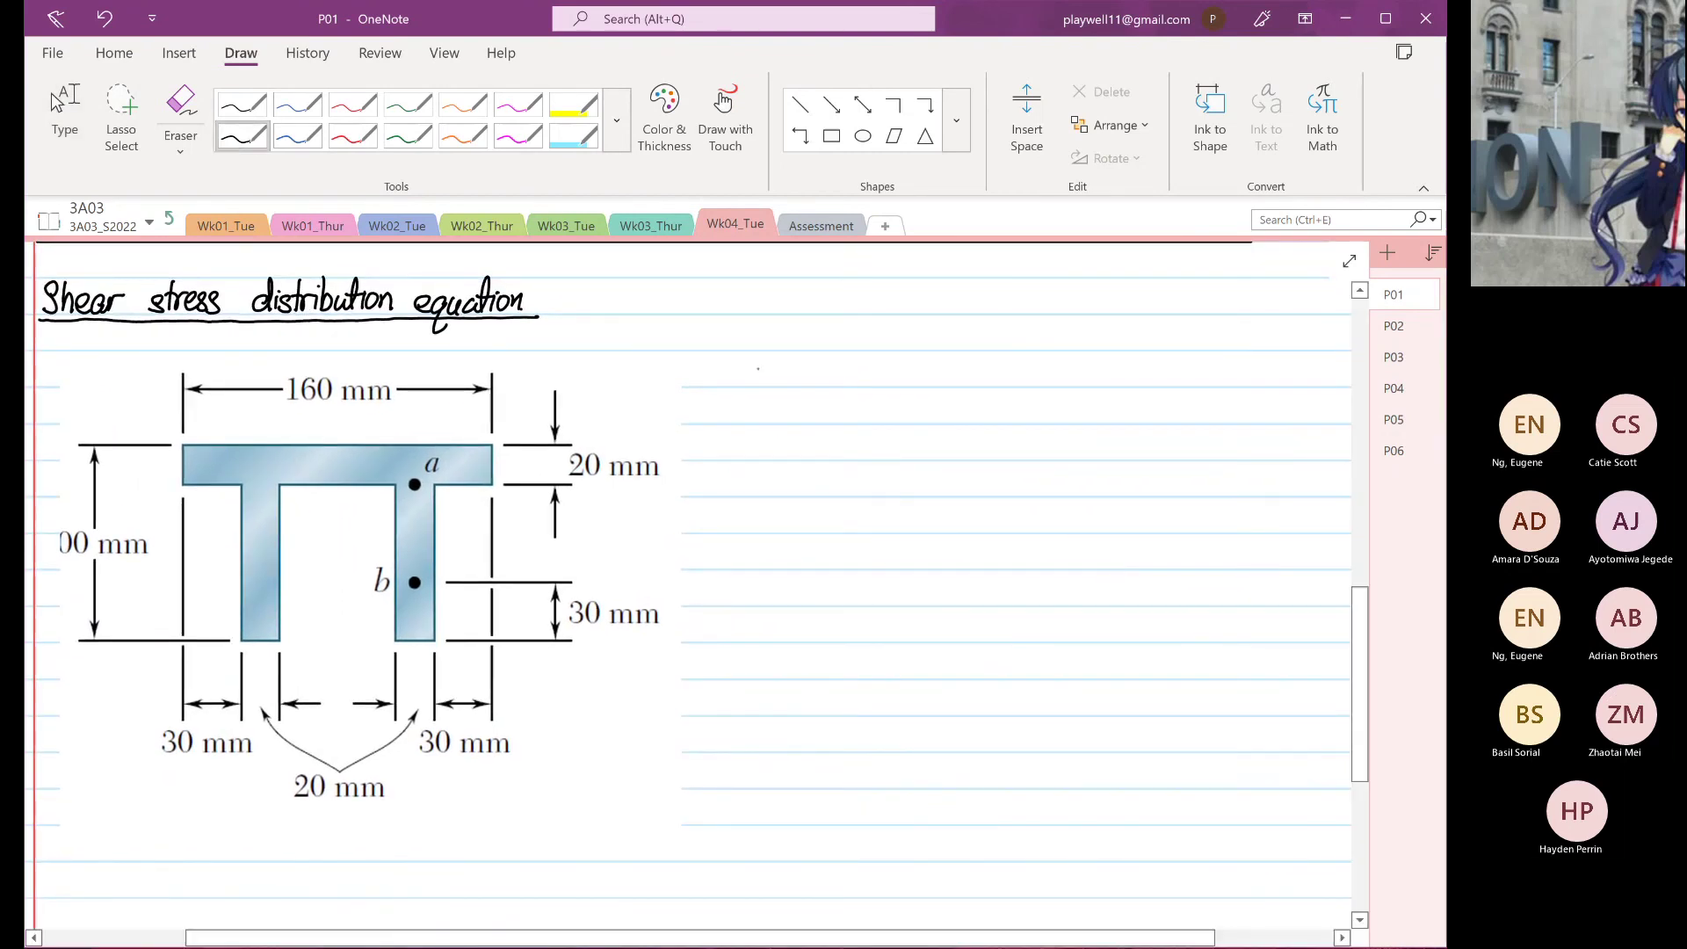
mouse_move(758, 356)
mouse_down()
mouse_move(767, 382)
mouse_move(774, 355)
mouse_move(783, 370)
mouse_move(768, 406)
mouse_move(808, 378)
mouse_up()
mouse_move(829, 355)
mouse_down()
mouse_move(826, 381)
mouse_move(841, 357)
mouse_move(865, 376)
mouse_up()
mouse_move(864, 365)
mouse_down()
mouse_move(855, 376)
mouse_move(927, 357)
mouse_move(944, 392)
mouse_move(985, 358)
mouse_move(976, 384)
mouse_move(1016, 387)
mouse_up()
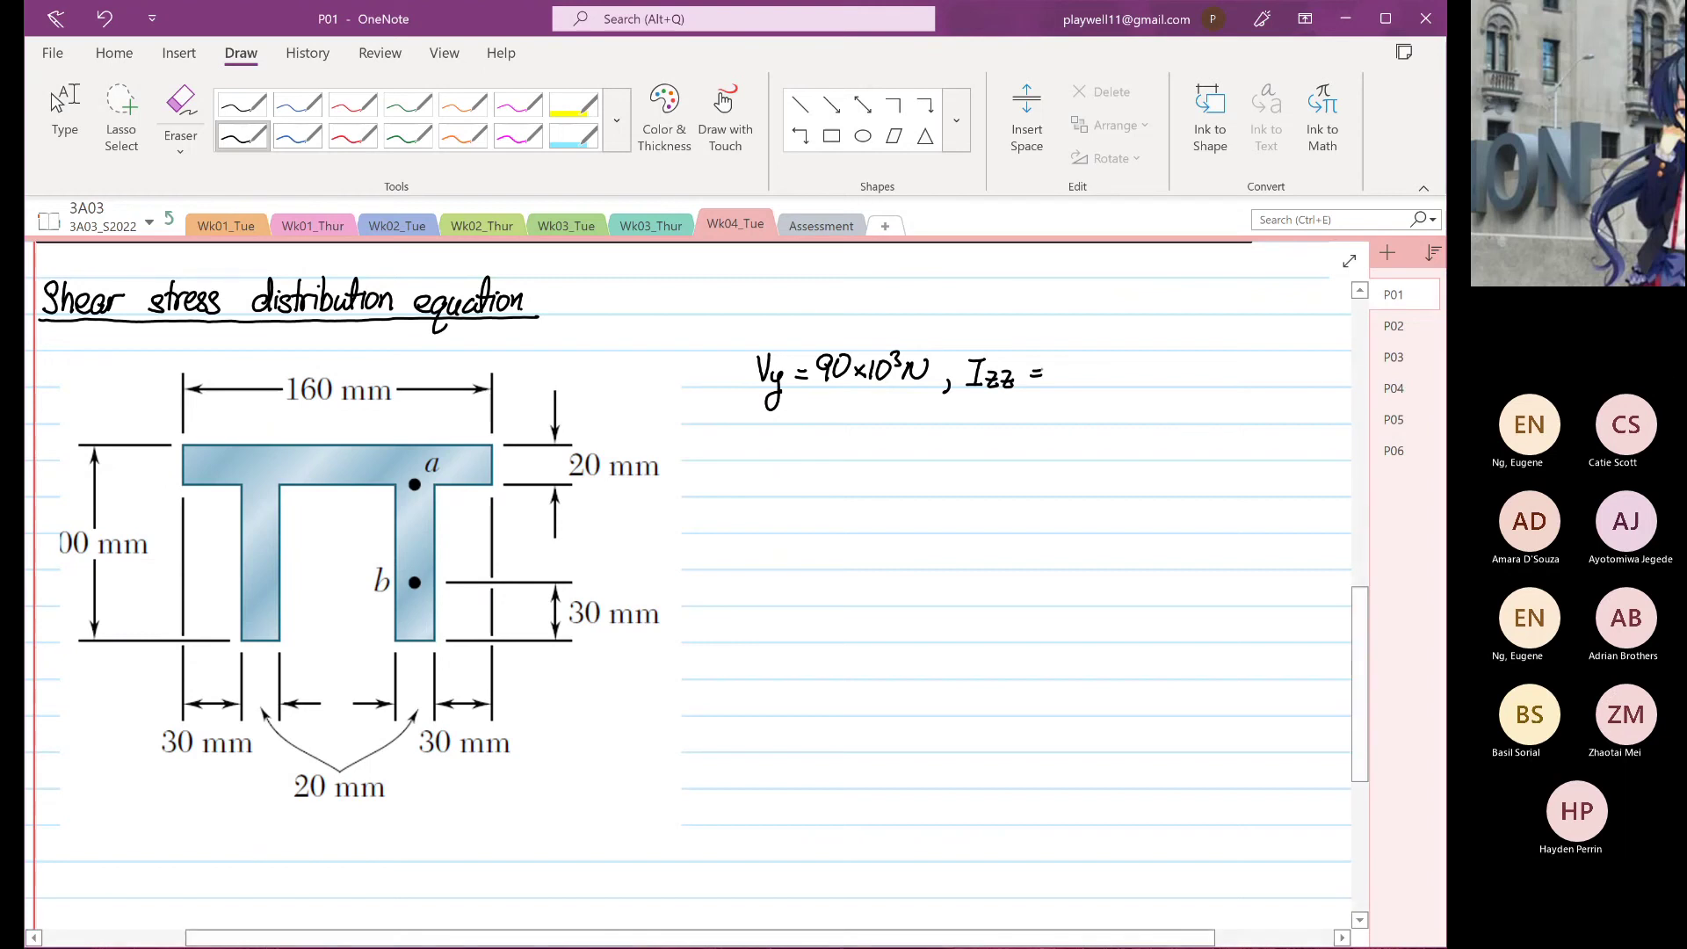
mouse_move(1051, 364)
mouse_down()
mouse_move(1045, 381)
mouse_move(1098, 385)
mouse_up()
drag(1102, 362, 1102, 388)
drag(1117, 371, 1118, 384)
mouse_move(1135, 364)
mouse_down()
mouse_move(1136, 387)
mouse_move(1204, 370)
mouse_up()
click(1208, 371)
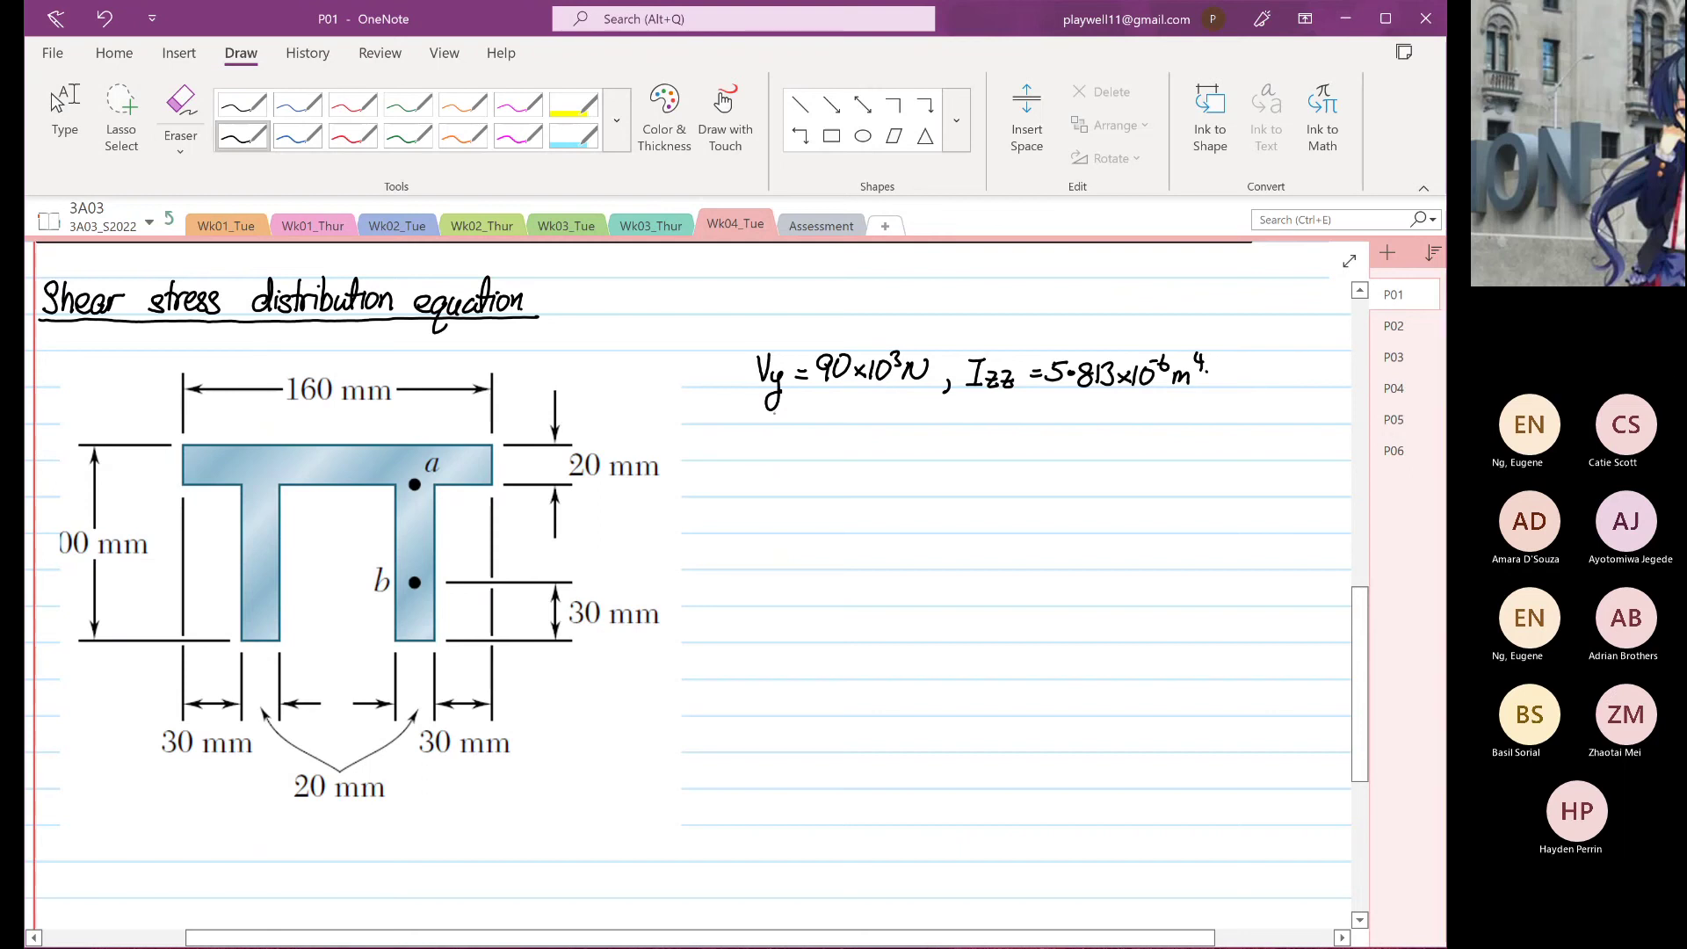
Write ȳ = 35 mm from the top on a new line below
drag(788, 403, 795, 420)
mouse_move(784, 392)
mouse_down()
mouse_move(857, 419)
mouse_move(1020, 406)
mouse_up()
drag(1022, 392, 1027, 419)
drag(1030, 413, 1065, 419)
drag(1060, 407, 1074, 406)
drag(1083, 406, 1086, 406)
drag(1090, 405, 1091, 432)
drag(1091, 408, 1098, 420)
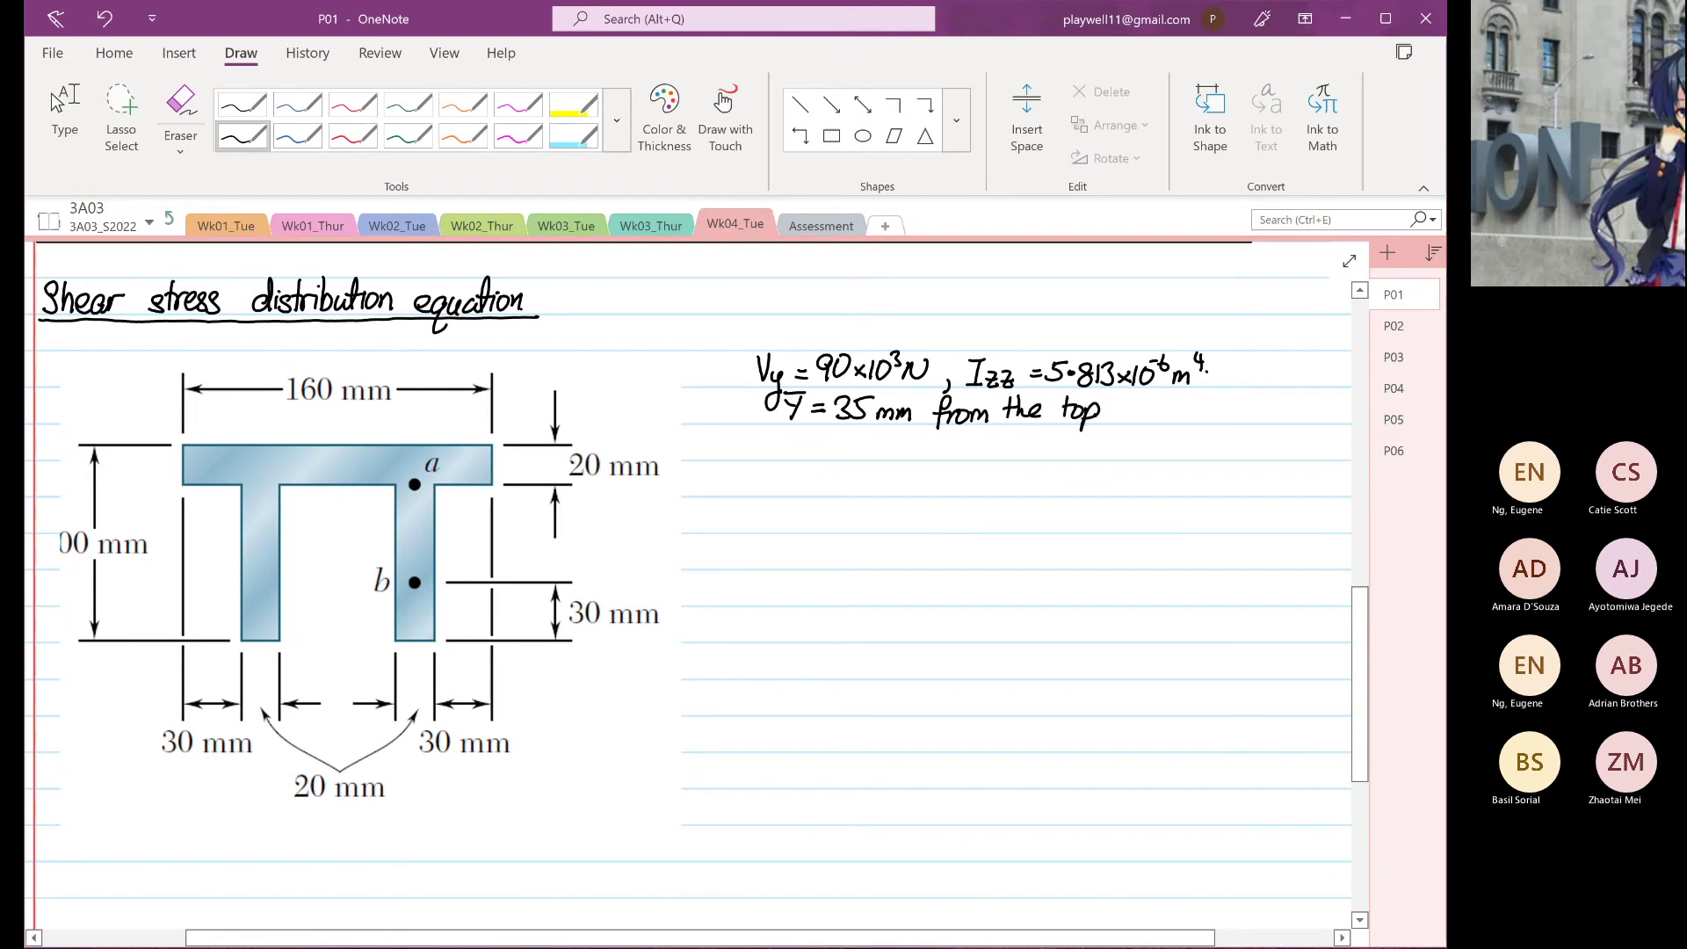
Draw a green straight line across the T-section at the centroid and label it 'Centroid.'
key(Escape)
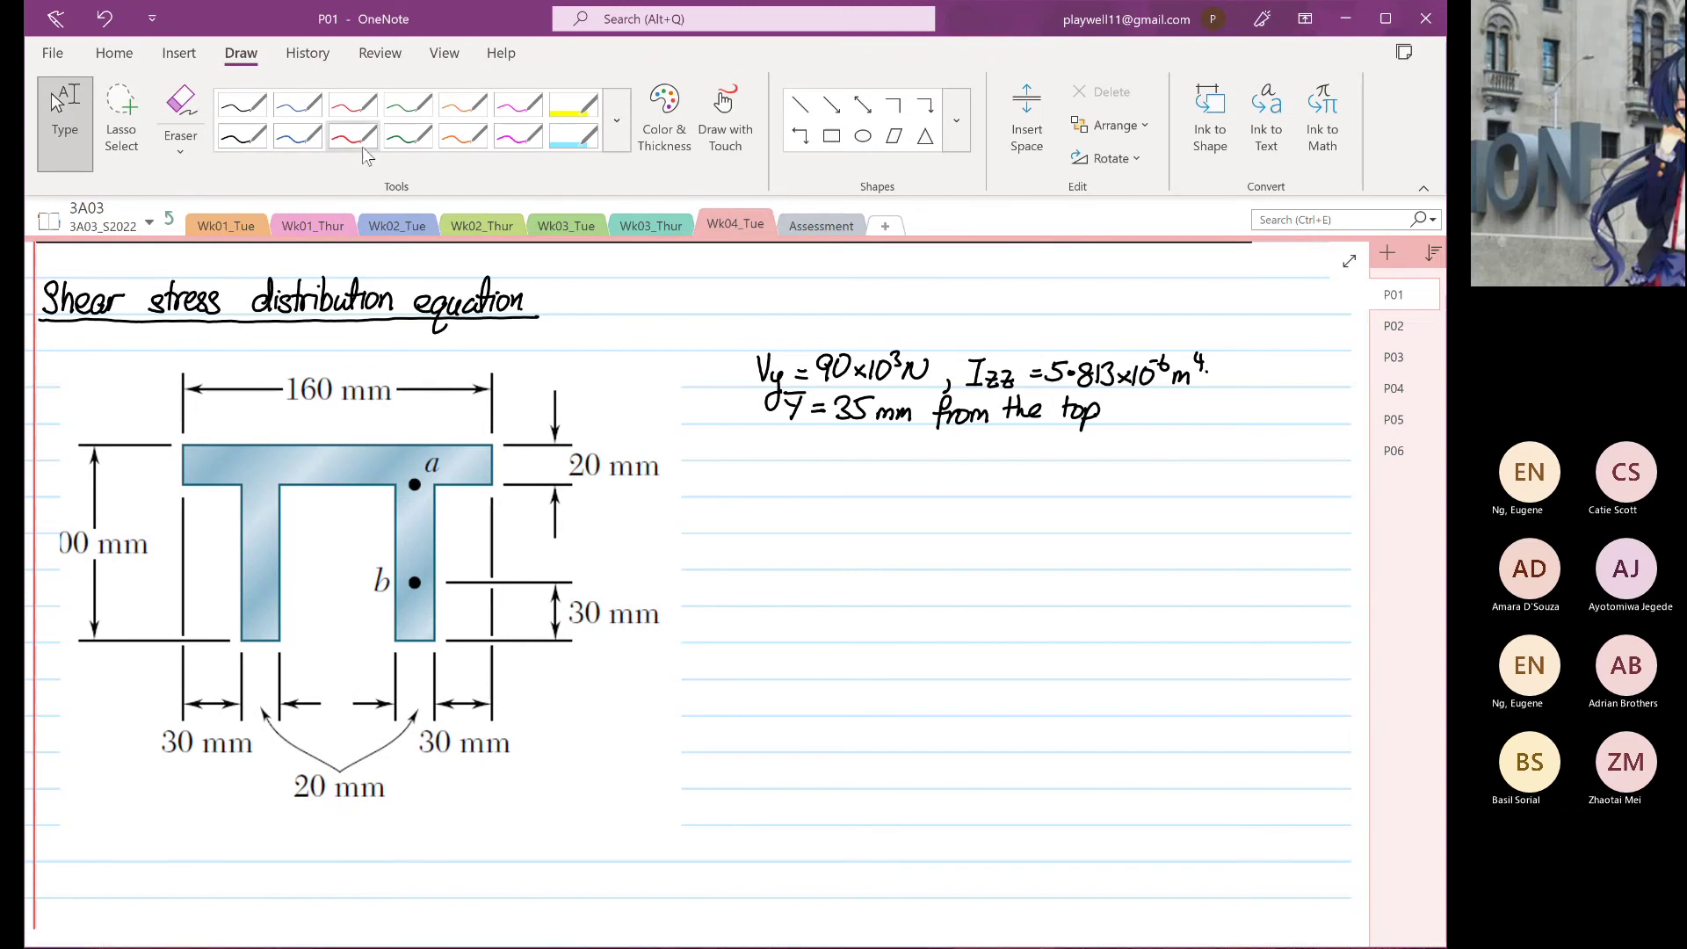
click(393, 144)
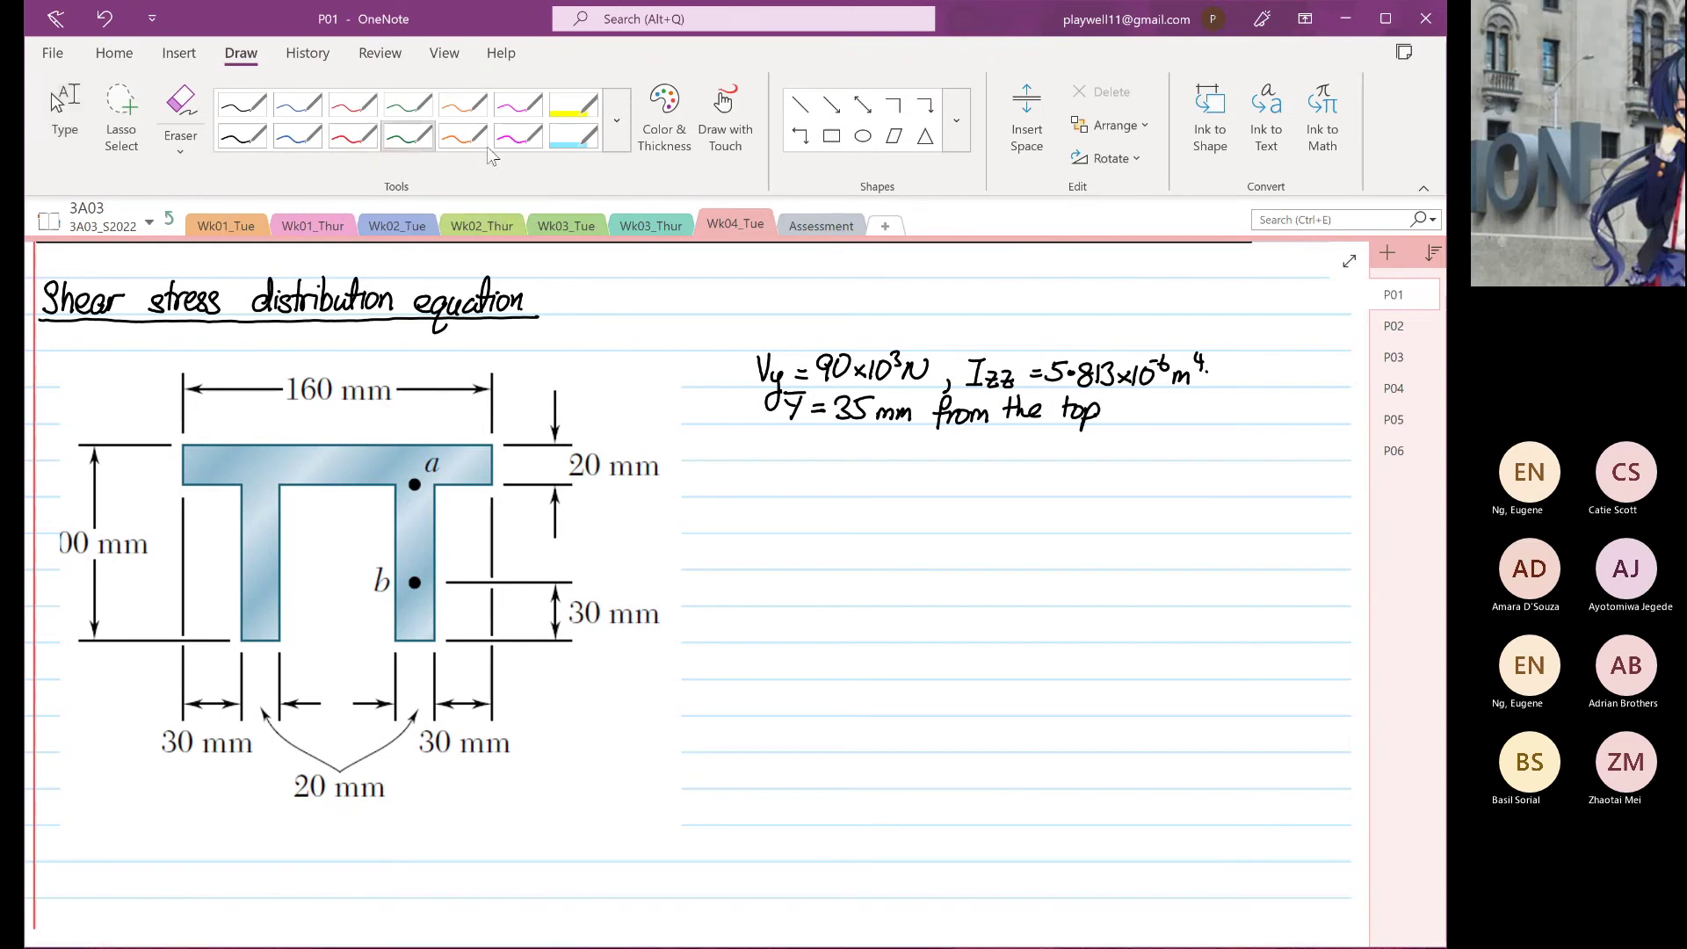
click(793, 107)
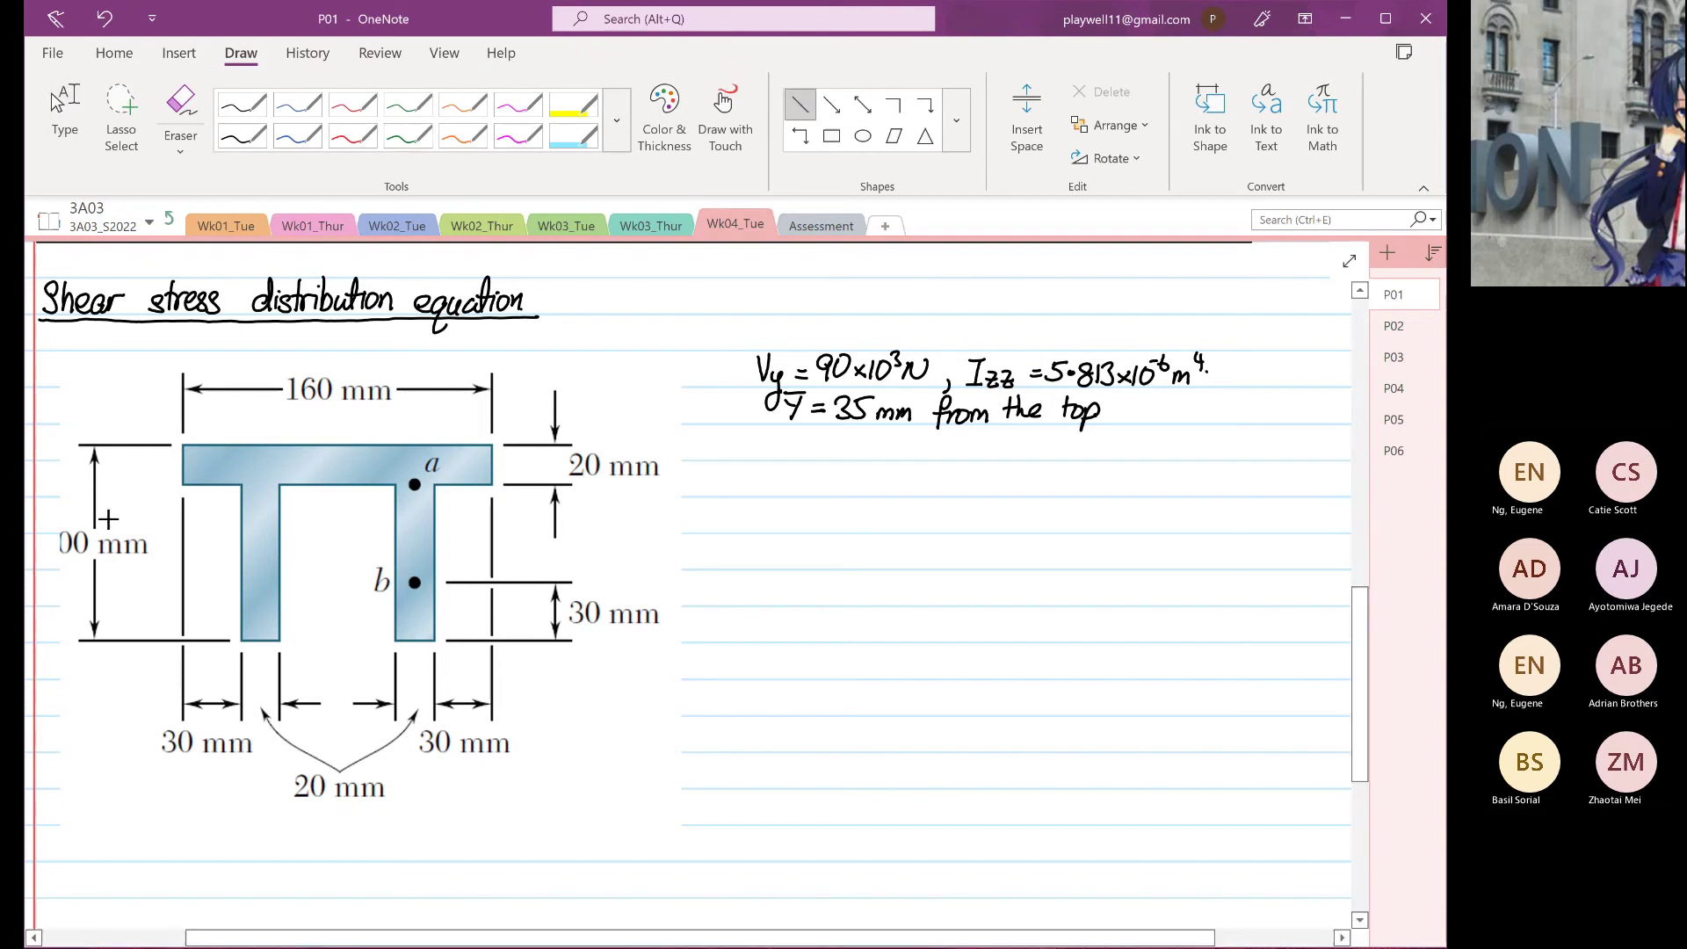
drag(103, 518, 648, 538)
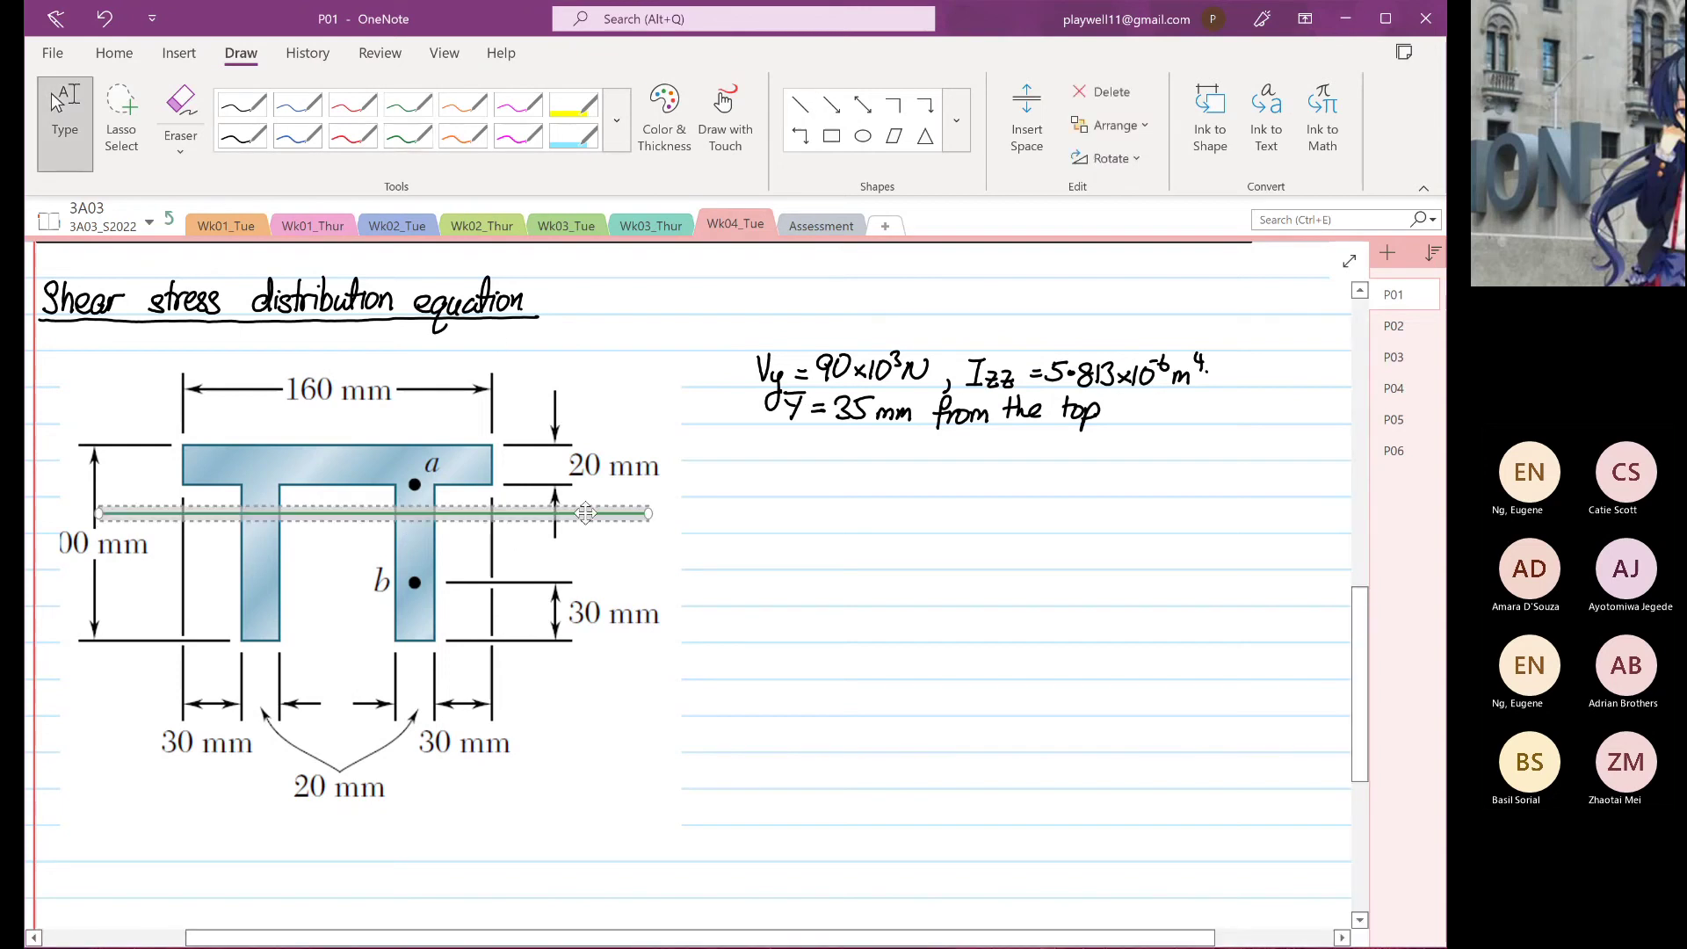
click(780, 540)
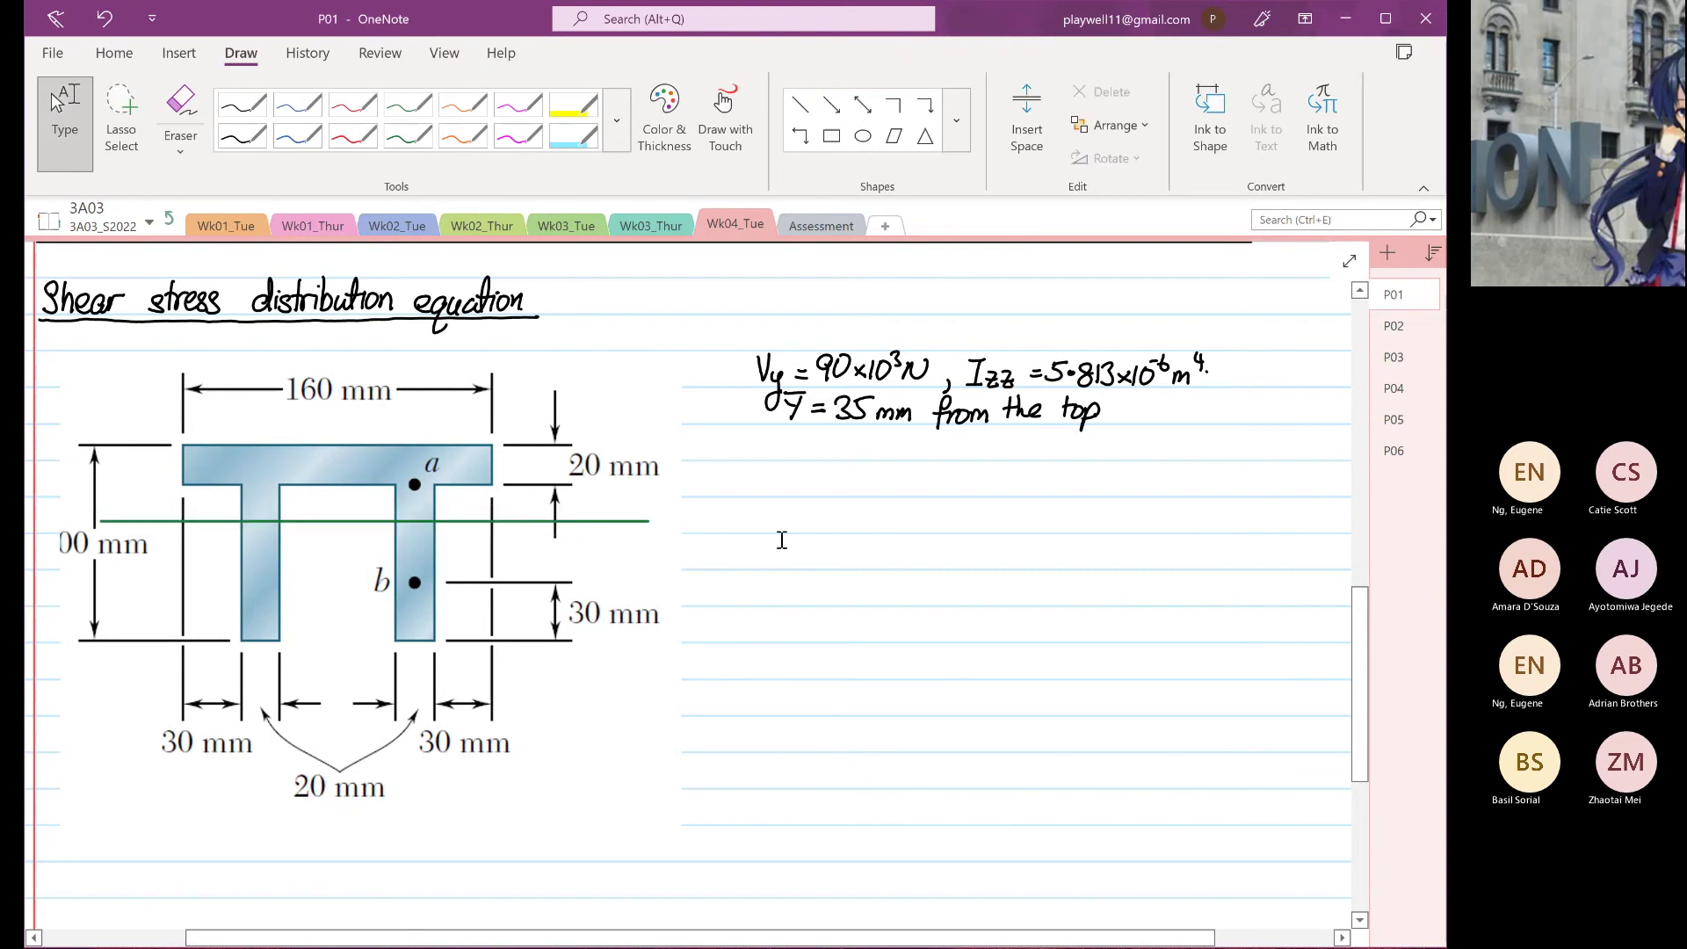
click(408, 135)
mouse_move(603, 530)
mouse_down()
mouse_move(615, 586)
mouse_move(673, 570)
mouse_move(687, 584)
mouse_up()
click(688, 563)
drag(698, 573, 701, 584)
click(704, 582)
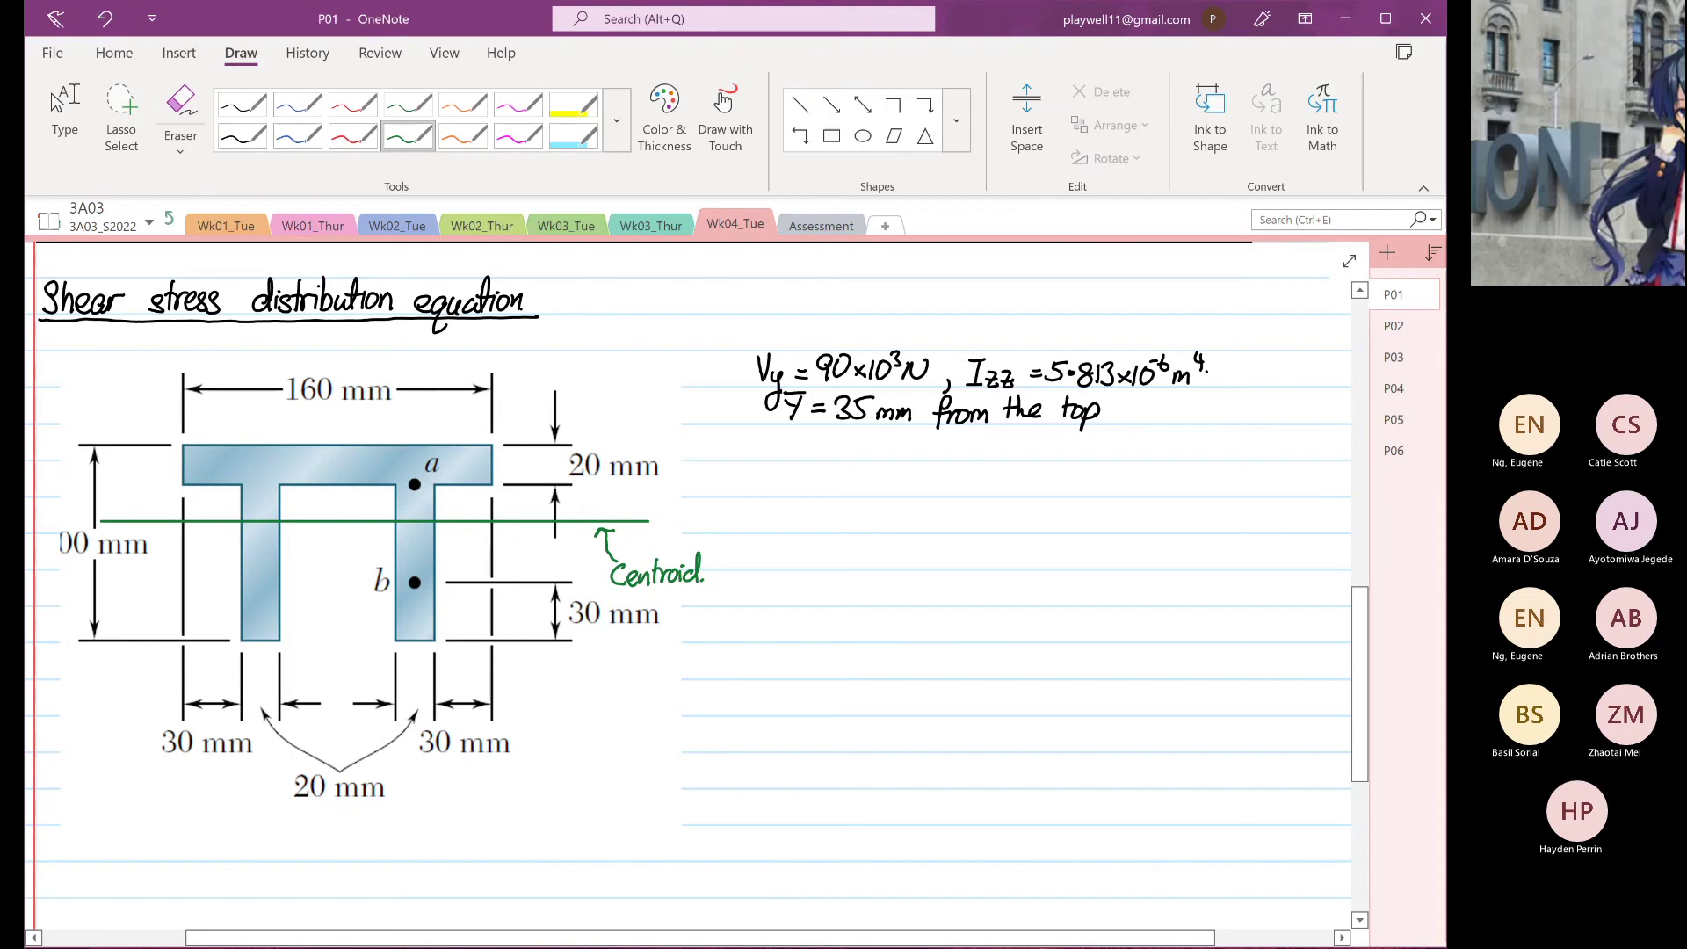
Ink a green 35 mm dimension from the beam top down to the centroid line
click(242, 136)
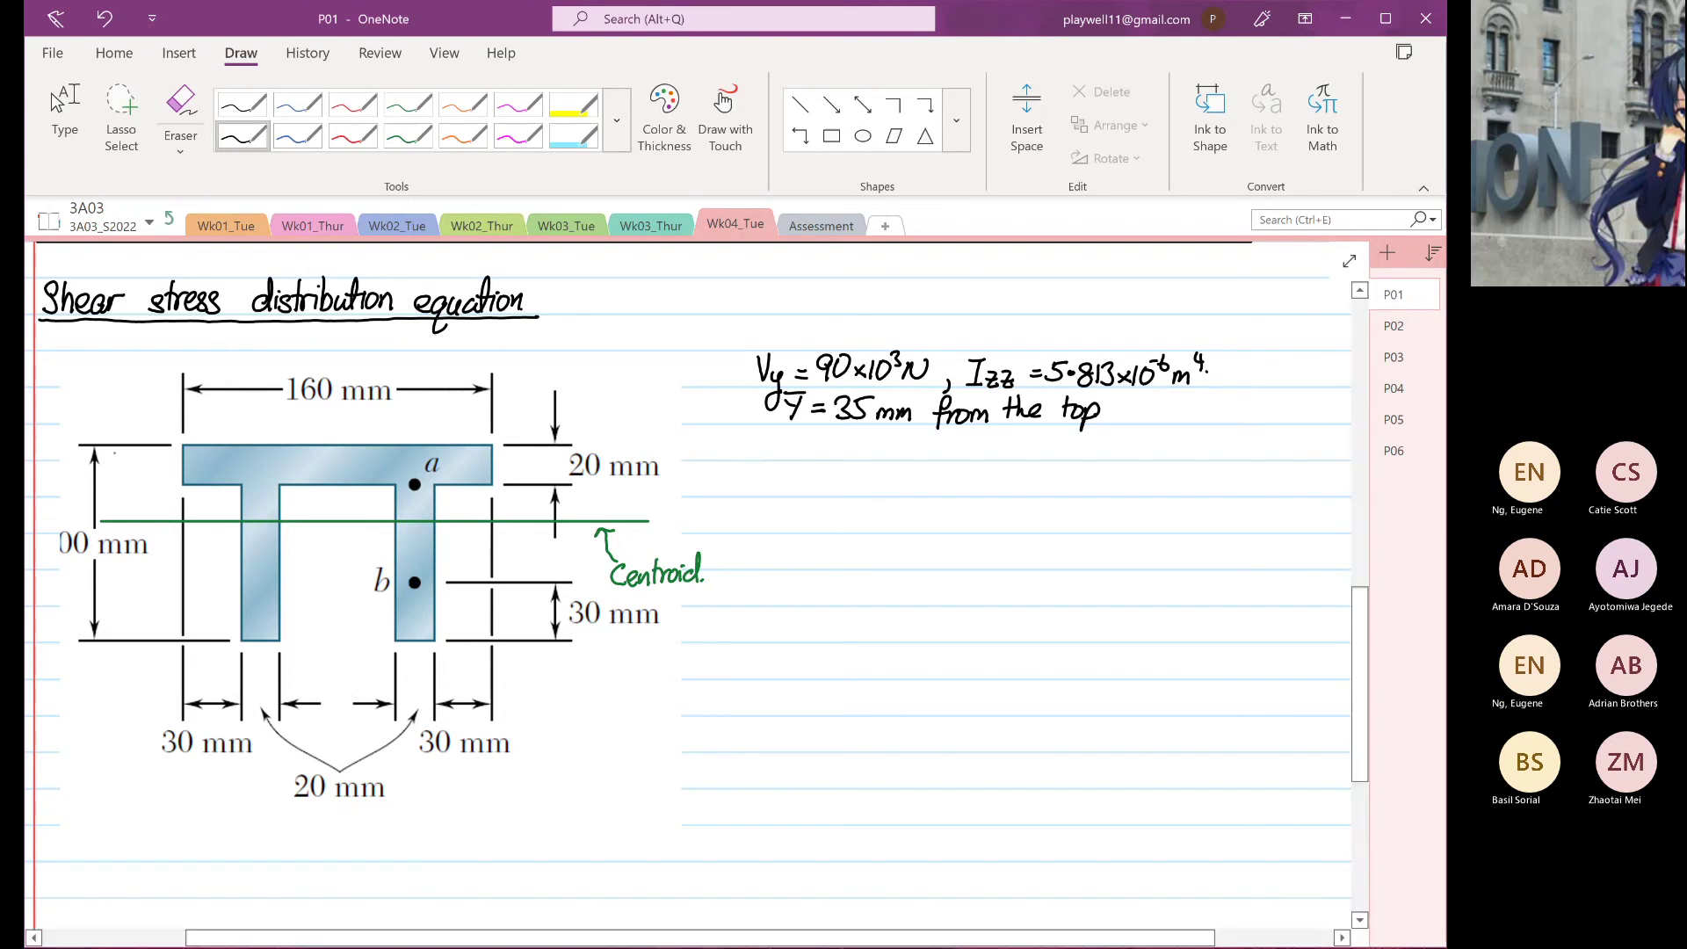
drag(119, 440, 119, 497)
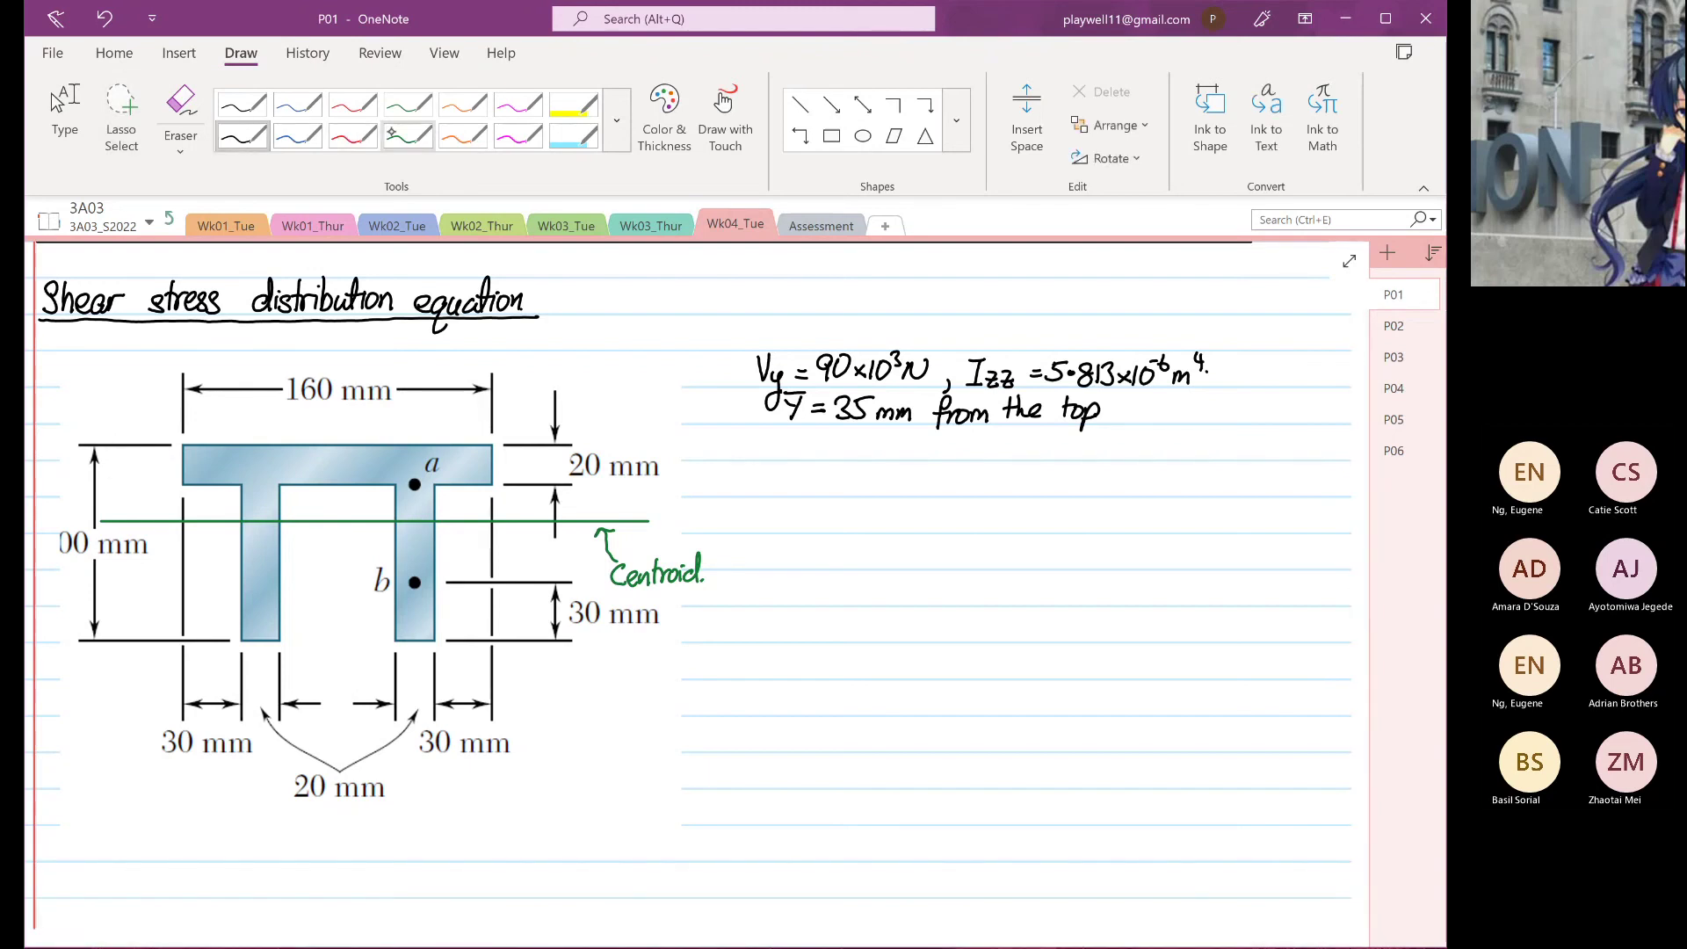
click(395, 137)
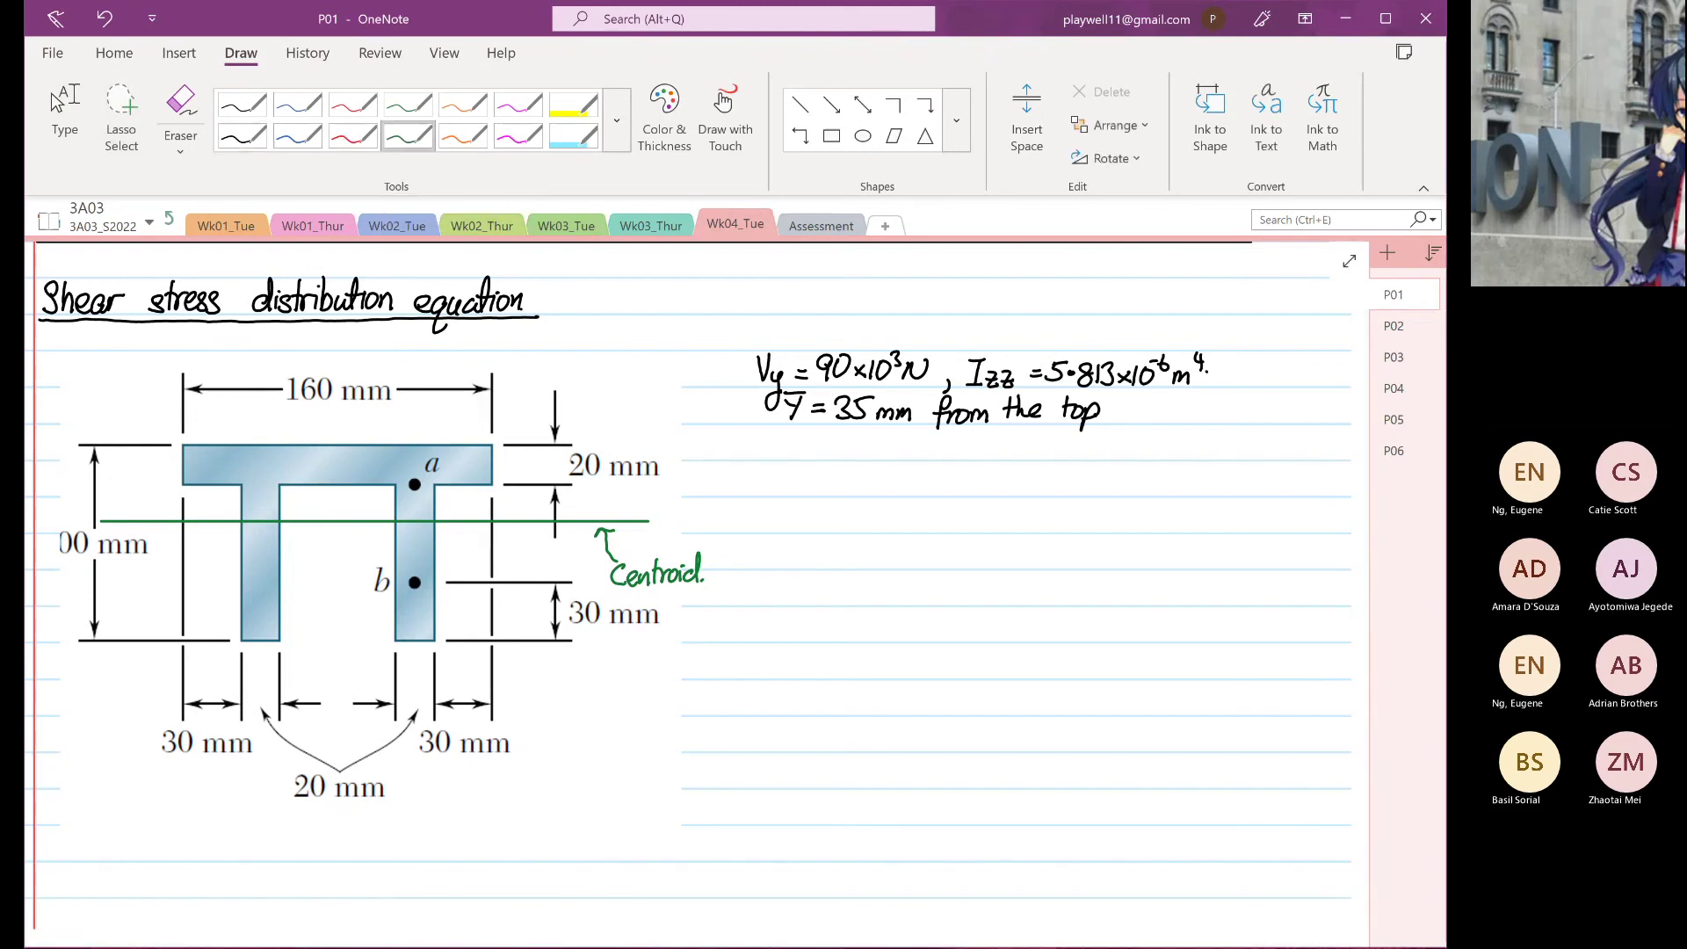
mouse_move(120, 450)
mouse_down()
mouse_move(123, 508)
mouse_move(120, 458)
mouse_move(67, 495)
mouse_move(113, 490)
mouse_up()
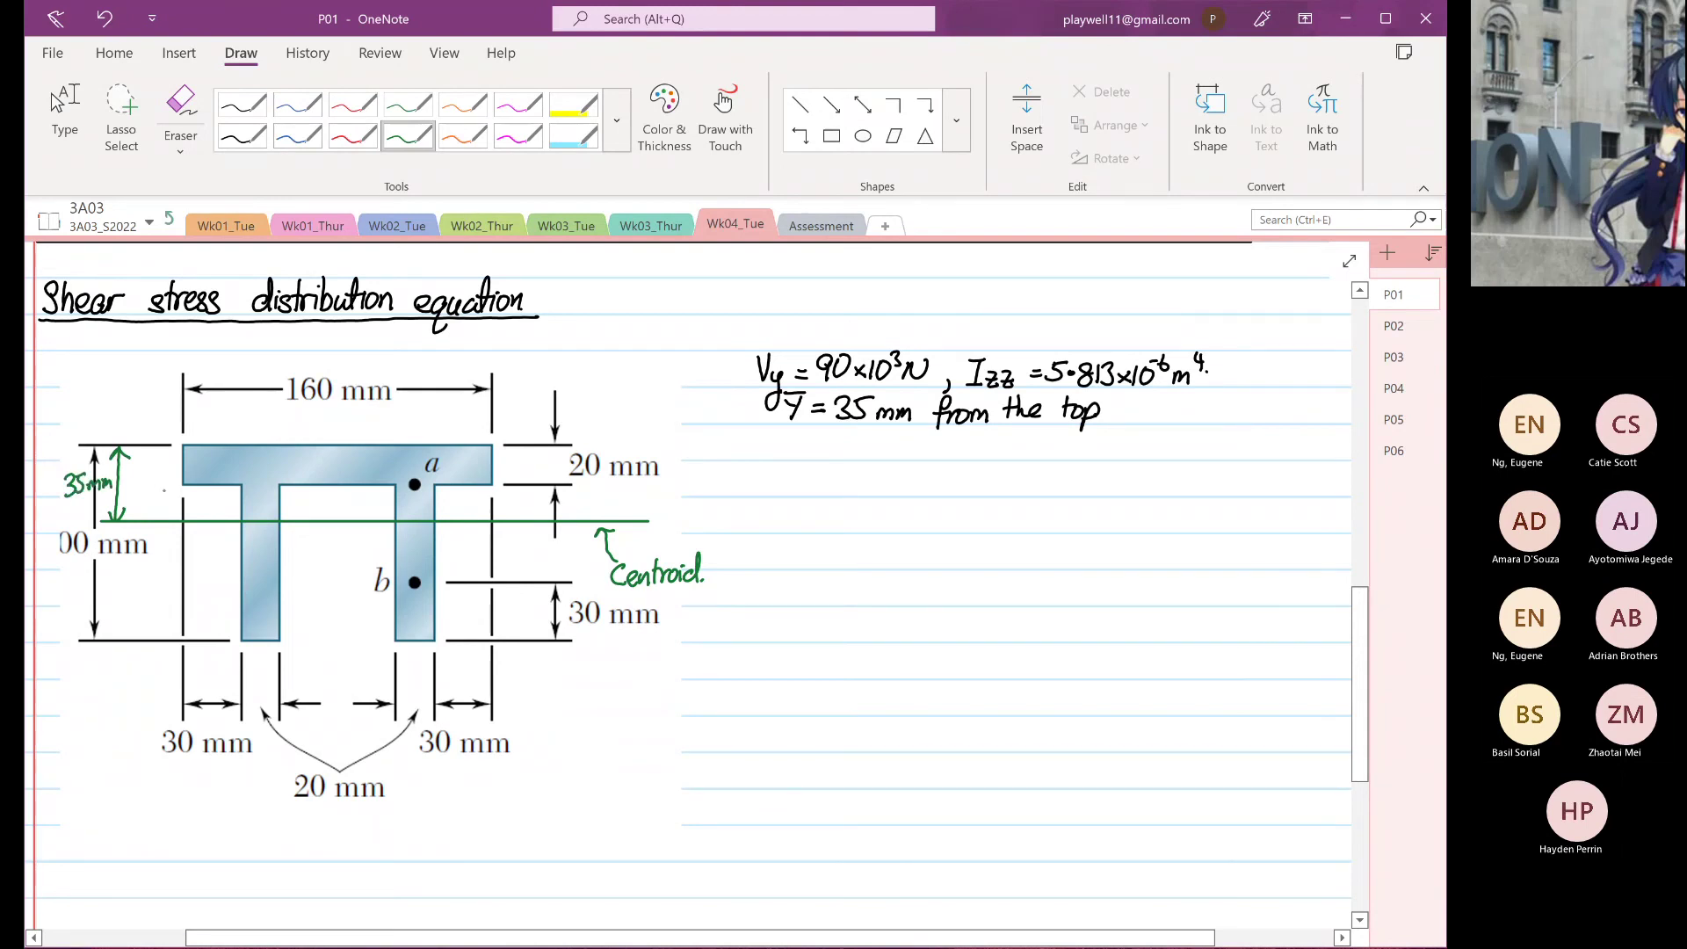
drag(164, 492, 165, 524)
drag(143, 498, 137, 510)
Write 0<y<15mm in black ink beneath the ȳ note
click(242, 136)
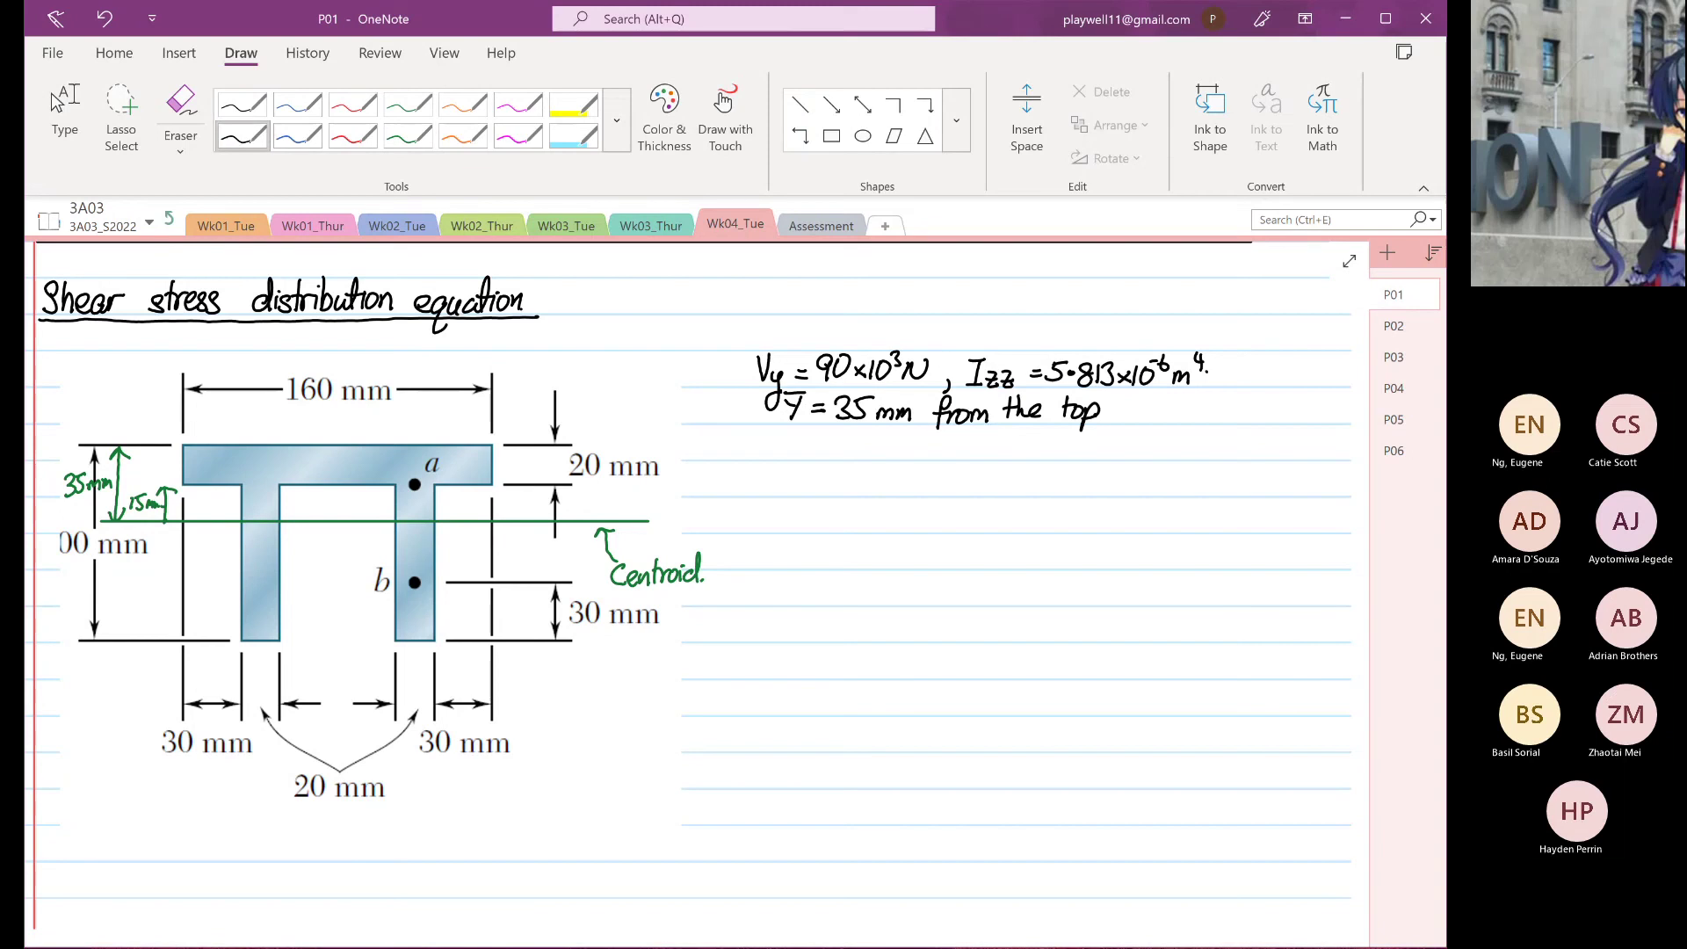
mouse_move(785, 471)
mouse_down()
mouse_move(778, 490)
mouse_move(788, 471)
mouse_move(815, 492)
mouse_move(837, 479)
mouse_move(822, 515)
mouse_move(861, 492)
mouse_up()
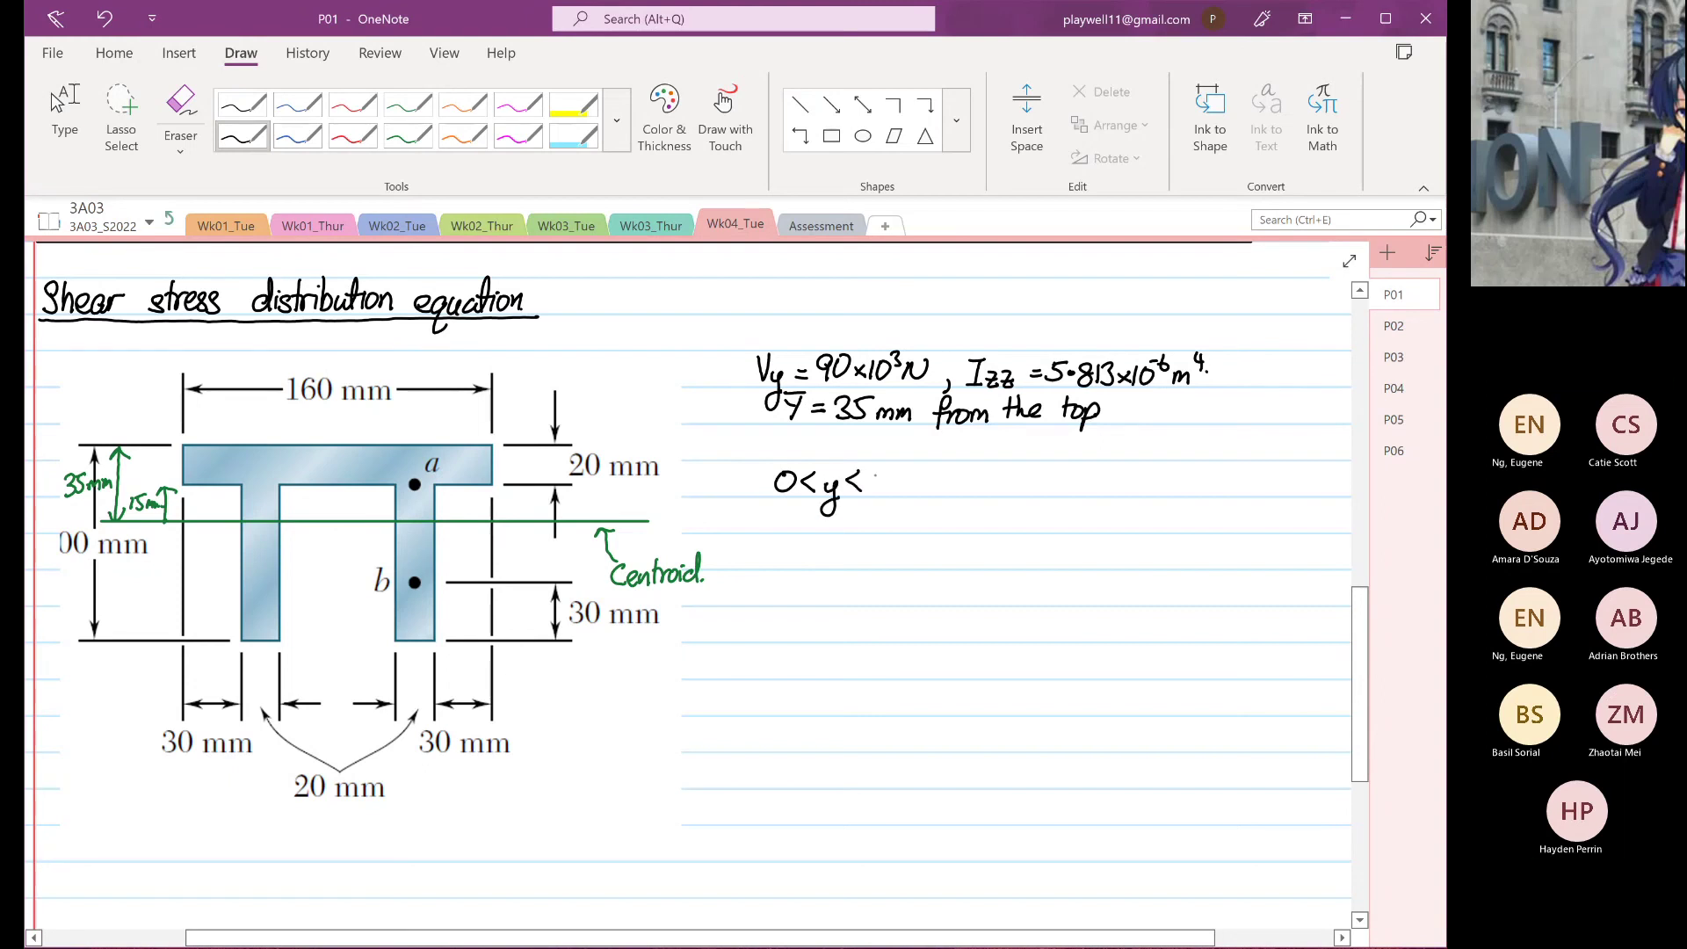
drag(877, 472, 877, 493)
mouse_move(886, 475)
mouse_down()
mouse_move(881, 491)
mouse_move(901, 468)
mouse_move(942, 483)
mouse_up()
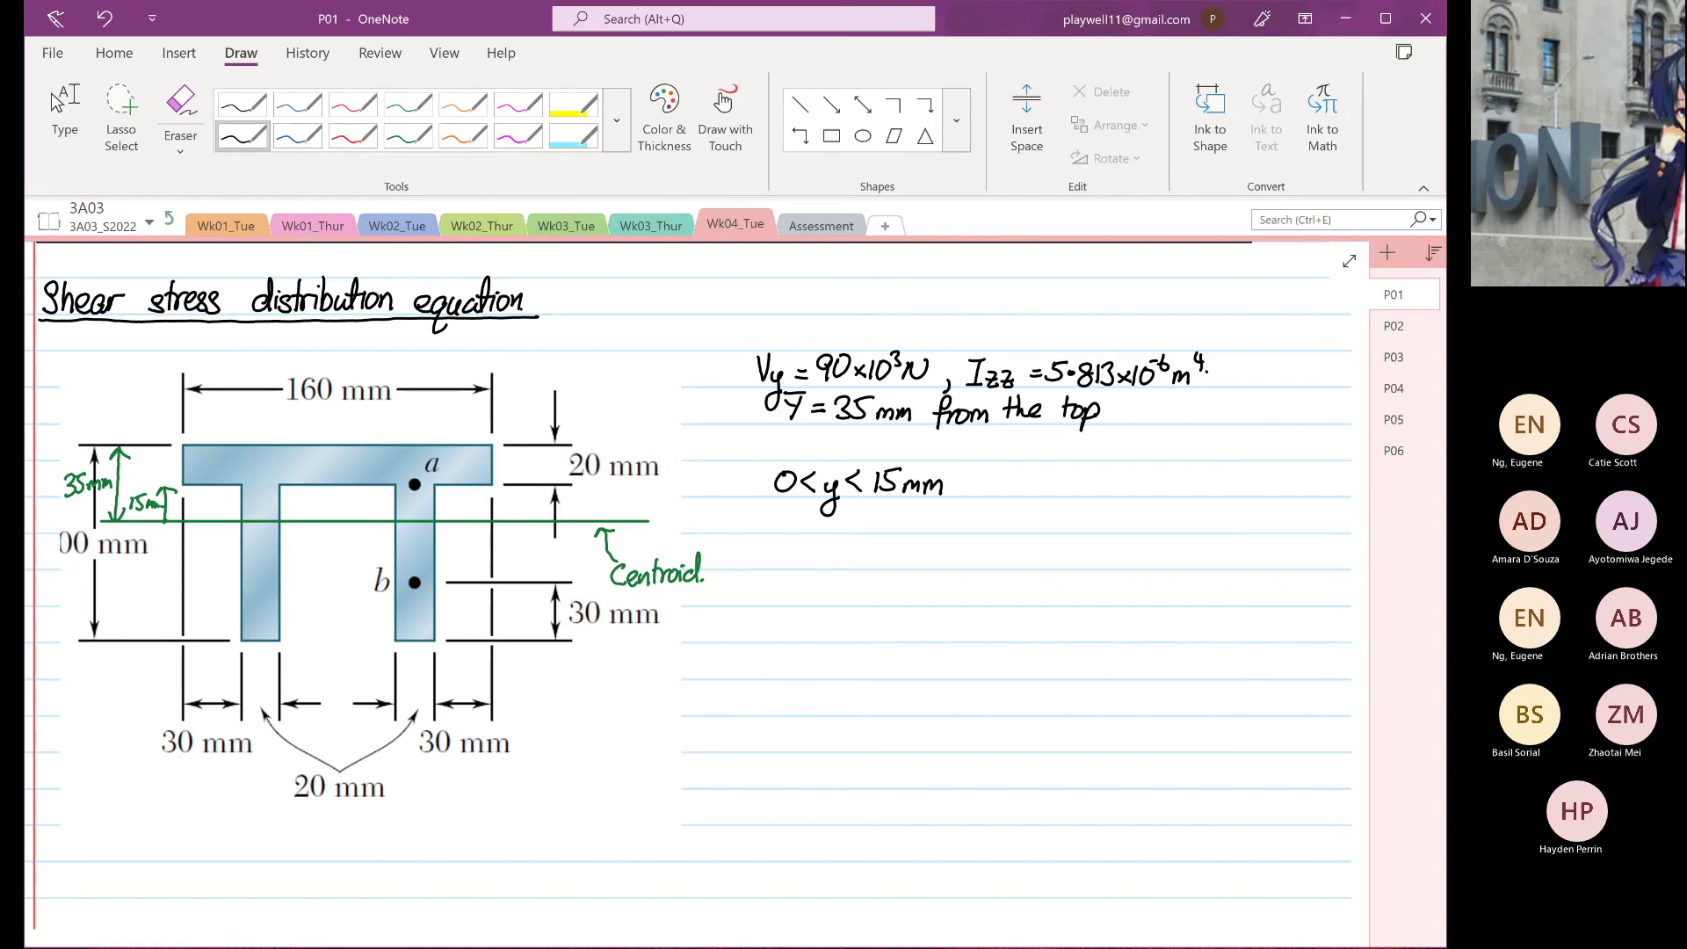
click(64, 119)
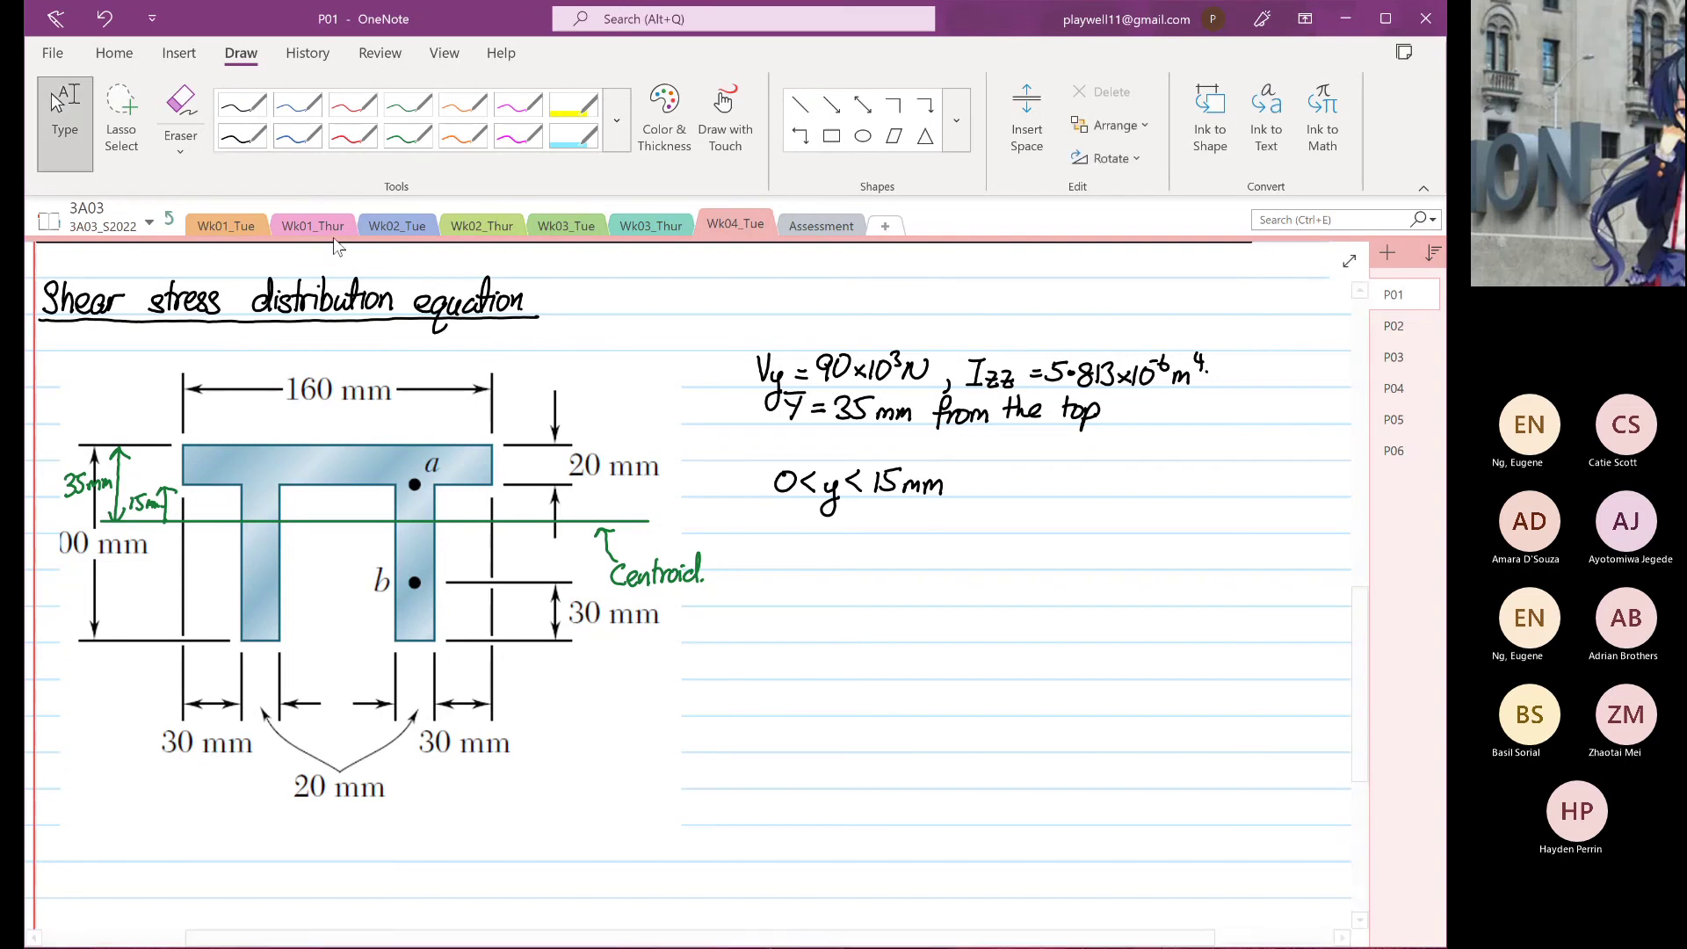
Draw a blue straight line above the centroid and ink a y arrow to it
click(303, 147)
click(801, 106)
drag(219, 507, 474, 507)
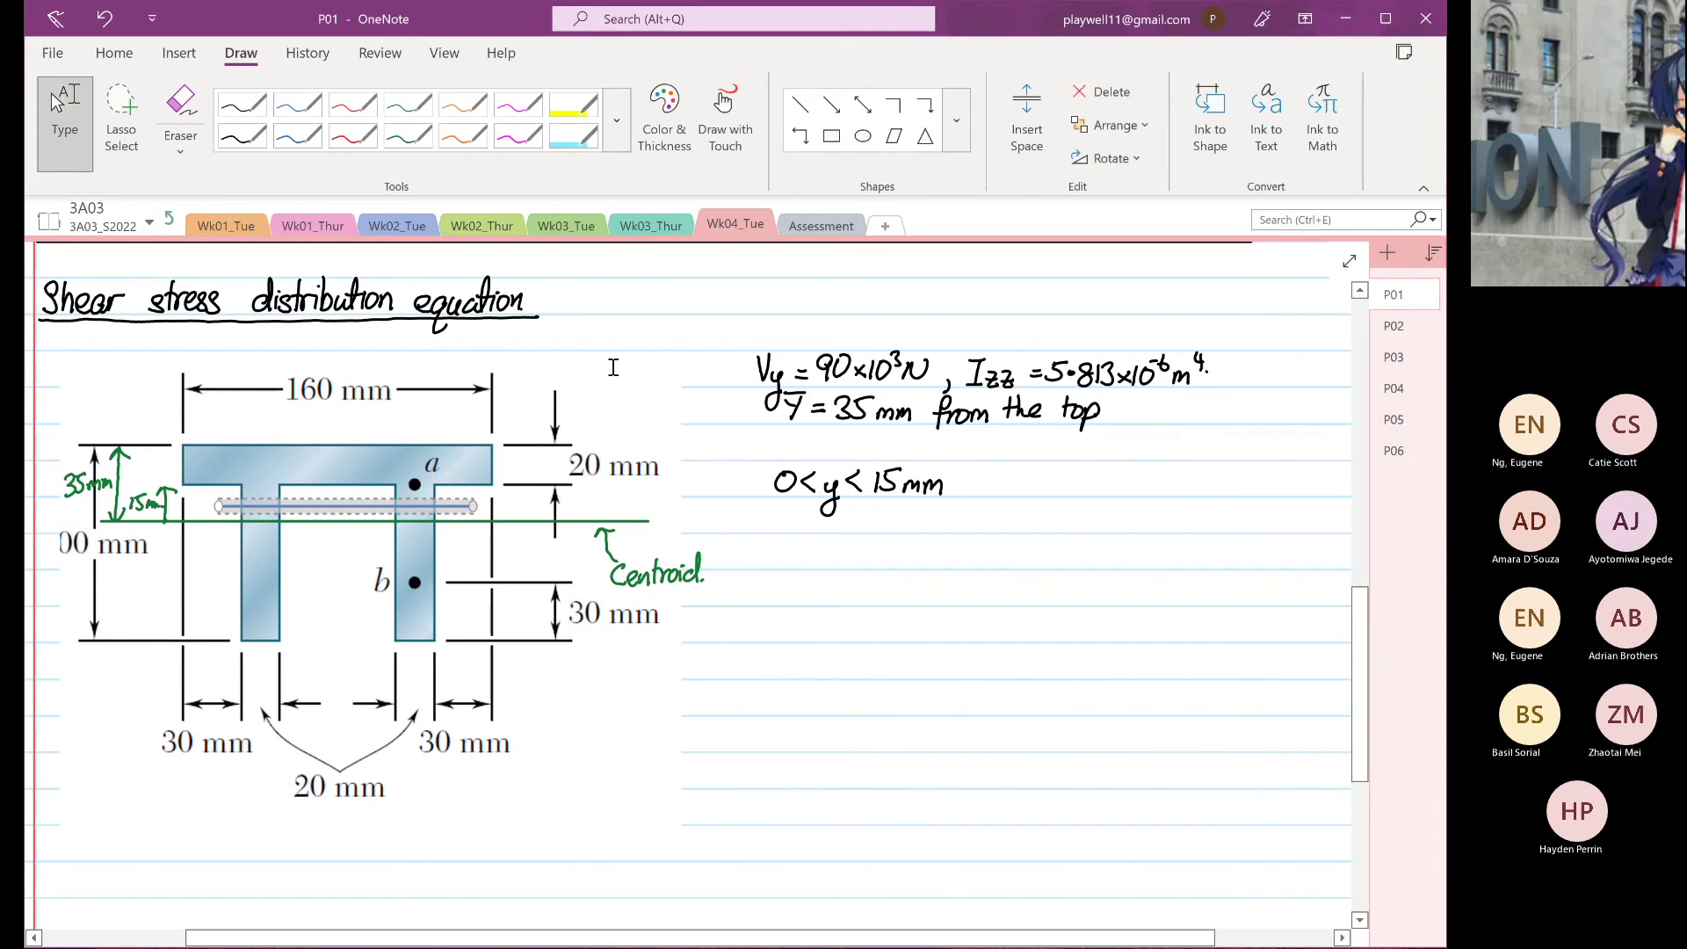
scroll(521, 812, up, 3)
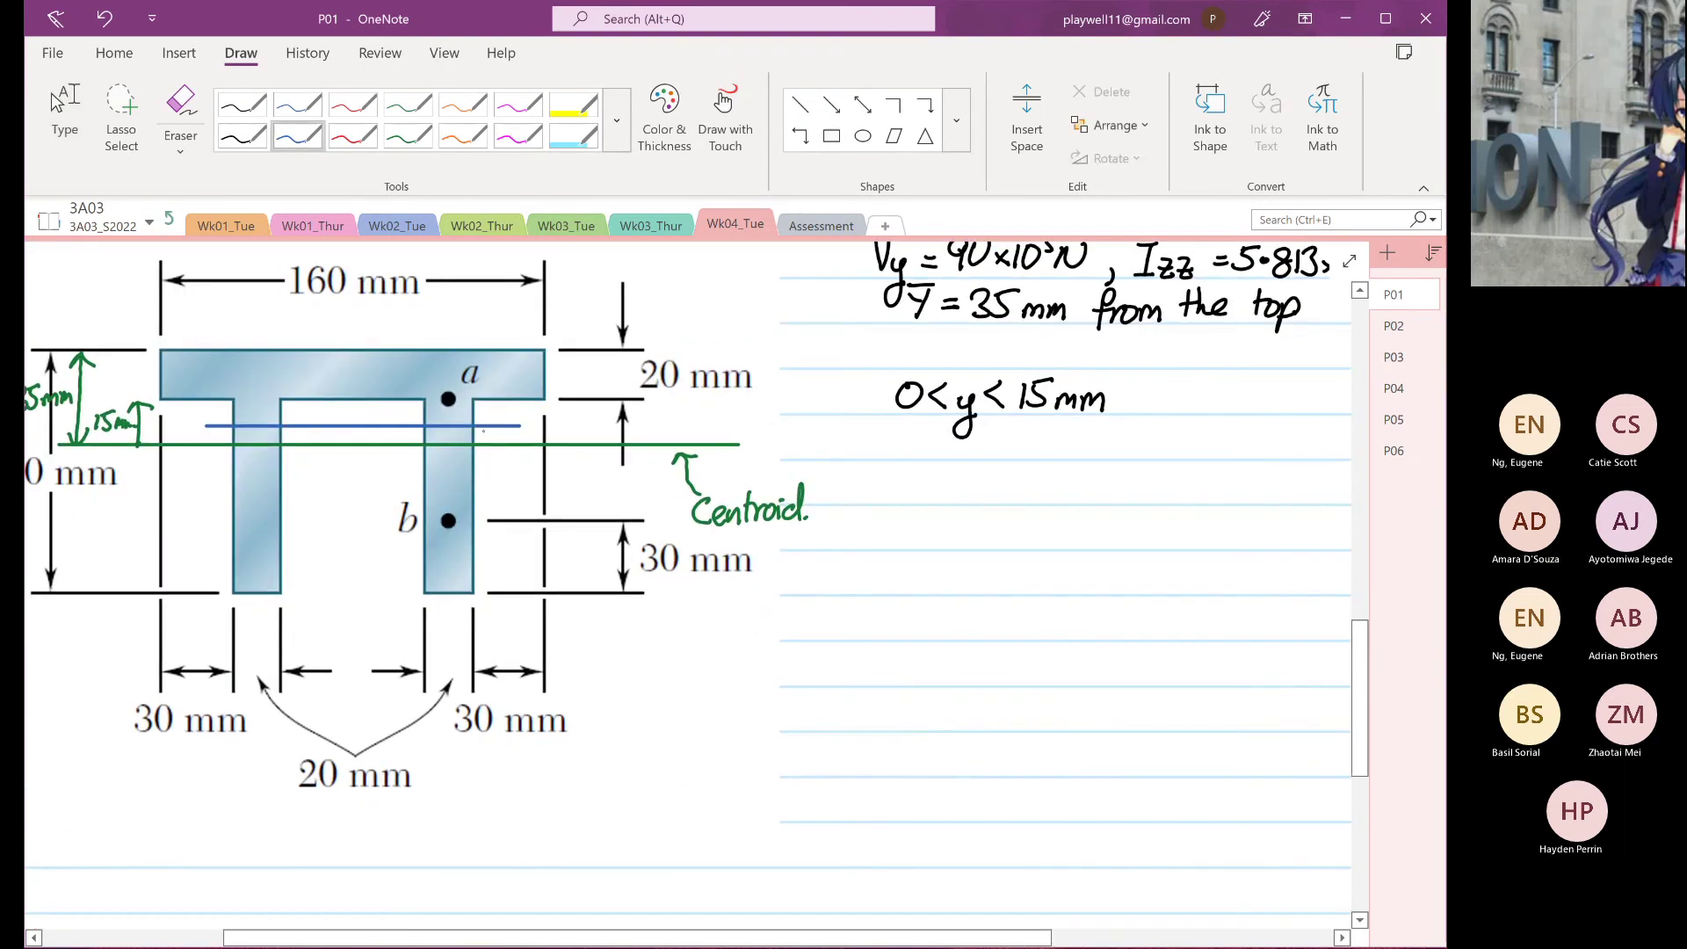
drag(489, 431, 498, 436)
drag(504, 433, 504, 463)
Hatch the top flange with red strokes
click(352, 136)
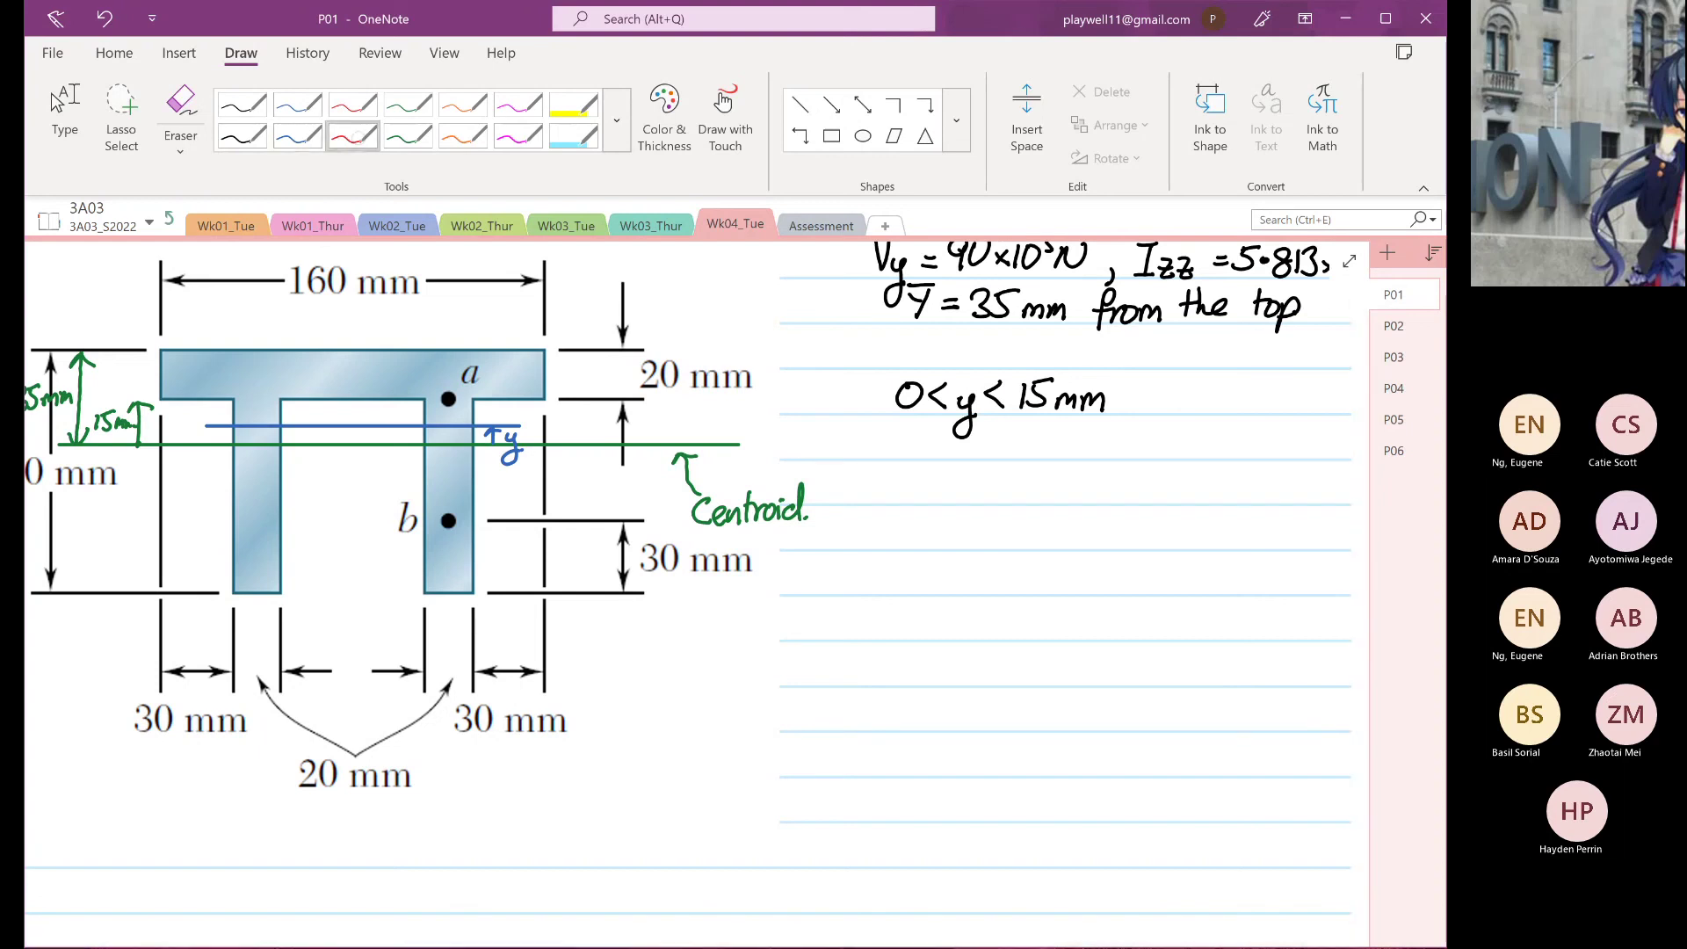
mouse_move(181, 353)
mouse_down()
mouse_move(168, 378)
mouse_move(189, 400)
mouse_up()
mouse_move(248, 352)
mouse_down()
mouse_move(231, 394)
mouse_move(280, 397)
mouse_up()
drag(428, 399, 474, 400)
mouse_move(282, 352)
mouse_down()
mouse_move(261, 393)
mouse_move(358, 370)
mouse_move(344, 398)
mouse_move(475, 398)
mouse_move(528, 360)
mouse_move(506, 398)
mouse_move(533, 387)
mouse_up()
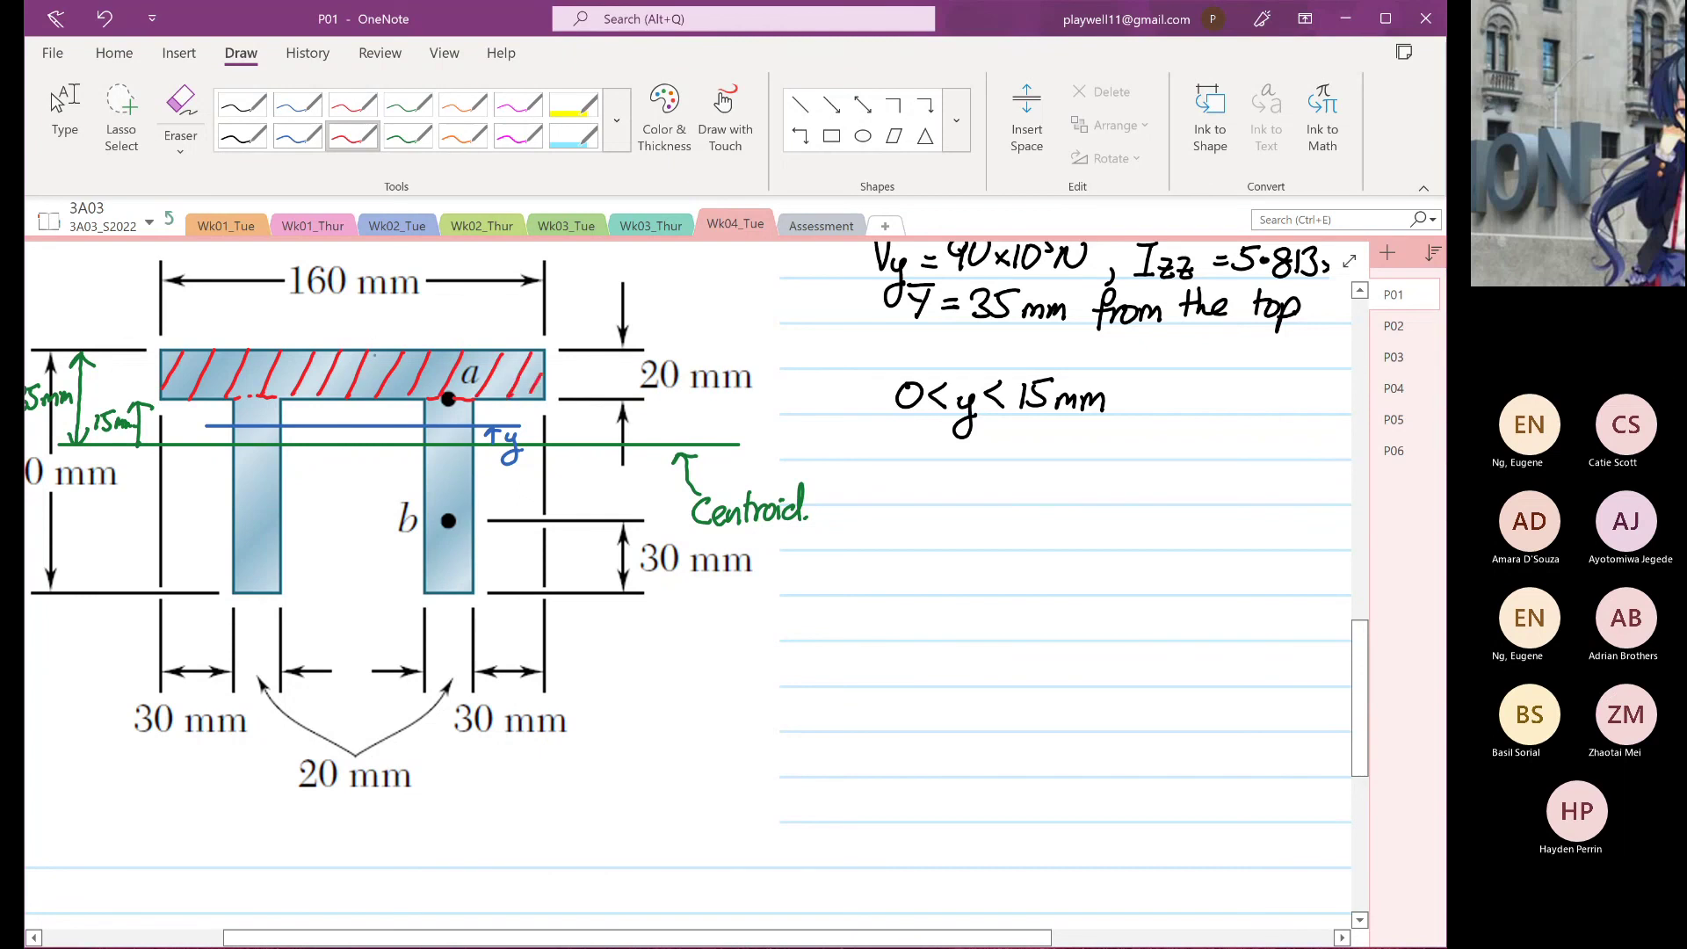
Add a red 'Flange' label, underline y in 0<y<15mm, and extend the flange's lower edge left
mouse_move(392, 325)
mouse_down()
mouse_move(374, 364)
mouse_move(398, 323)
mouse_move(448, 327)
mouse_move(439, 341)
mouse_up()
drag(455, 318, 466, 321)
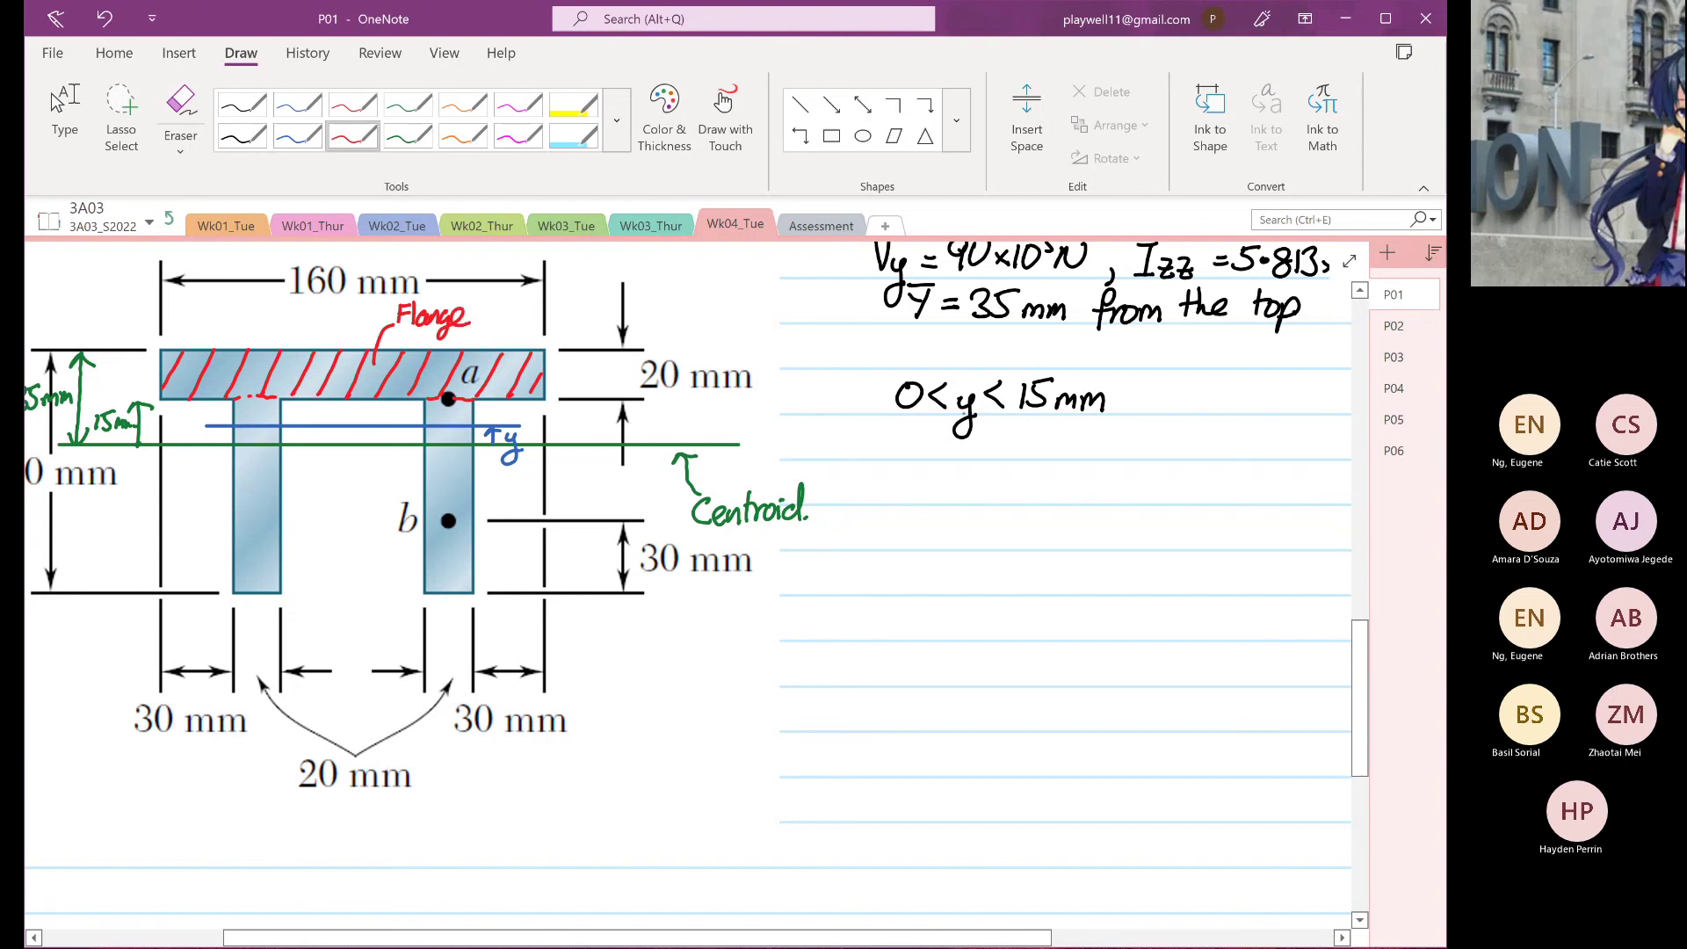
drag(949, 419, 978, 418)
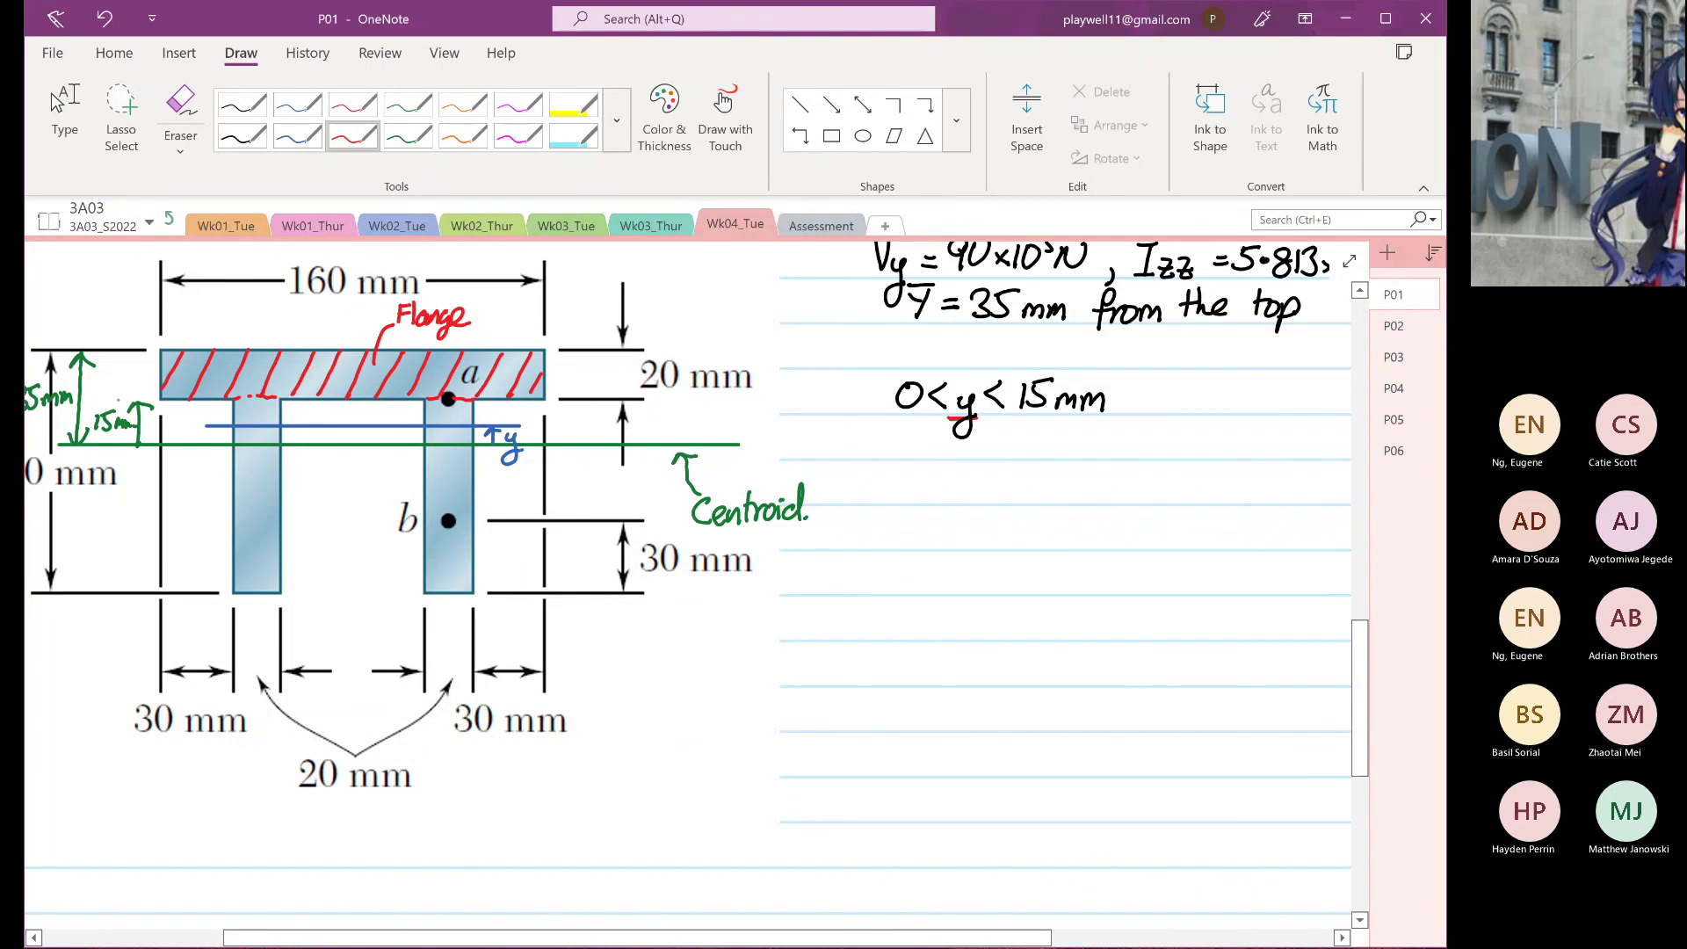
drag(113, 403, 161, 400)
Replace the red web-top hatching with magenta hatching on both web tops below the flange
drag(239, 404, 275, 418)
drag(262, 398, 277, 409)
drag(426, 404, 471, 418)
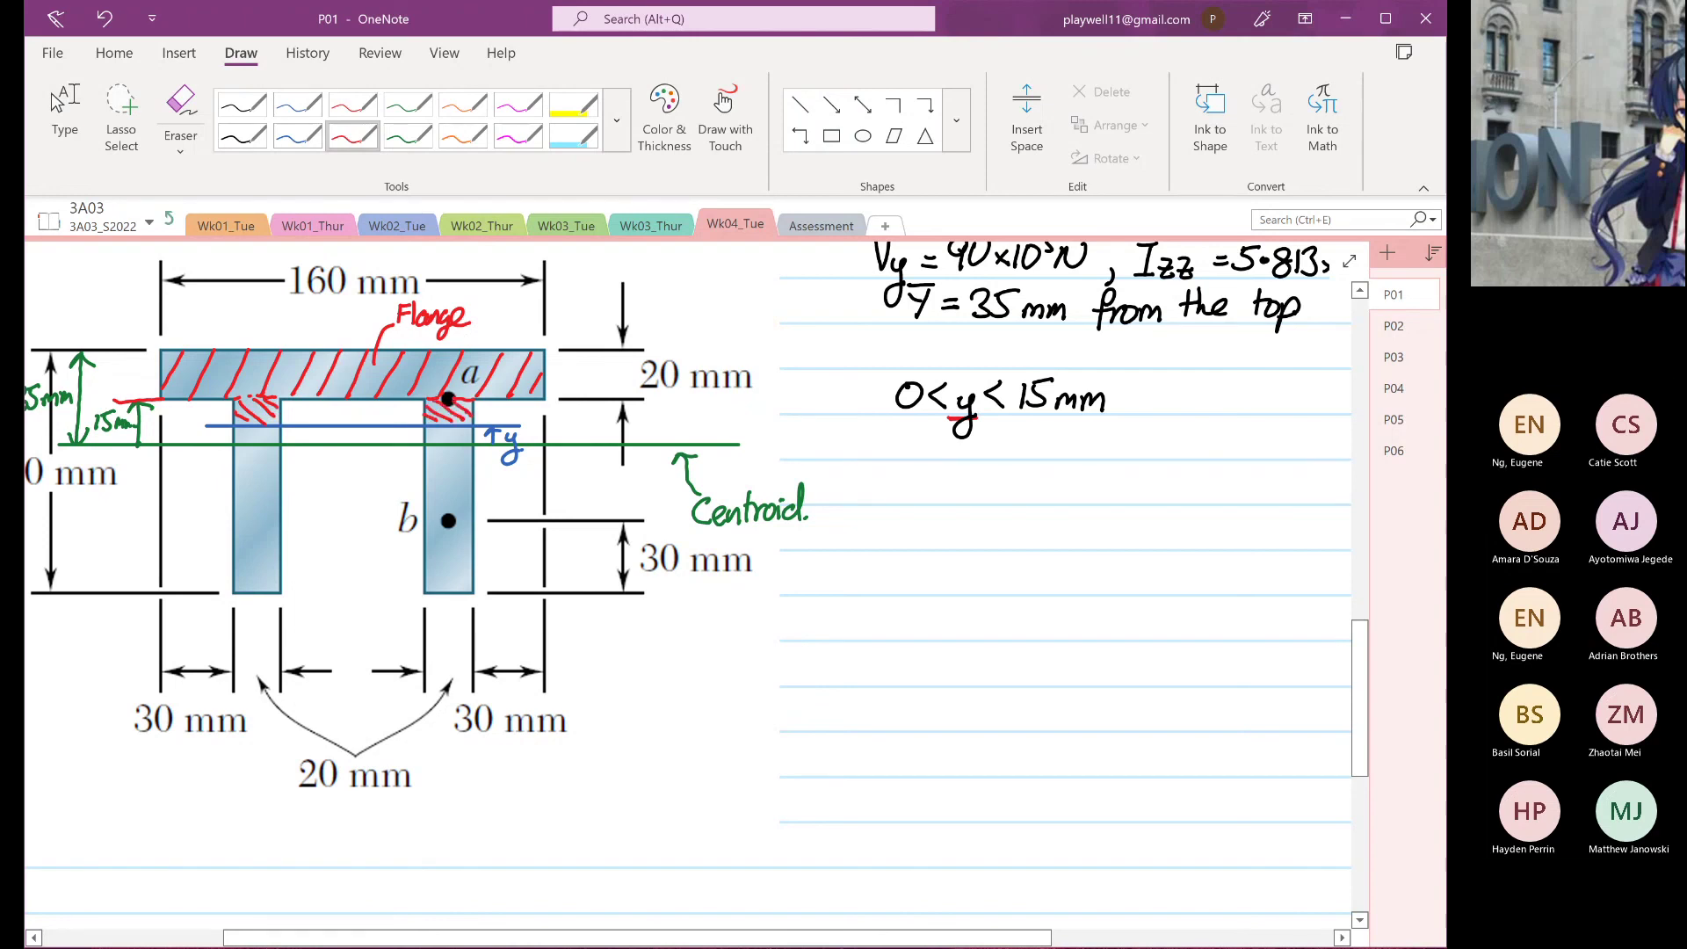
click(103, 19)
click(104, 18)
click(104, 18)
click(104, 19)
click(104, 19)
click(103, 18)
click(104, 18)
click(518, 136)
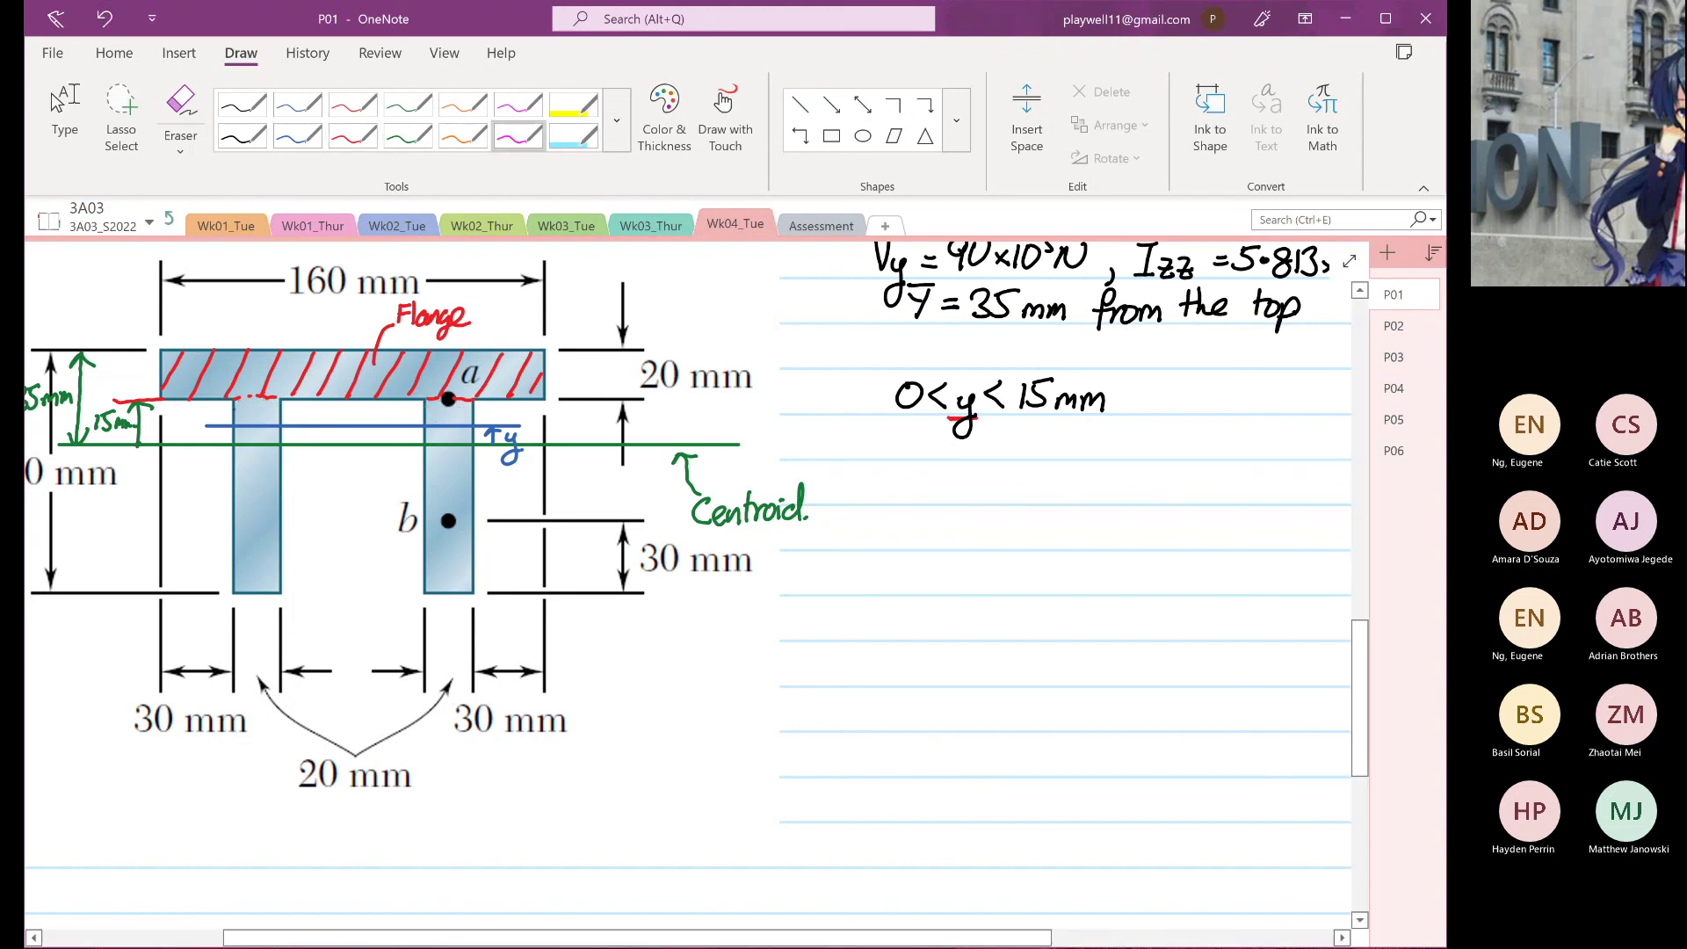
drag(233, 410, 277, 412)
drag(425, 415, 440, 419)
drag(436, 410, 472, 414)
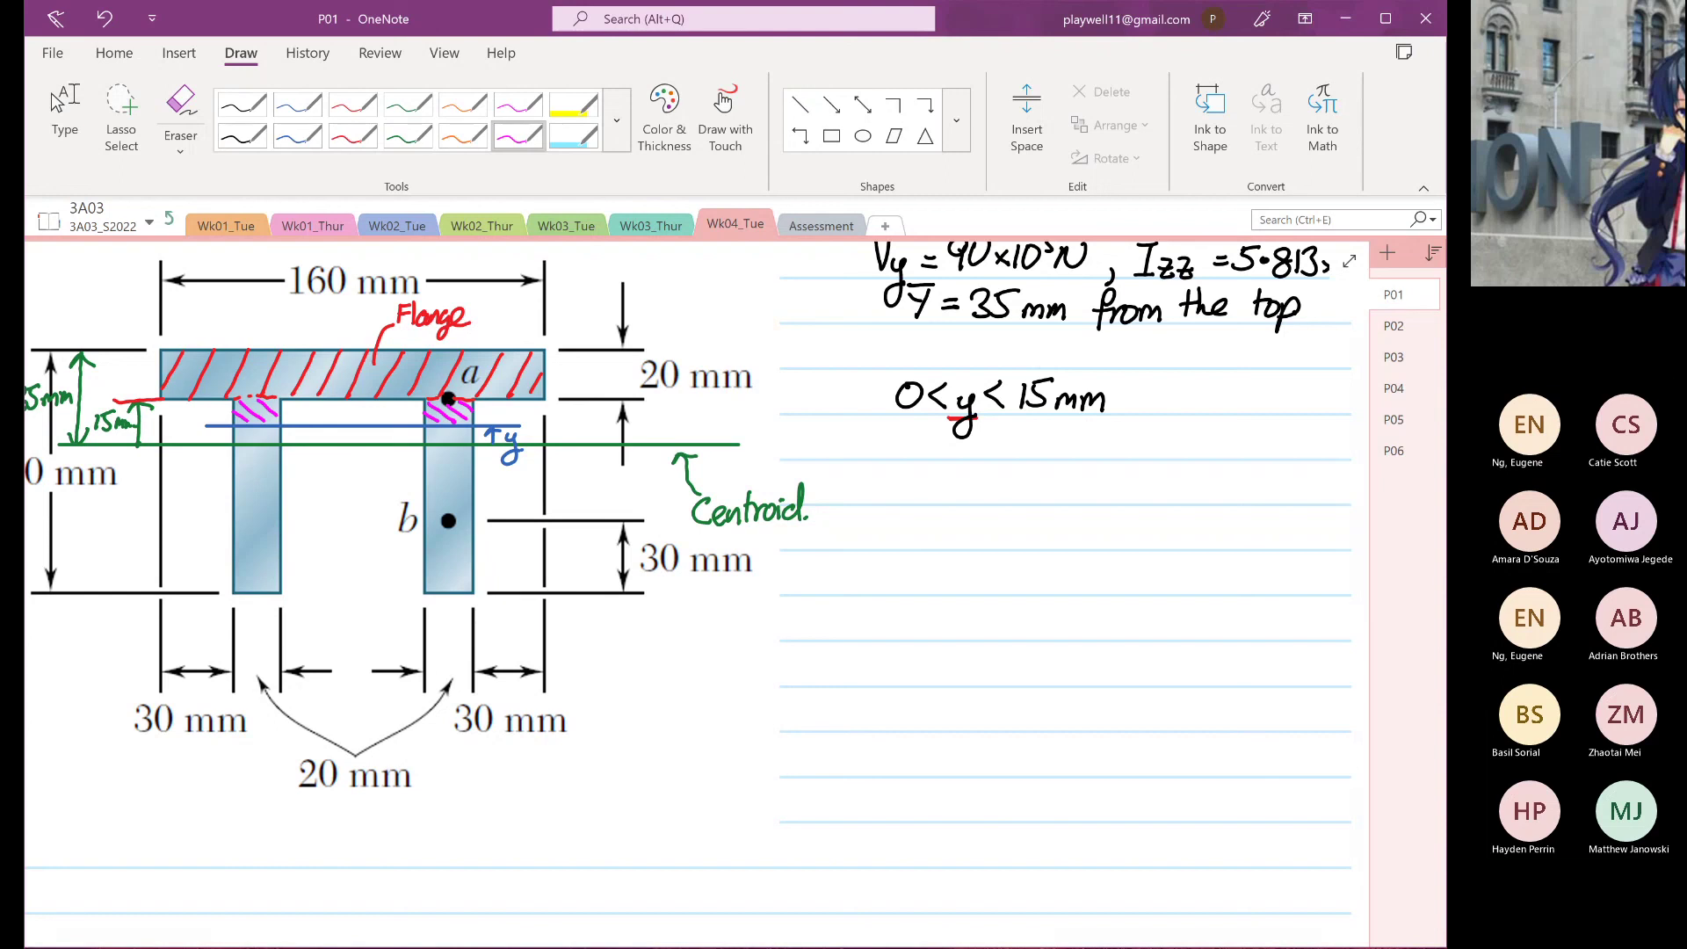
Draw a magenta line across the web tops and label it ȳ beside the blue y
click(61, 110)
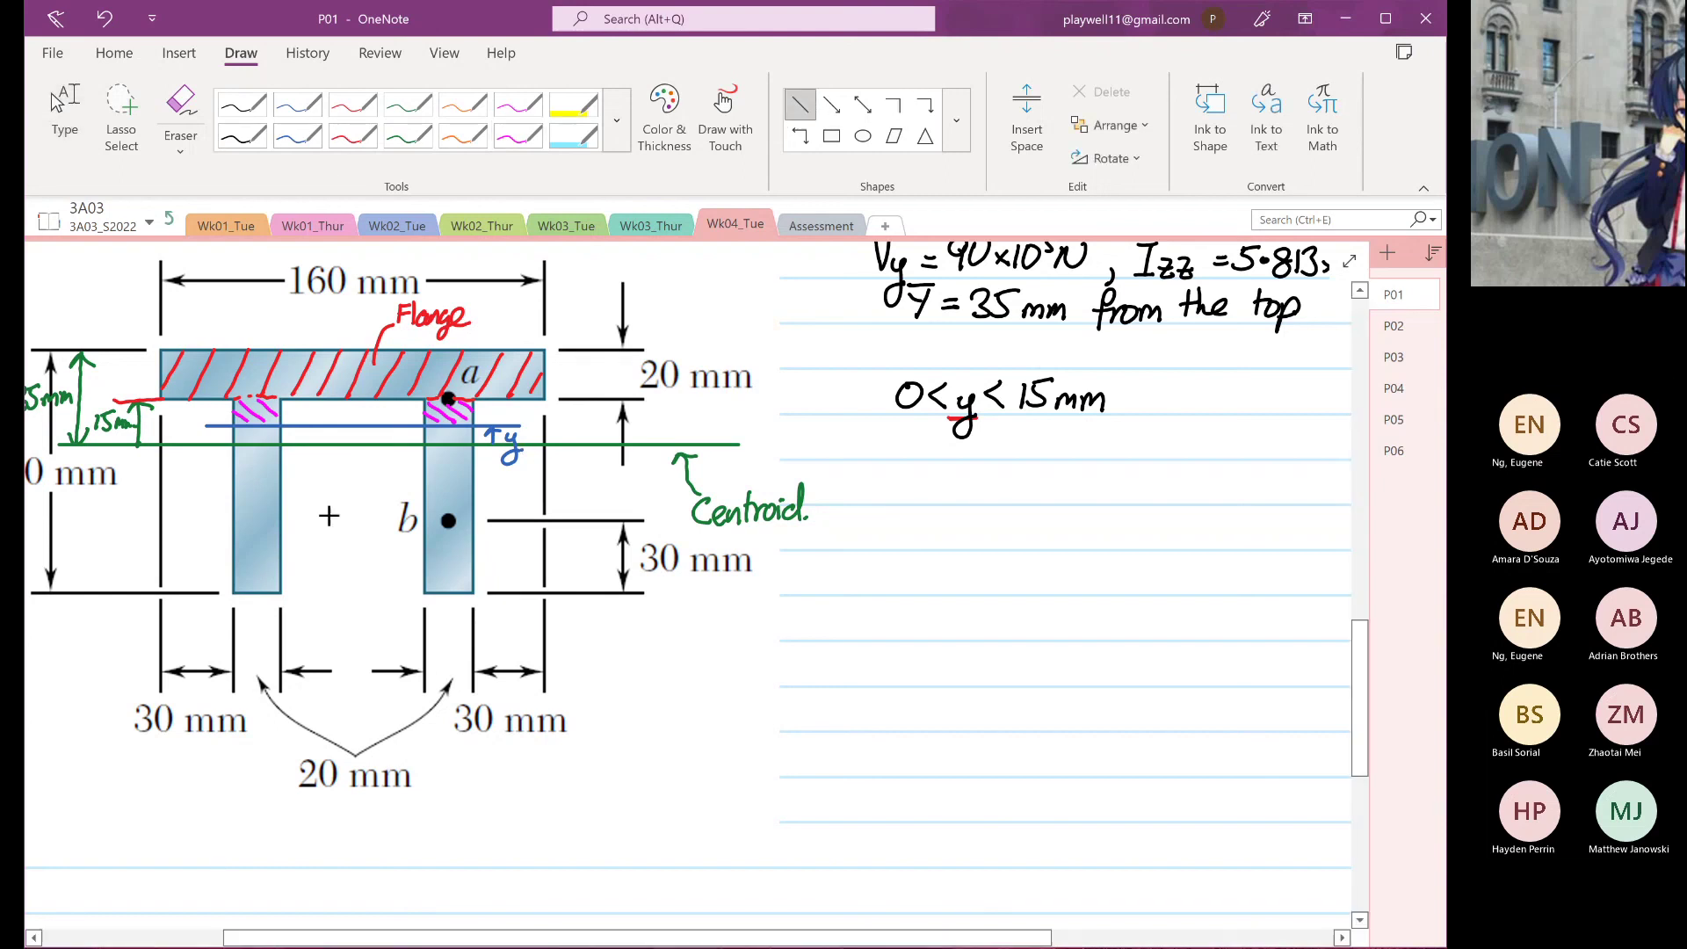
mouse_move(213, 409)
mouse_down()
mouse_move(587, 411)
mouse_move(570, 440)
mouse_move(579, 417)
mouse_move(588, 437)
mouse_up()
click(619, 331)
click(566, 422)
mouse_move(596, 423)
mouse_down()
mouse_move(586, 457)
mouse_move(600, 418)
mouse_up()
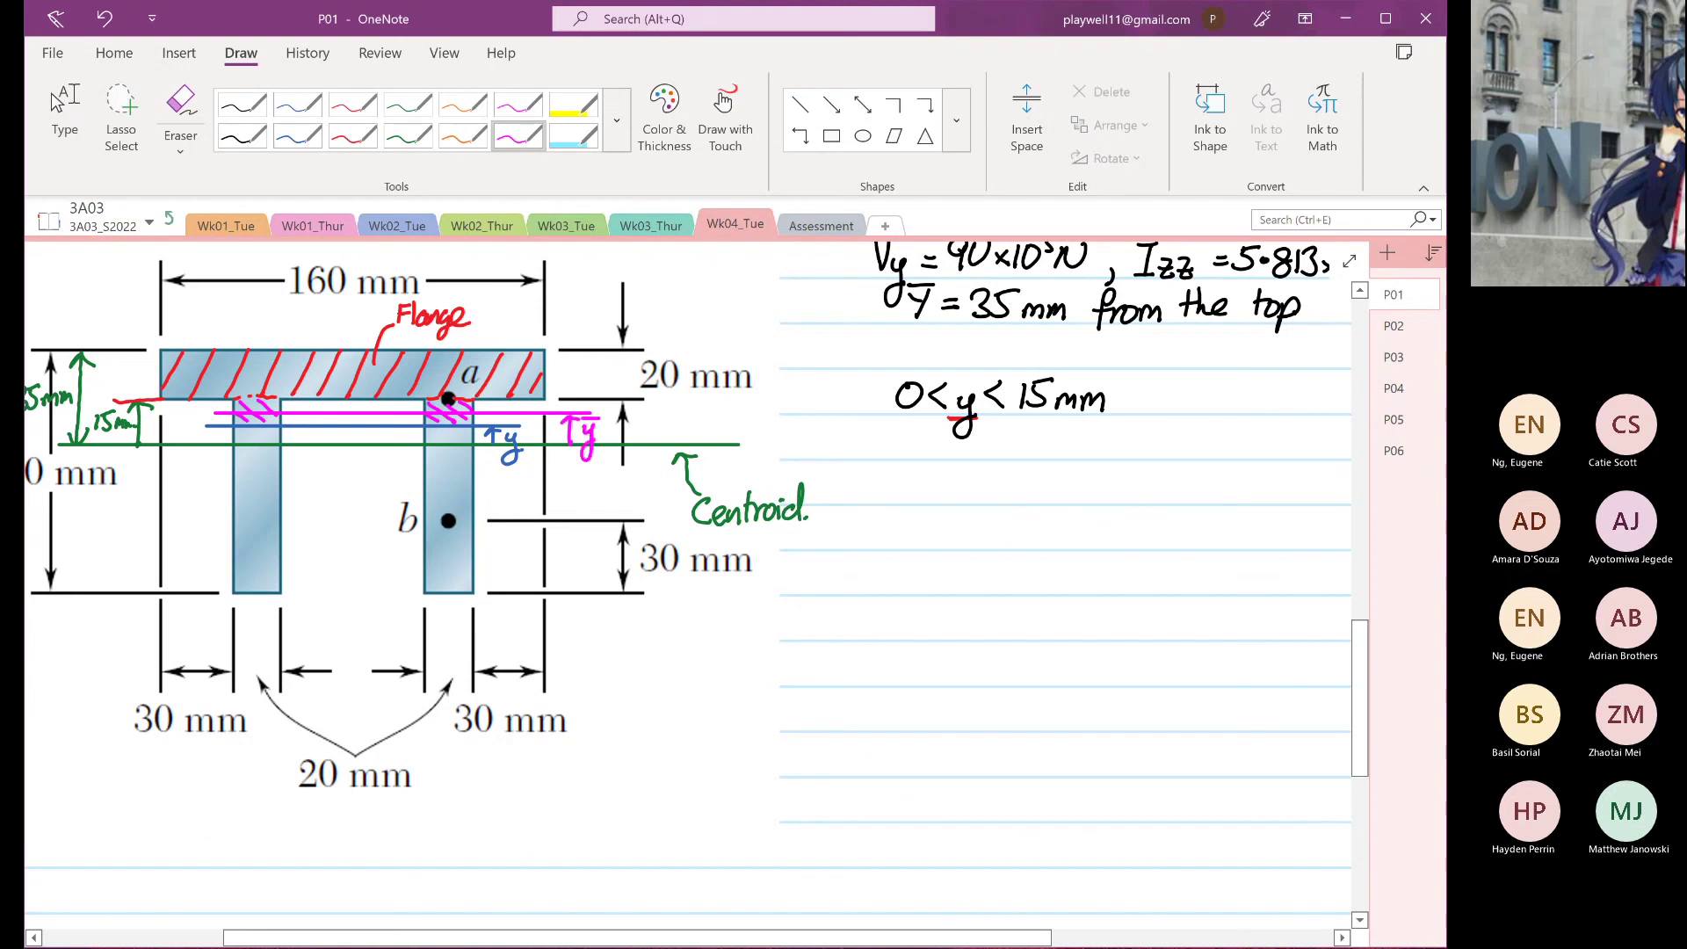
Start a black datum mark at the right end of the centroid line
click(242, 136)
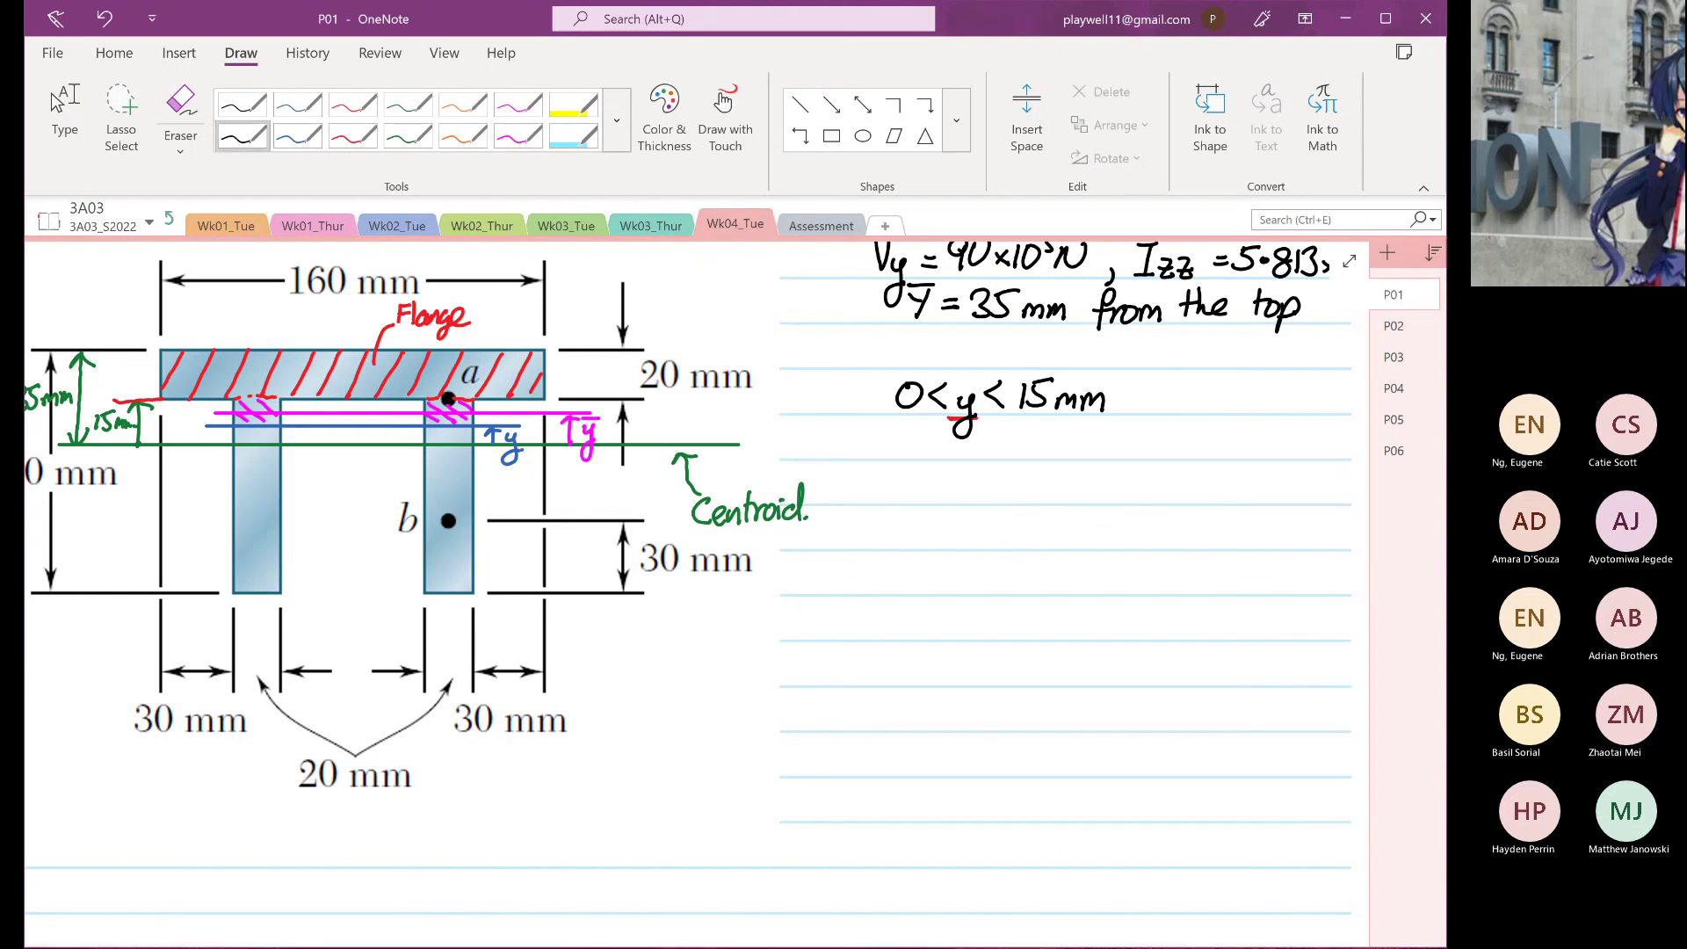
drag(1110, 826, 1046, 826)
drag(1064, 761, 1148, 762)
click(54, 101)
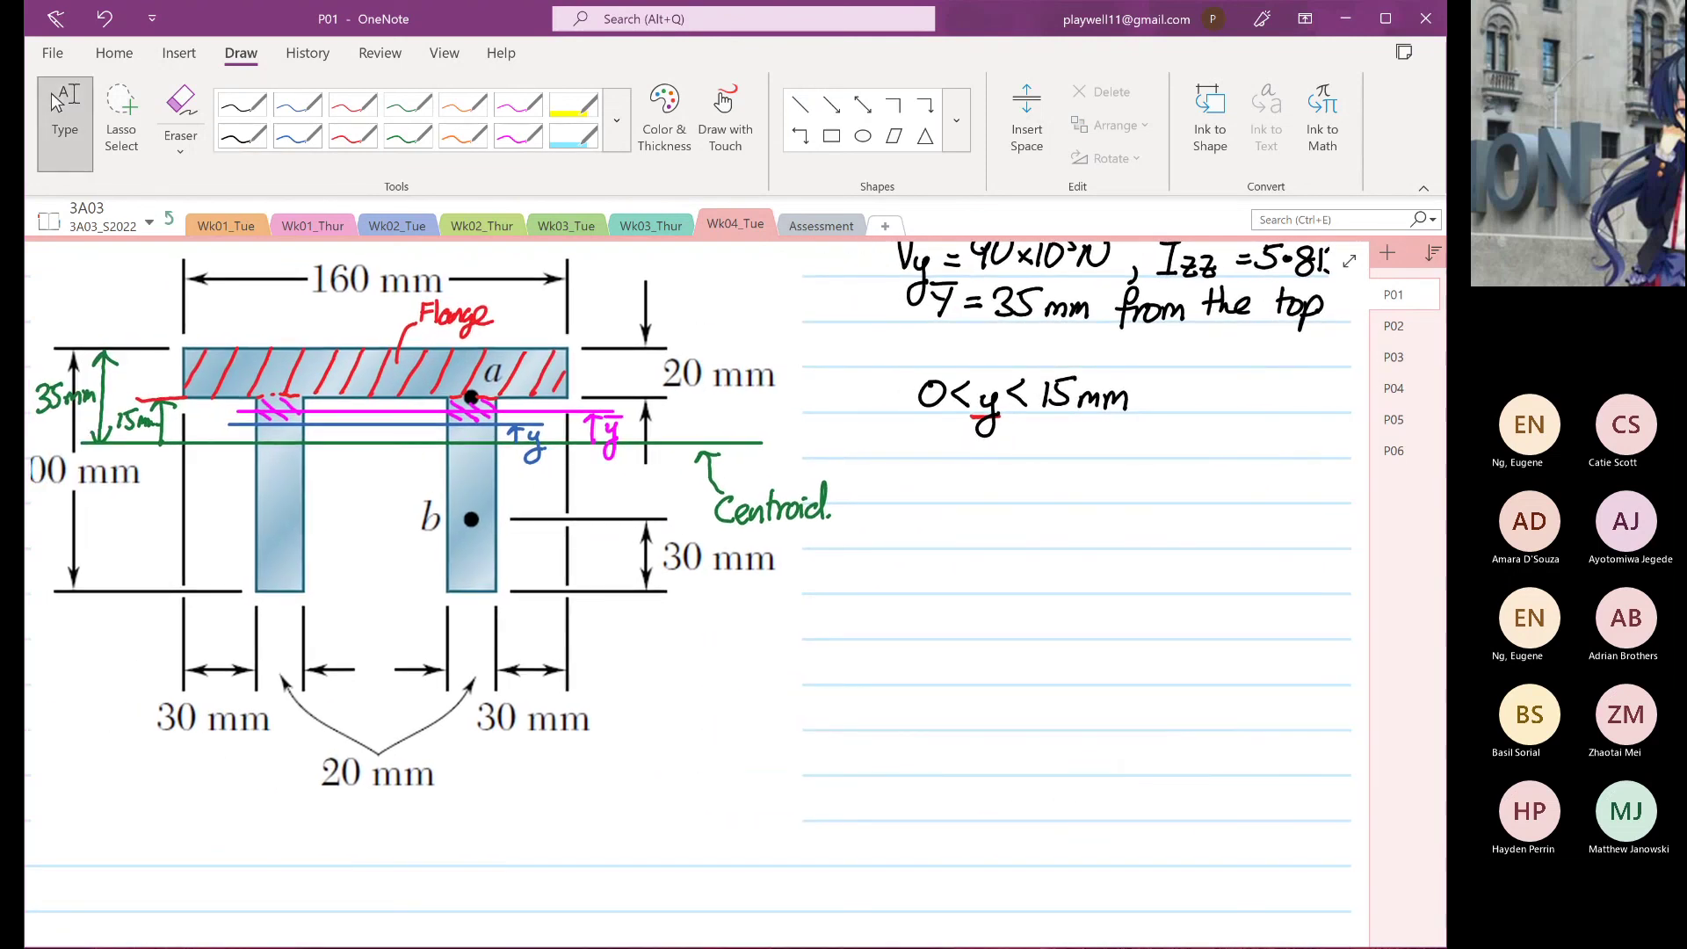
click(242, 136)
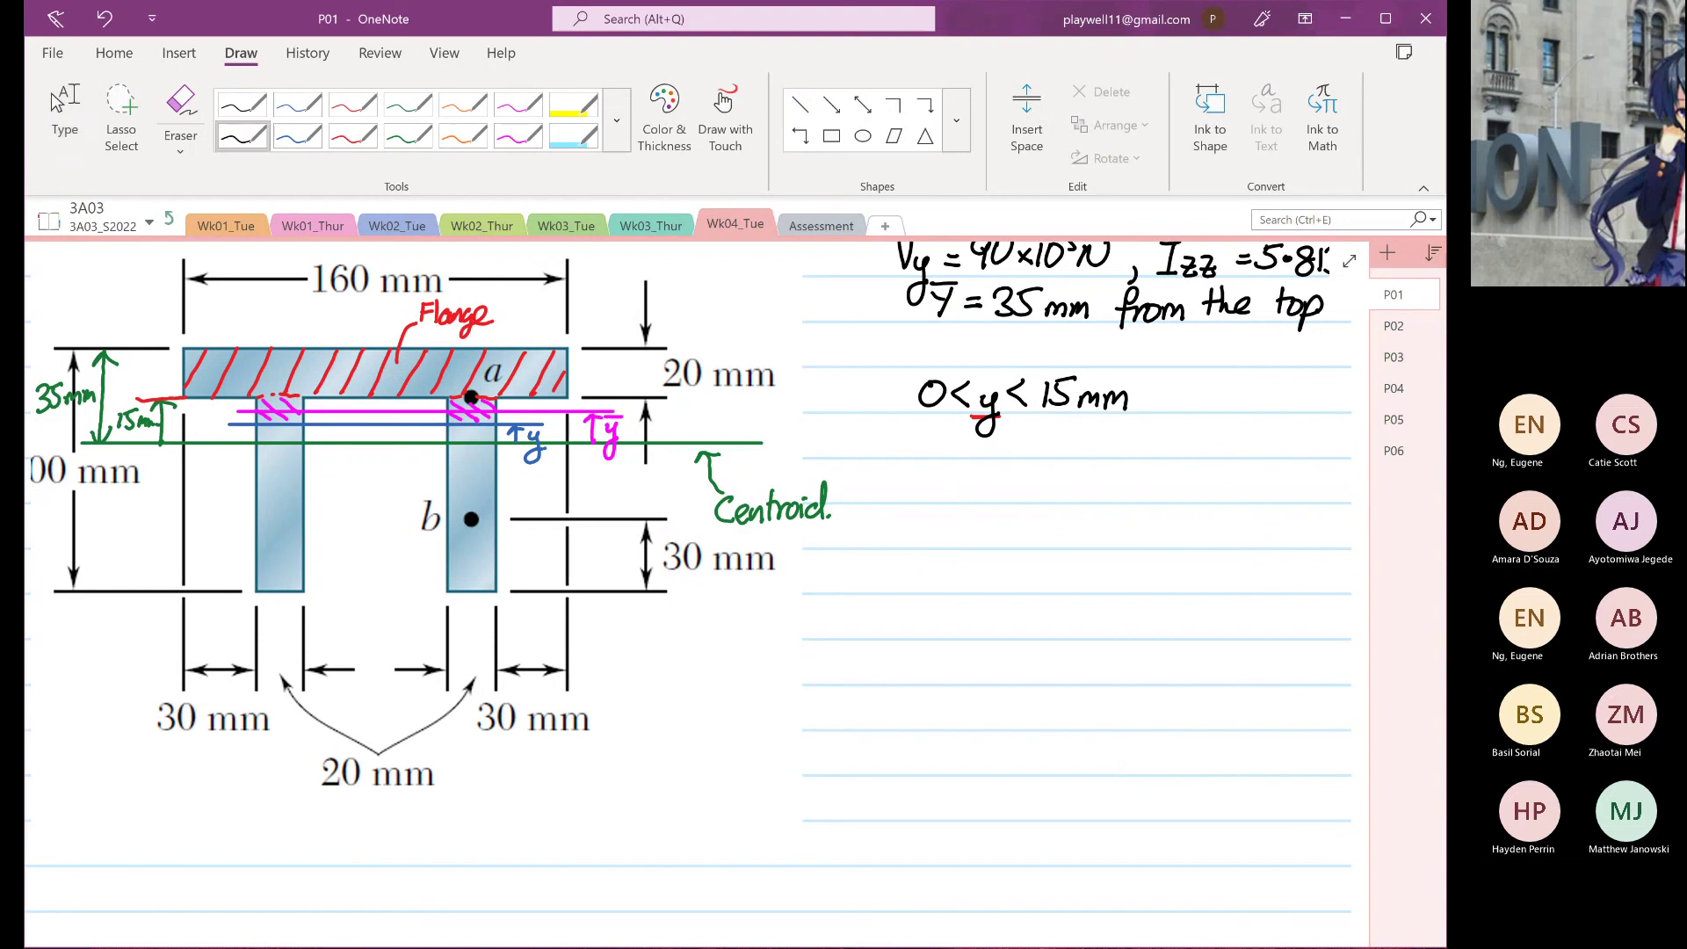
click(733, 428)
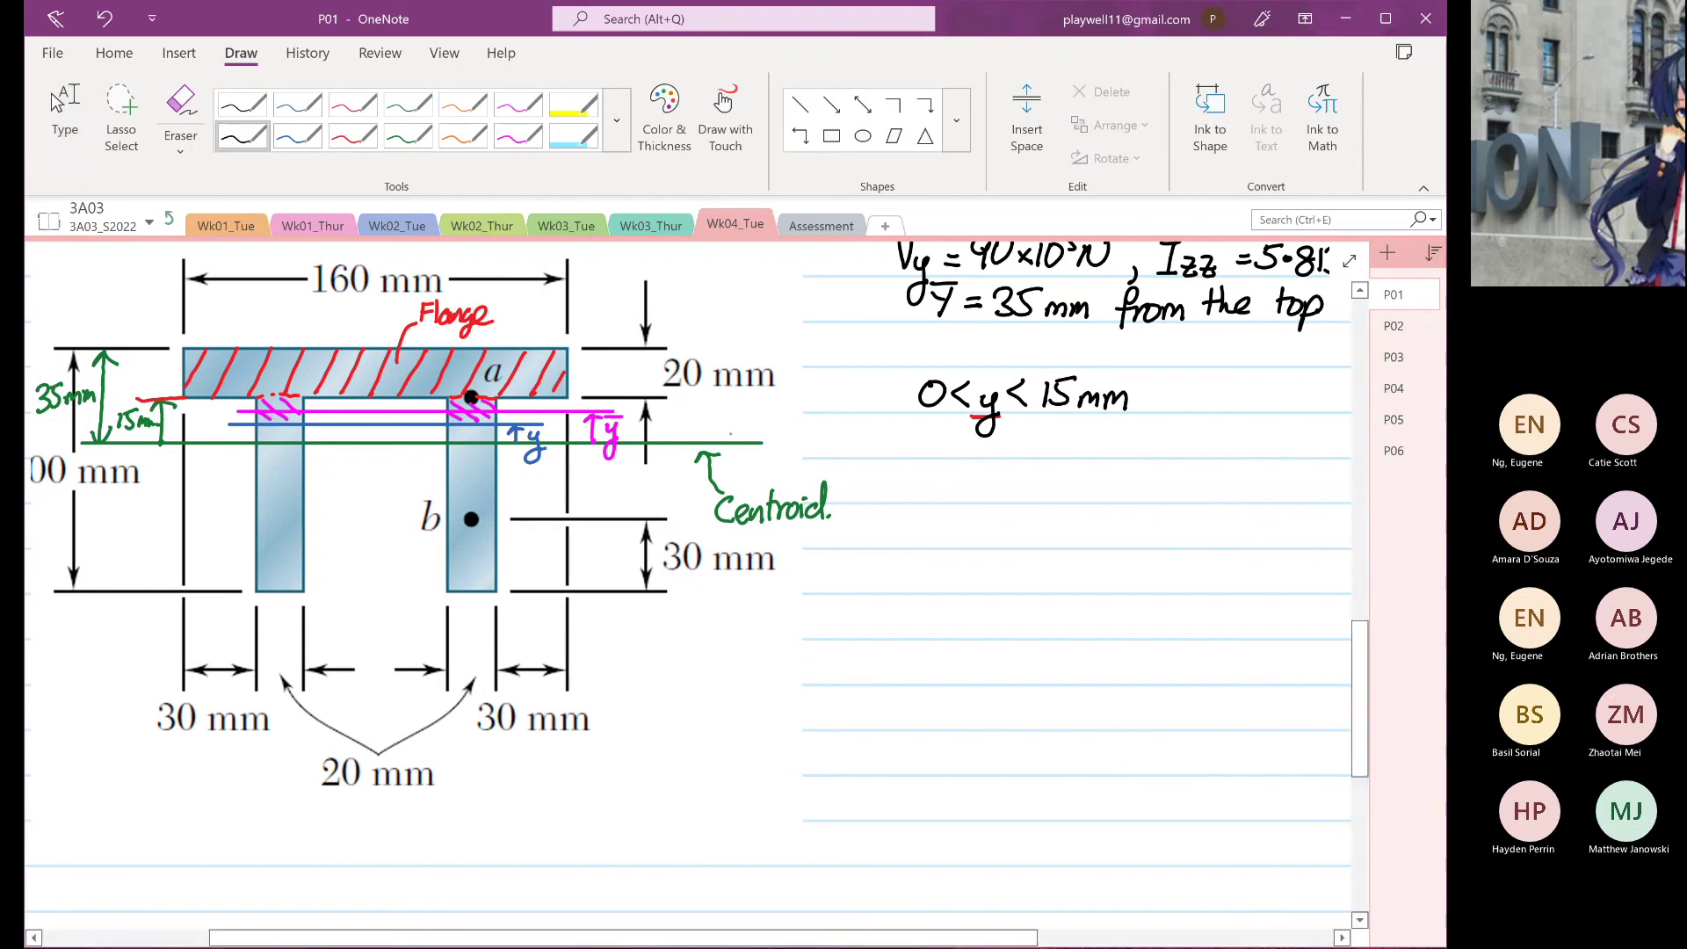
mouse_move(731, 442)
mouse_down()
mouse_move(743, 421)
mouse_move(754, 440)
mouse_move(751, 388)
mouse_move(733, 403)
mouse_move(766, 433)
mouse_move(841, 432)
mouse_up()
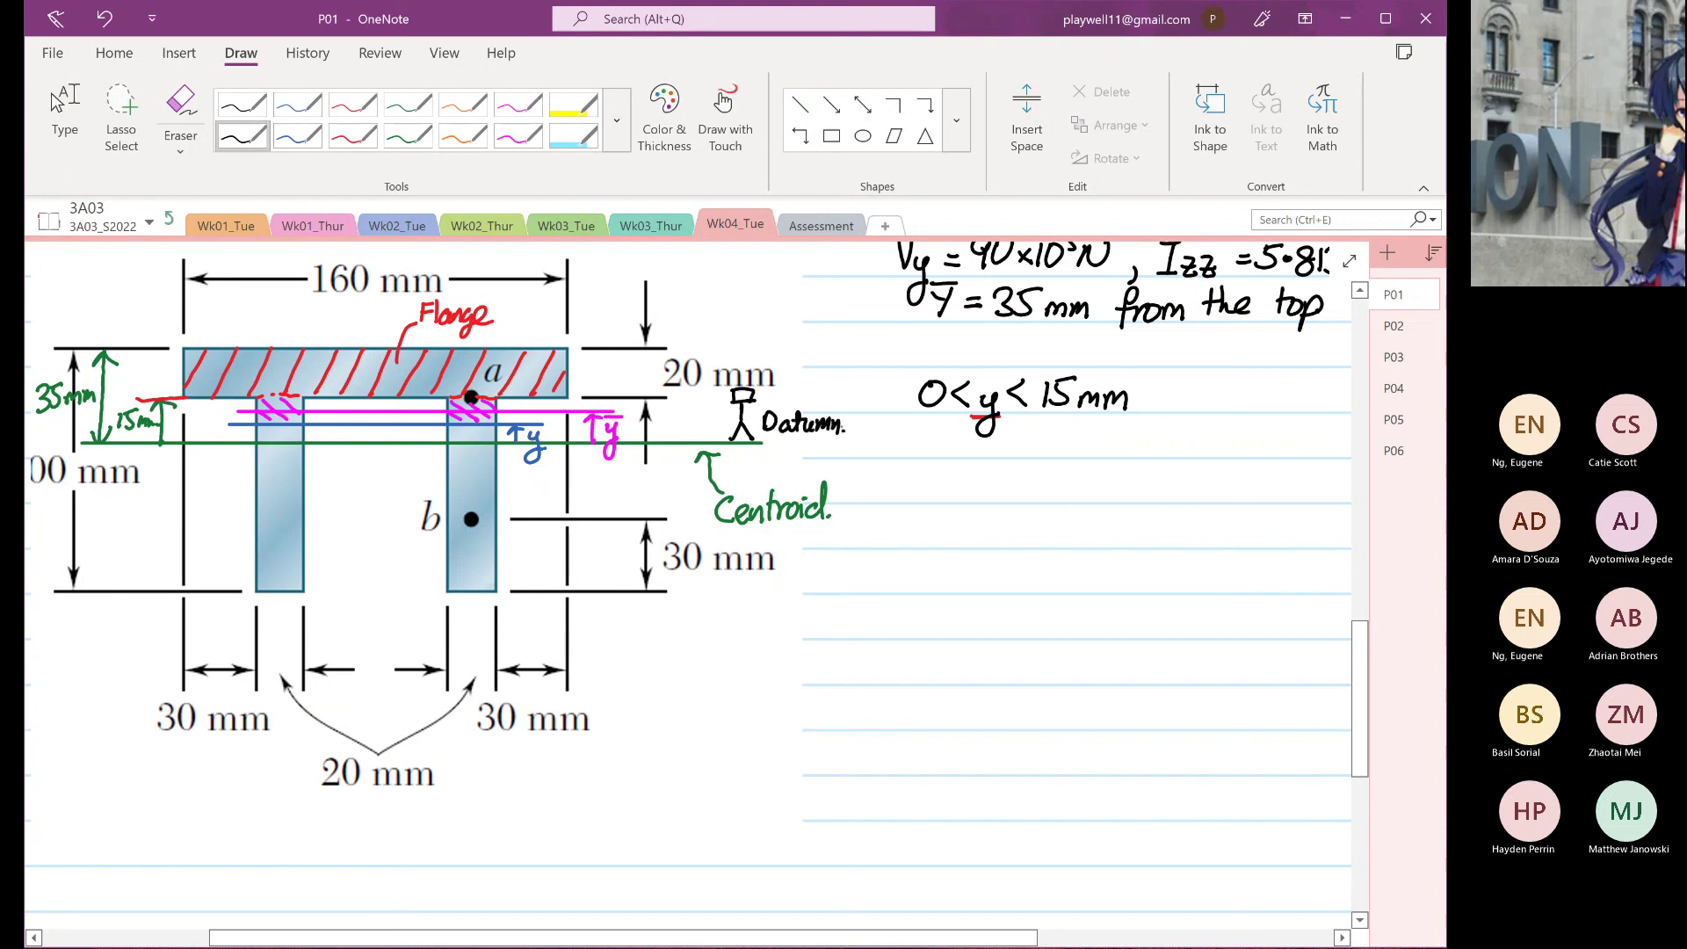
Ink a downward arrow left of the figure labelled 'Analysis direction.'
drag(780, 802, 891, 802)
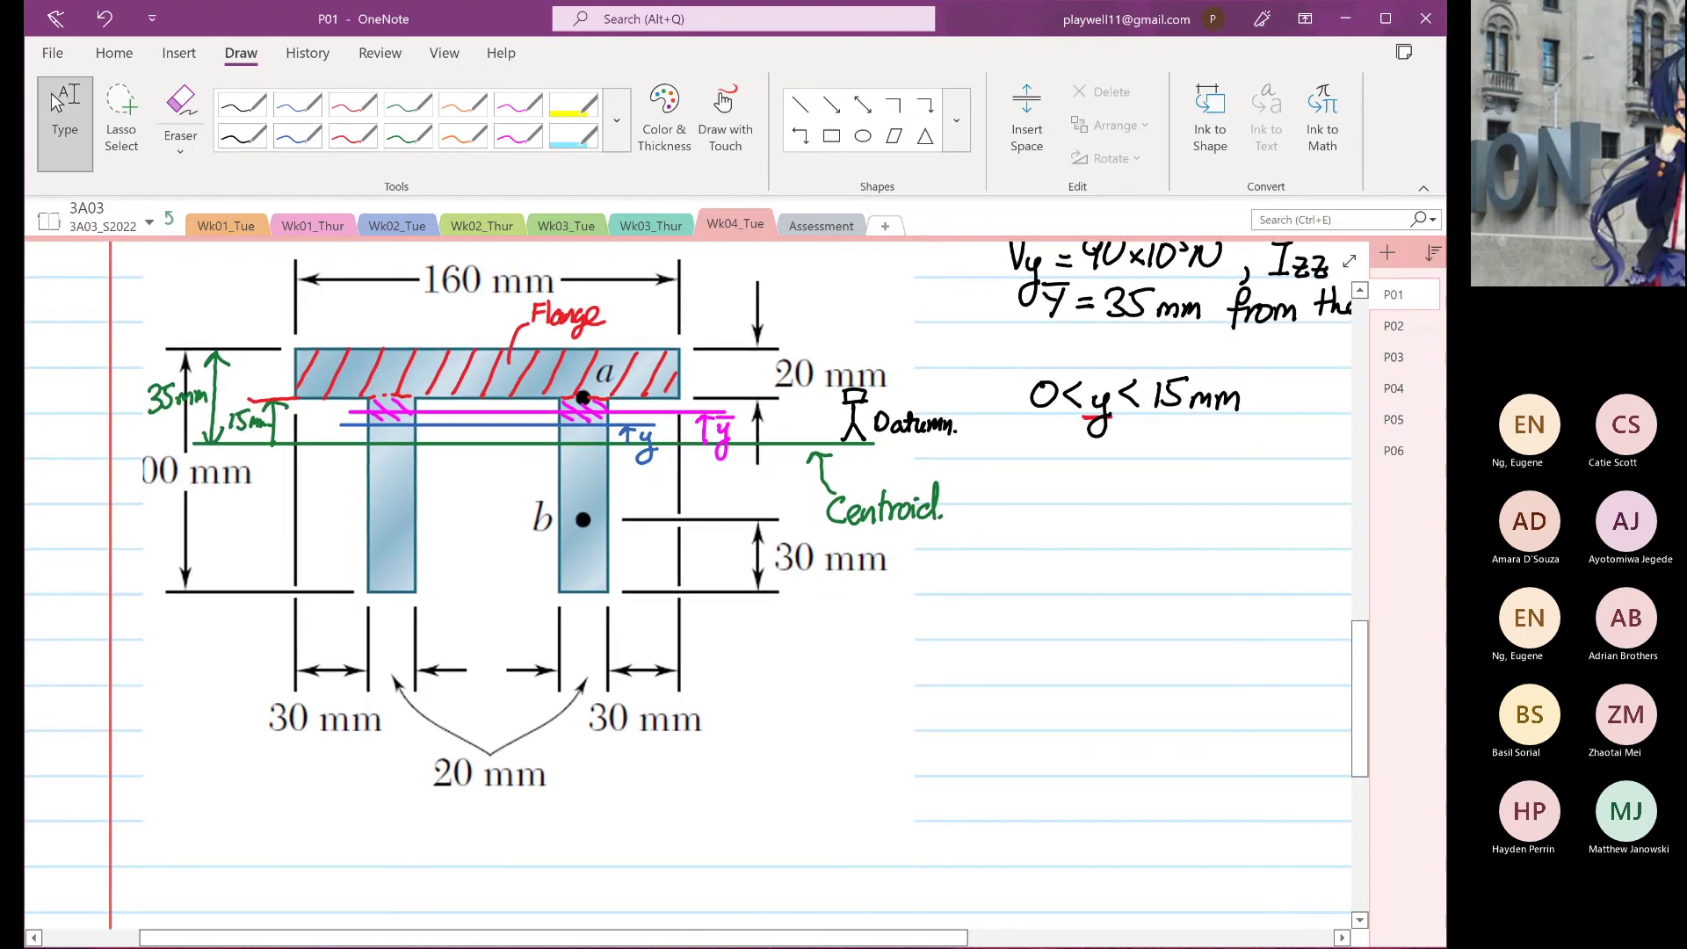
mouse_move(127, 351)
mouse_down()
mouse_move(125, 414)
mouse_move(136, 399)
mouse_up()
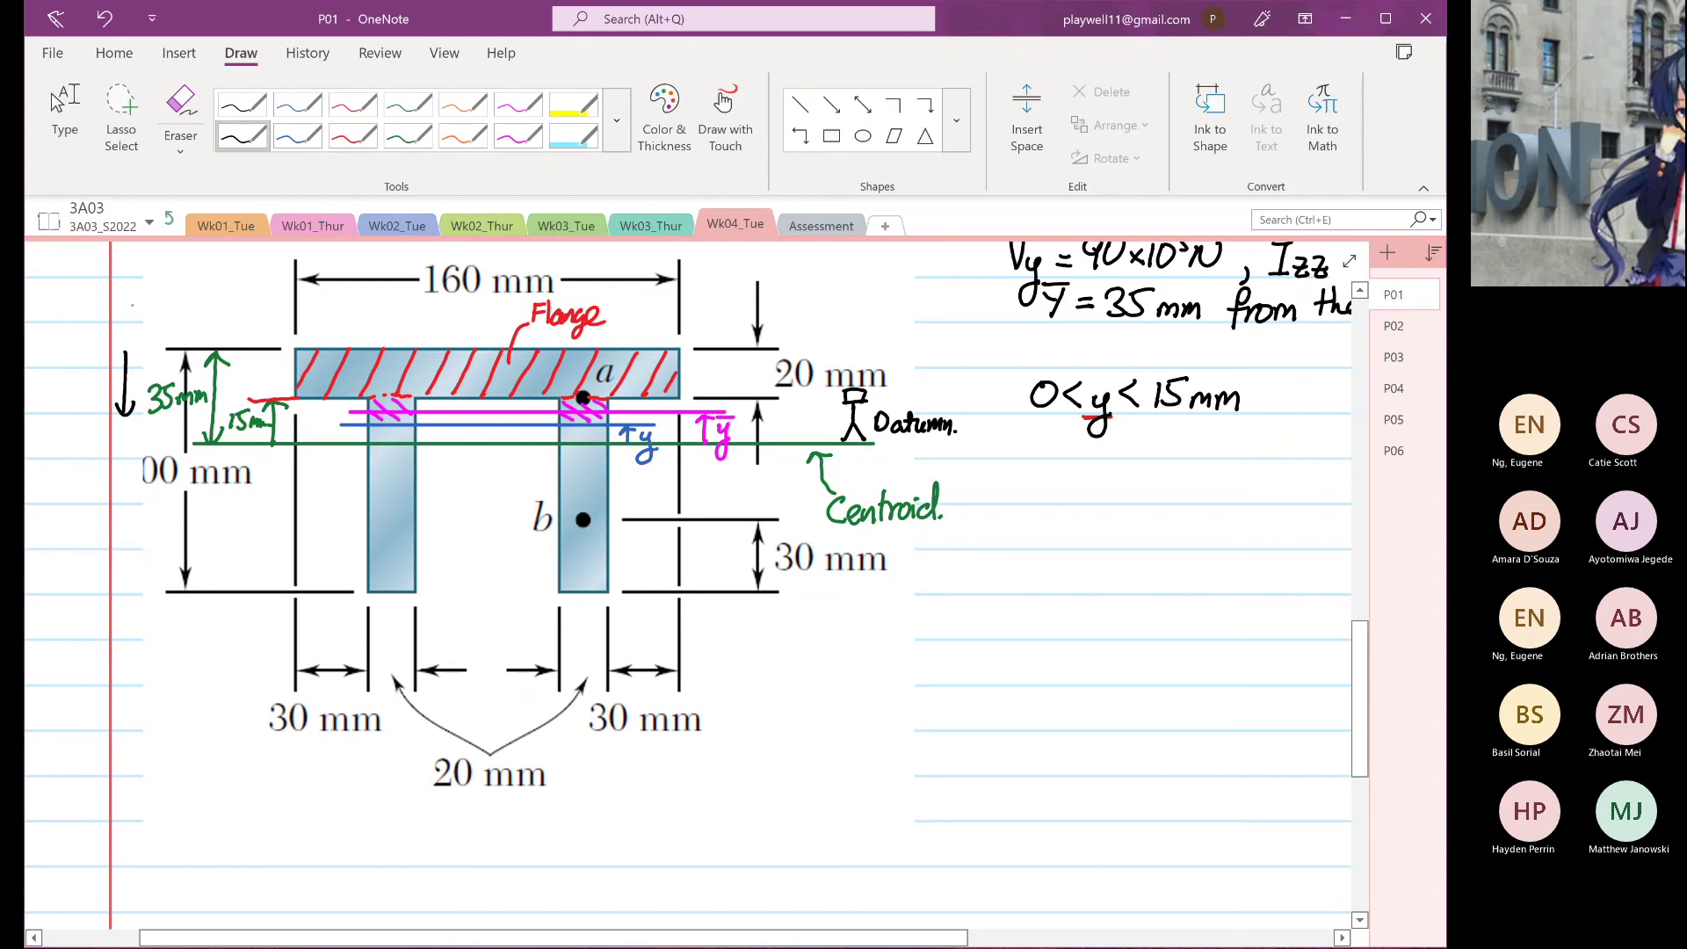
mouse_move(128, 324)
mouse_down()
mouse_move(151, 310)
mouse_move(171, 324)
mouse_up()
mouse_move(175, 292)
mouse_down()
mouse_move(179, 341)
mouse_move(216, 305)
mouse_move(204, 324)
mouse_move(246, 322)
mouse_up()
drag(253, 307, 309, 319)
drag(312, 307, 318, 304)
drag(324, 314, 334, 316)
Begin writing Q below 0<y<15mm
drag(1031, 836, 960, 828)
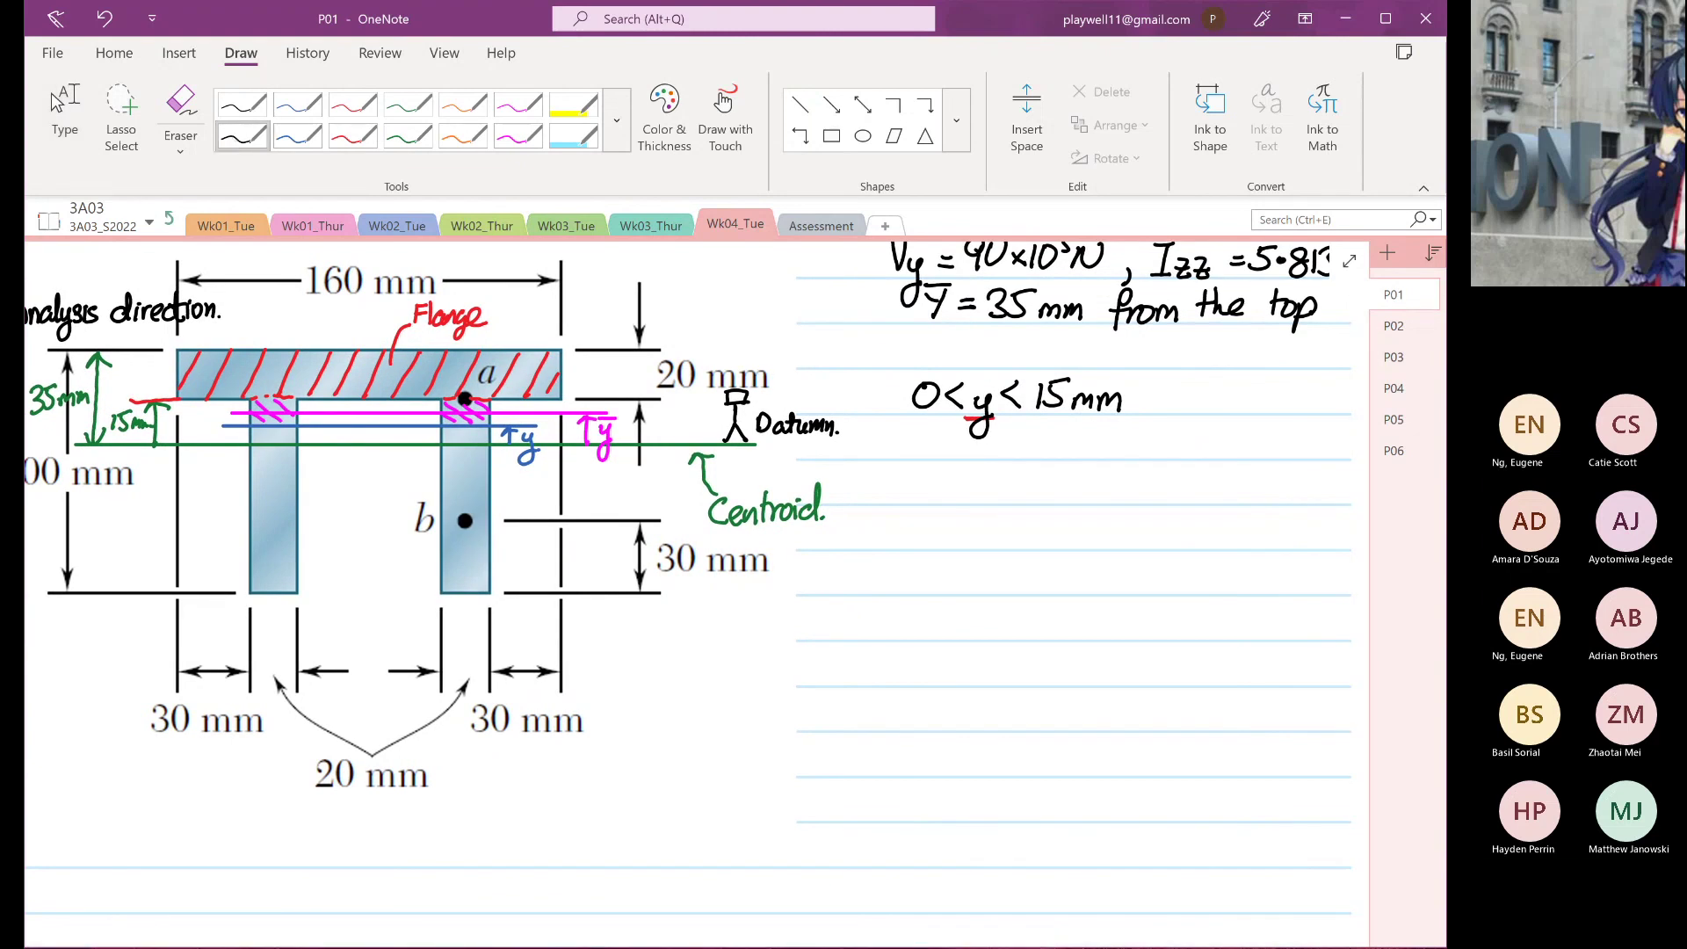
click(913, 482)
mouse_move(920, 473)
mouse_down()
mouse_move(933, 503)
mouse_move(965, 490)
mouse_move(948, 527)
mouse_move(968, 507)
mouse_move(914, 488)
mouse_up()
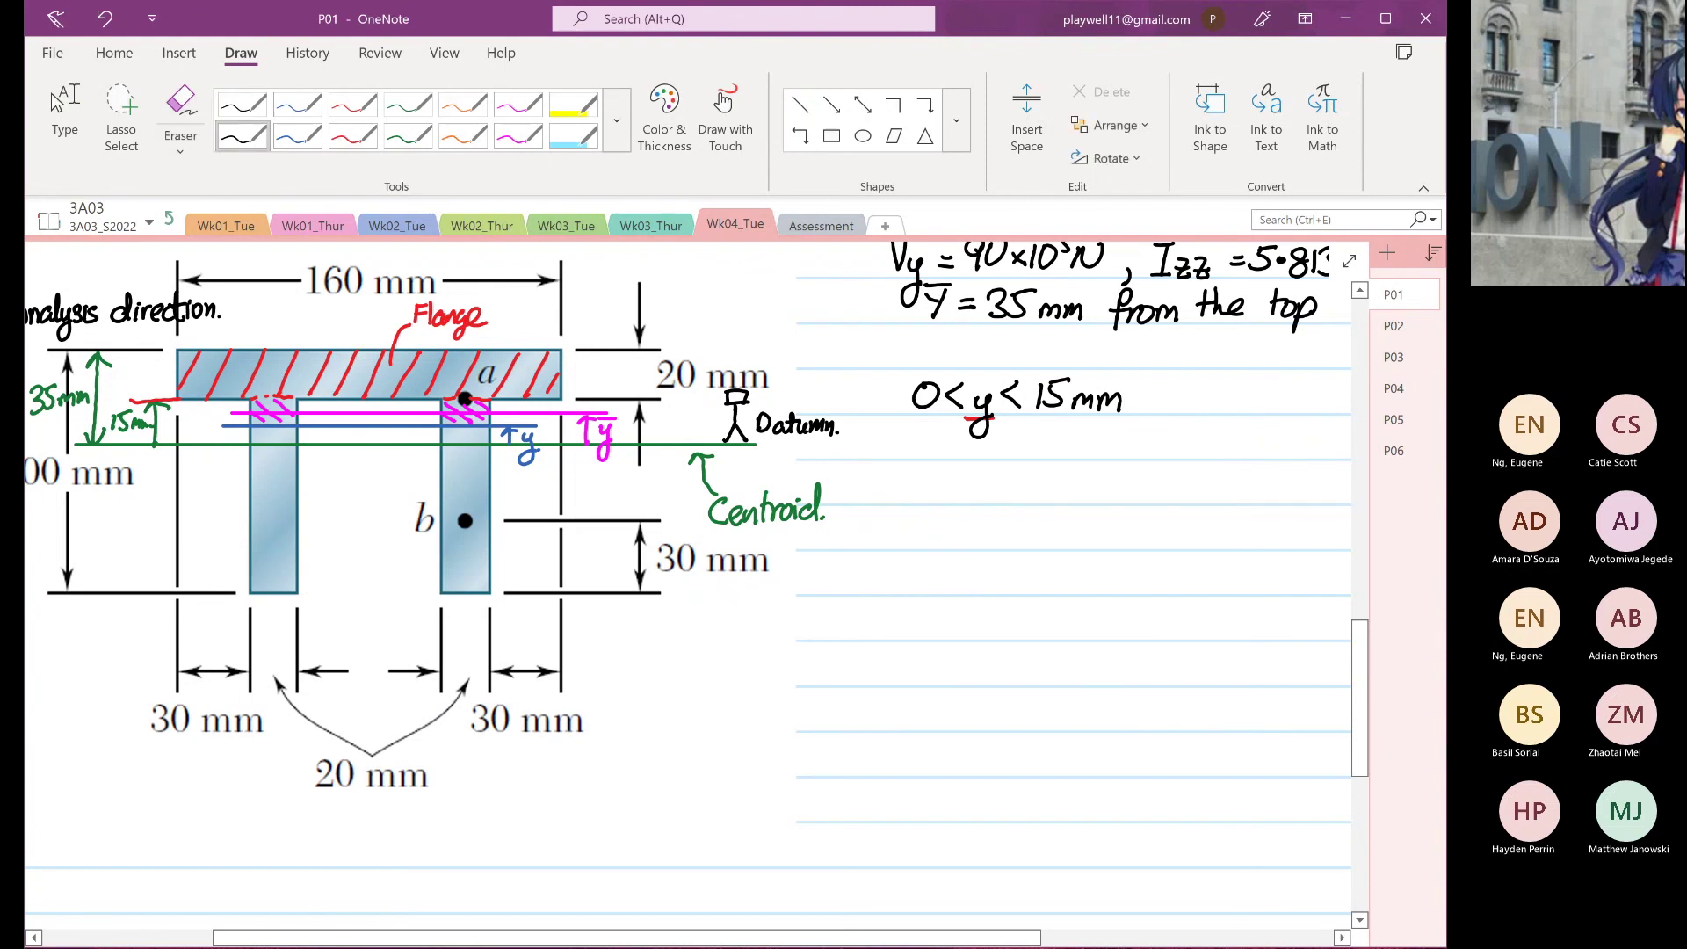
drag(906, 675, 952, 739)
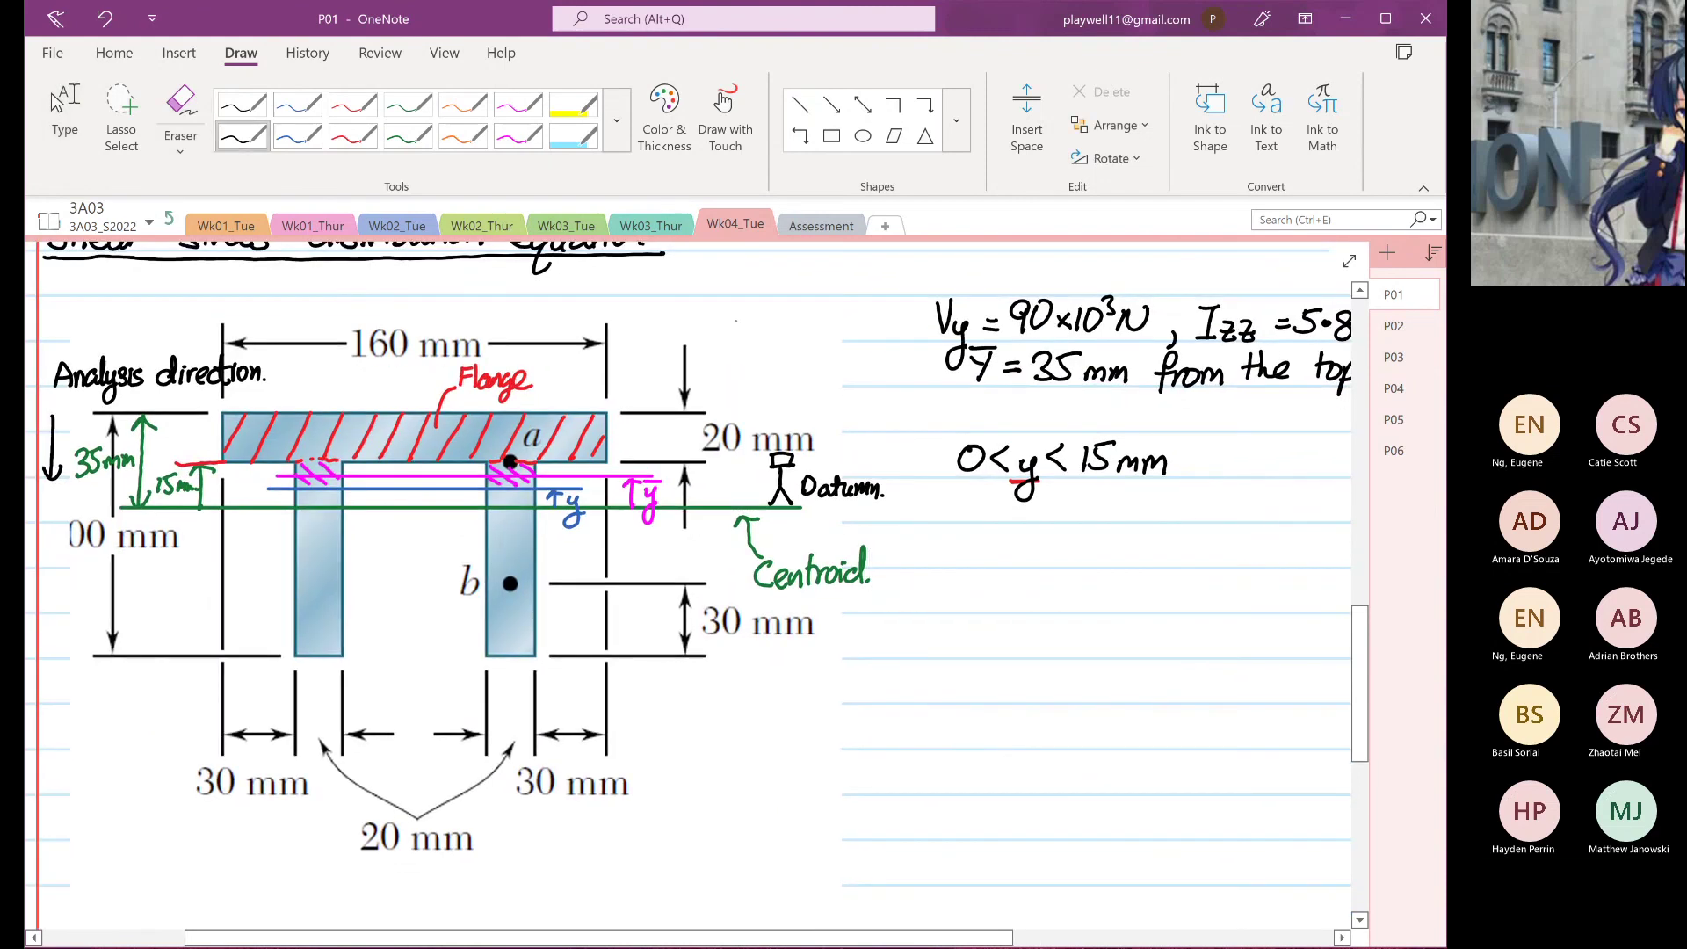
Sketch y and z axes above the figure's top right, labelling the vertical axis y
mouse_move(738, 316)
mouse_down()
mouse_move(739, 351)
mouse_move(781, 358)
mouse_up()
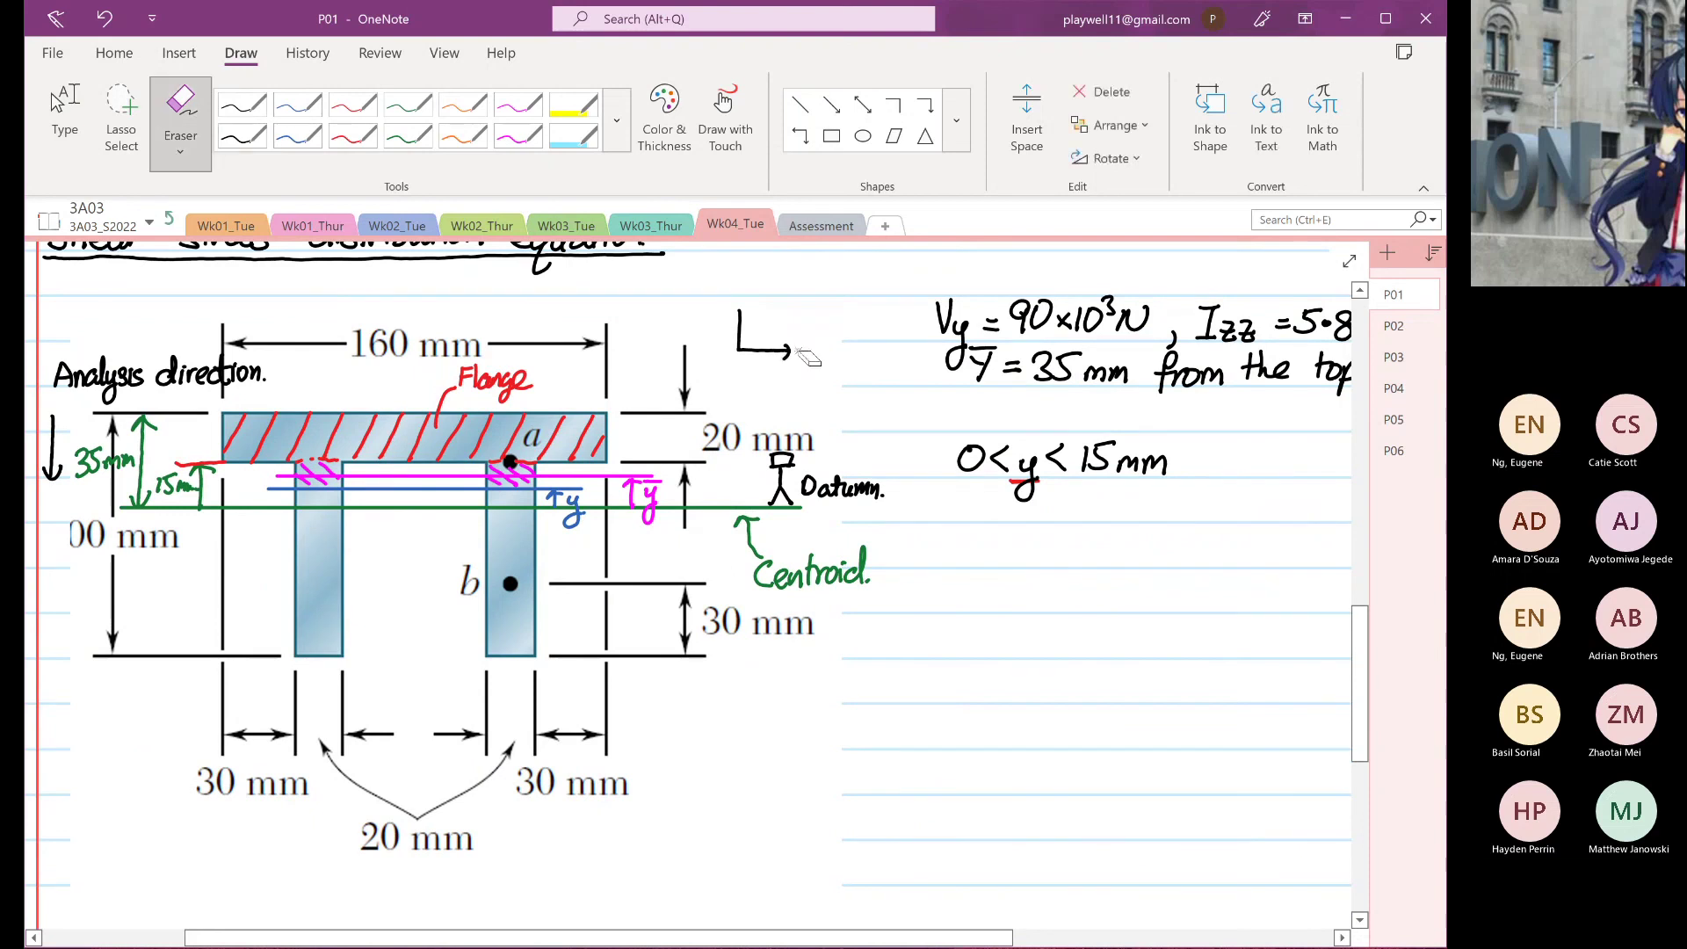
click(763, 338)
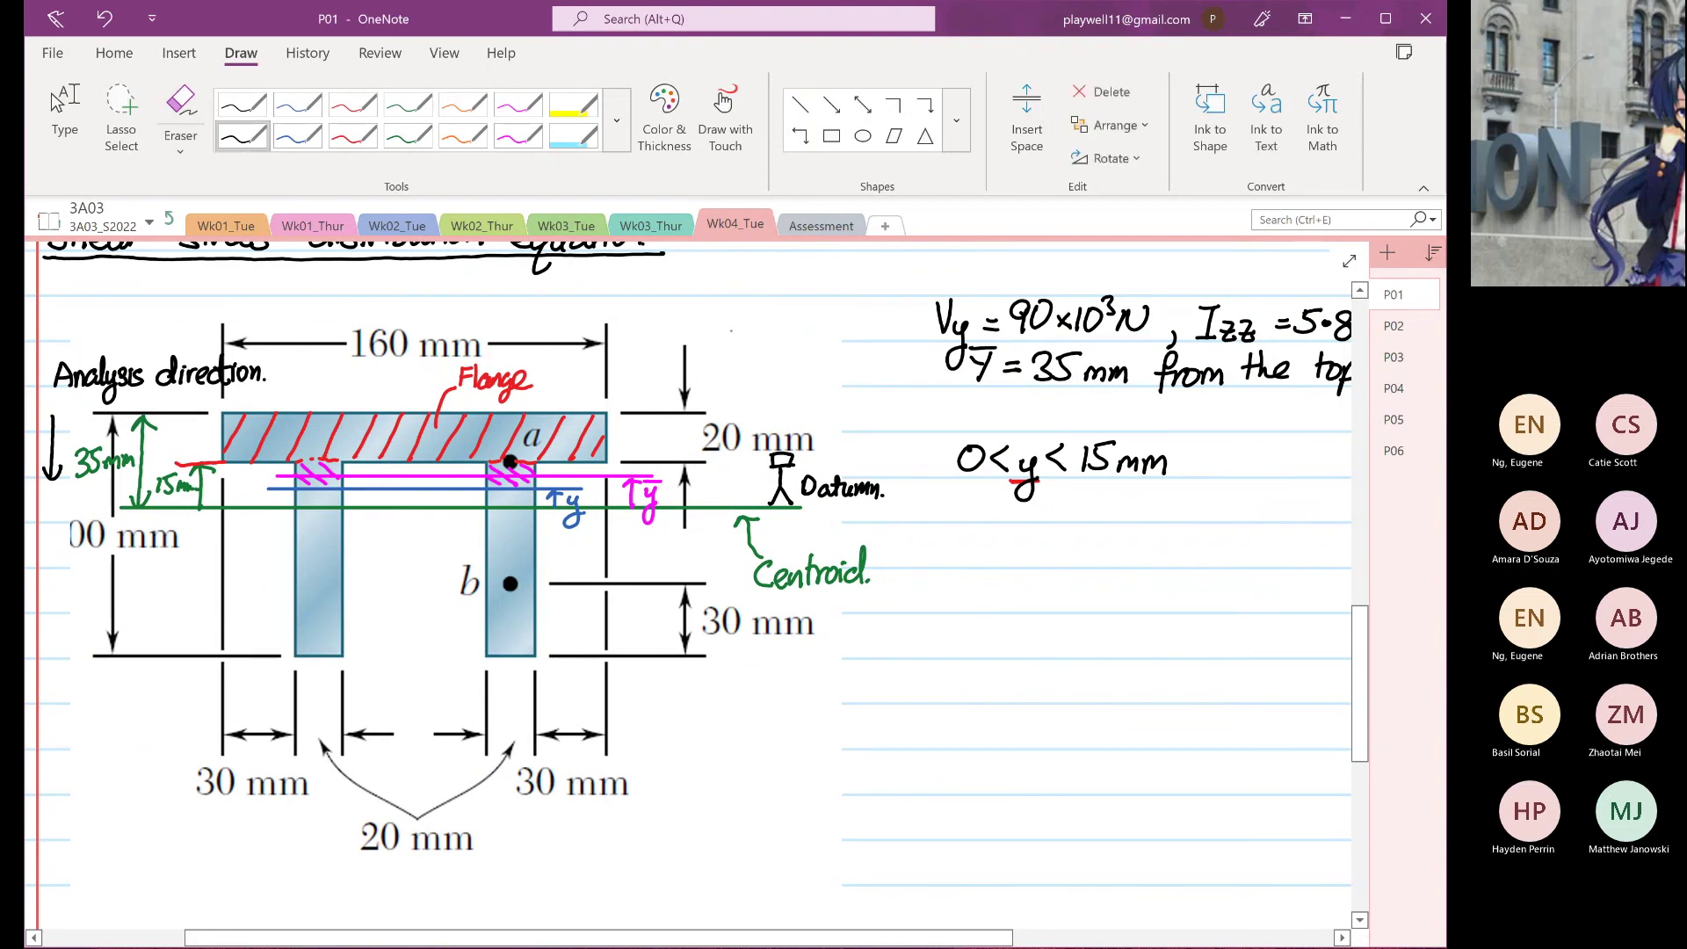
mouse_move(749, 316)
mouse_down()
mouse_move(735, 359)
mouse_move(751, 358)
mouse_move(710, 369)
mouse_move(776, 320)
mouse_up()
drag(785, 309, 722, 388)
click(55, 106)
drag(875, 803, 785, 802)
Write Qz(y) = Qz,flange , Qz,web(y), bracing Qz,flange and labelling it 'Constant'
click(241, 136)
mouse_move(871, 538)
mouse_down()
mouse_move(868, 568)
mouse_move(943, 552)
mouse_move(925, 597)
mouse_move(996, 552)
mouse_up()
click(964, 560)
mouse_move(980, 561)
mouse_down()
mouse_move(1029, 542)
mouse_move(1035, 569)
mouse_up()
mouse_move(1040, 551)
mouse_down()
mouse_move(1053, 577)
mouse_move(1092, 552)
mouse_move(1131, 572)
mouse_move(1122, 590)
mouse_up()
mouse_move(1134, 567)
mouse_down()
mouse_move(1158, 580)
mouse_move(1304, 570)
mouse_move(1293, 594)
mouse_move(1319, 576)
mouse_up()
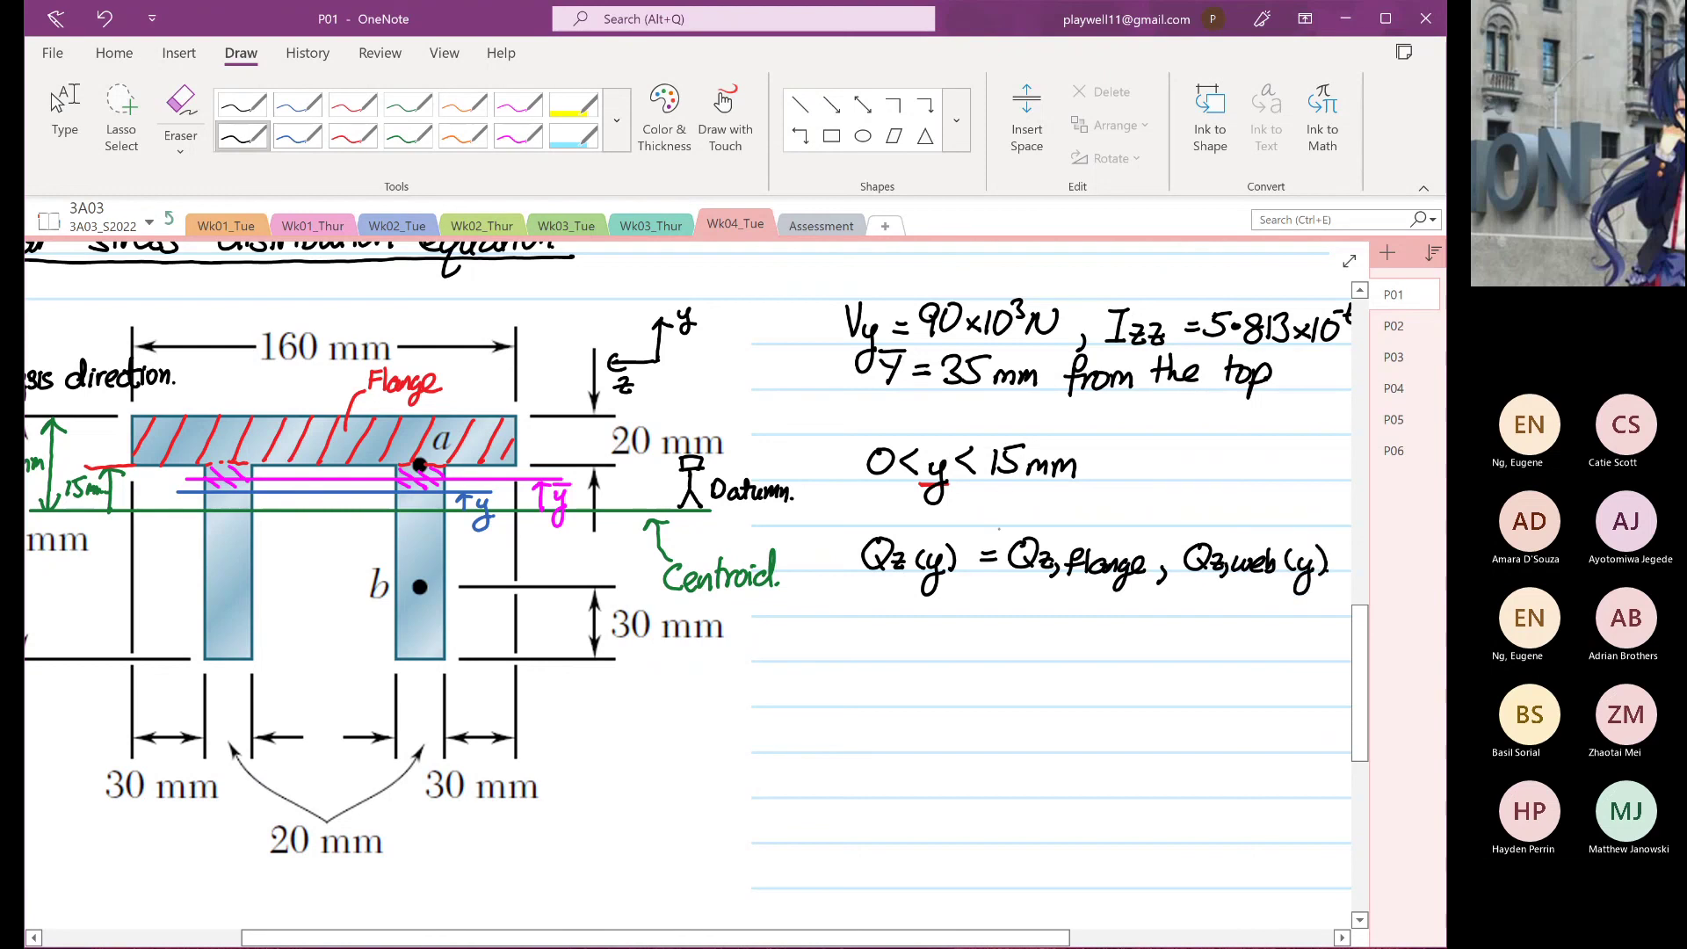
drag(996, 532, 1145, 533)
mouse_move(1045, 496)
mouse_down()
mouse_move(1035, 511)
mouse_move(1121, 498)
mouse_up()
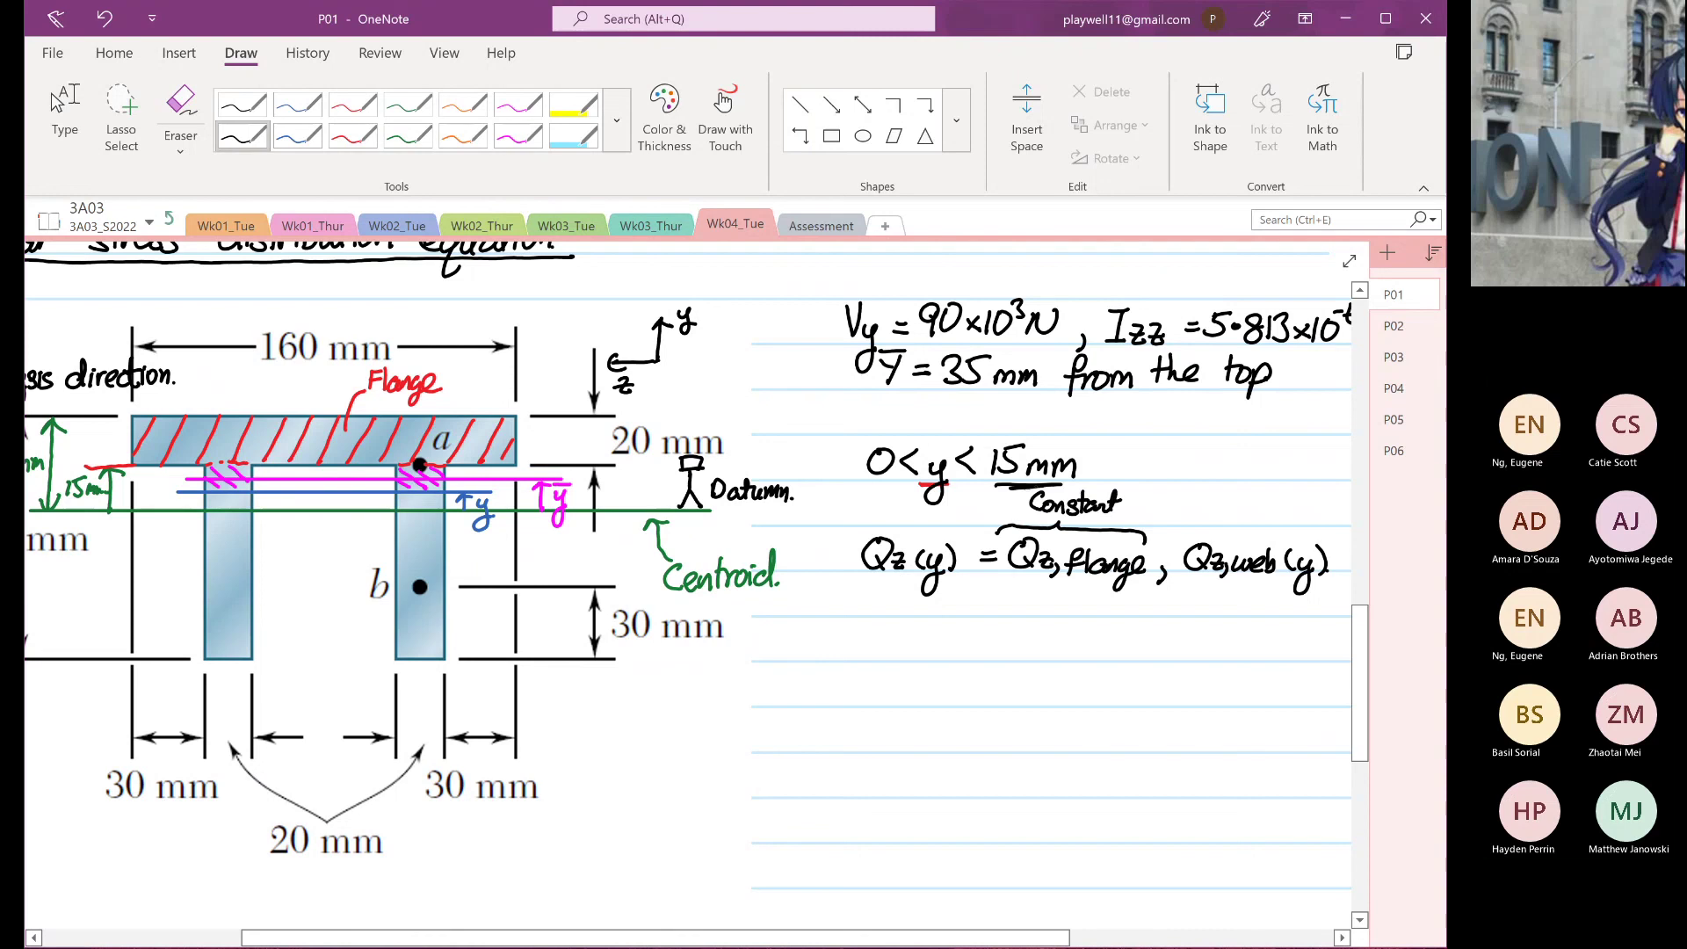